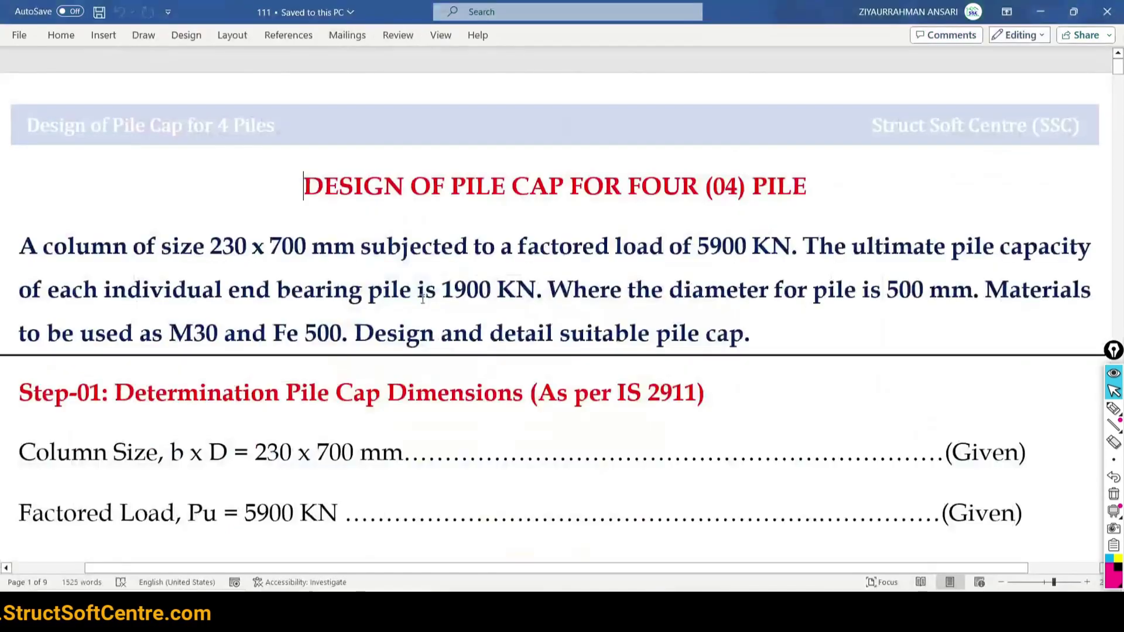
Step: Underline the 230 x 700 column size, 5900 KN load and M30 grade, then switch to Excel
{"action": "left_click", "coordinate": [1113, 409]}
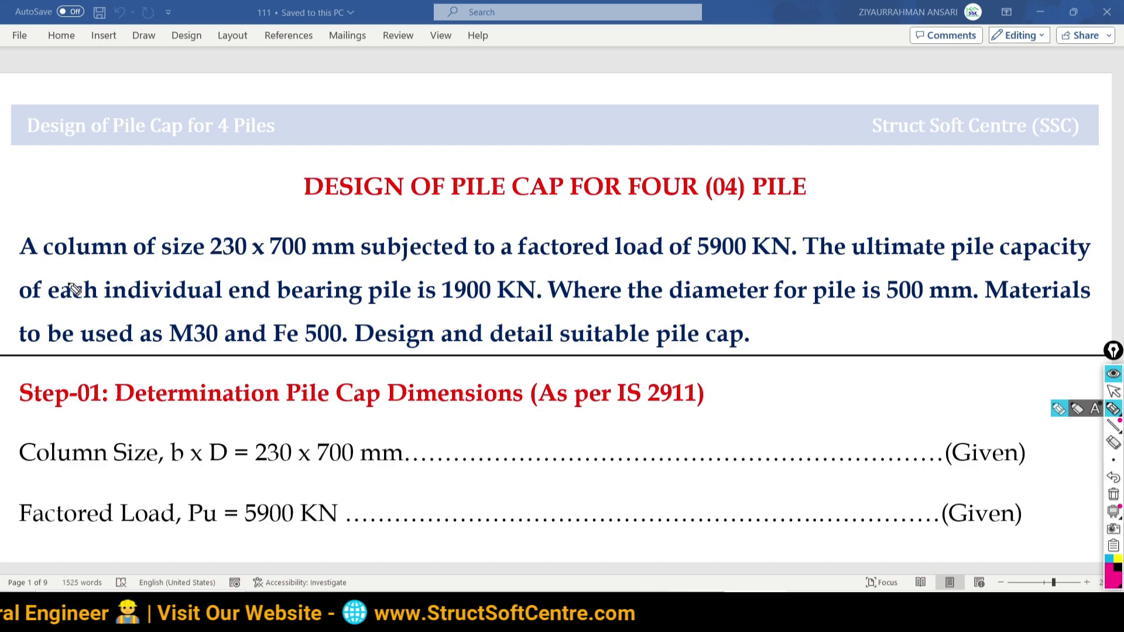
{"action": "mouse_move", "coordinate": [245, 264]}
{"action": "left_mouse_down"}
{"action": "mouse_move", "coordinate": [217, 264]}
{"action": "mouse_move", "coordinate": [321, 270]}
{"action": "left_mouse_up"}
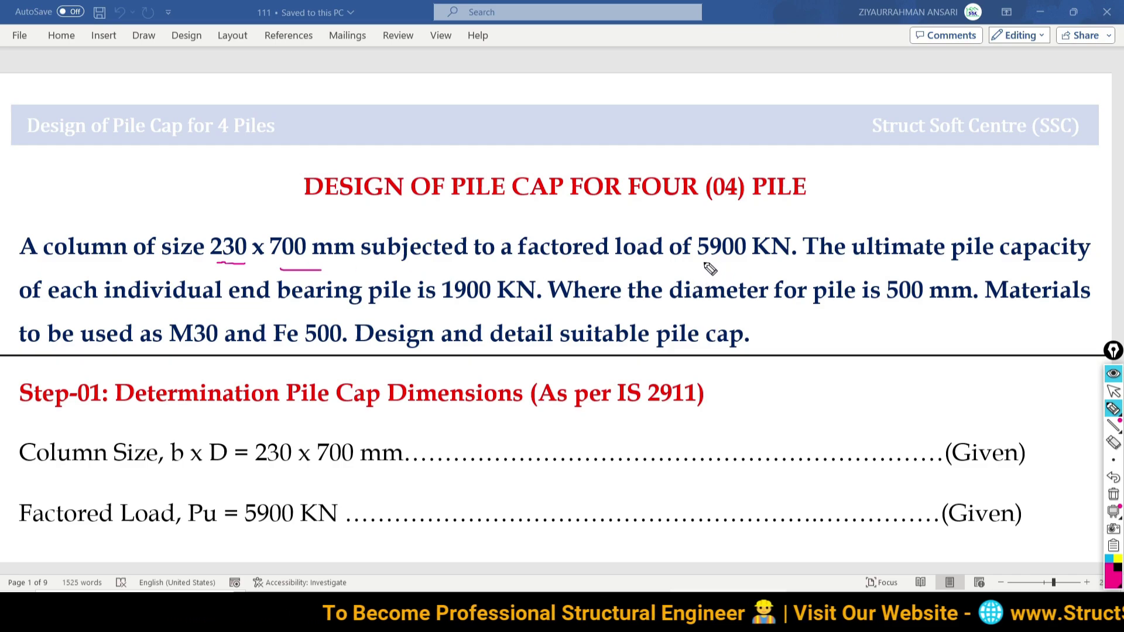
{"action": "left_click_drag", "start_coordinate": [696, 267], "coordinate": [765, 267]}
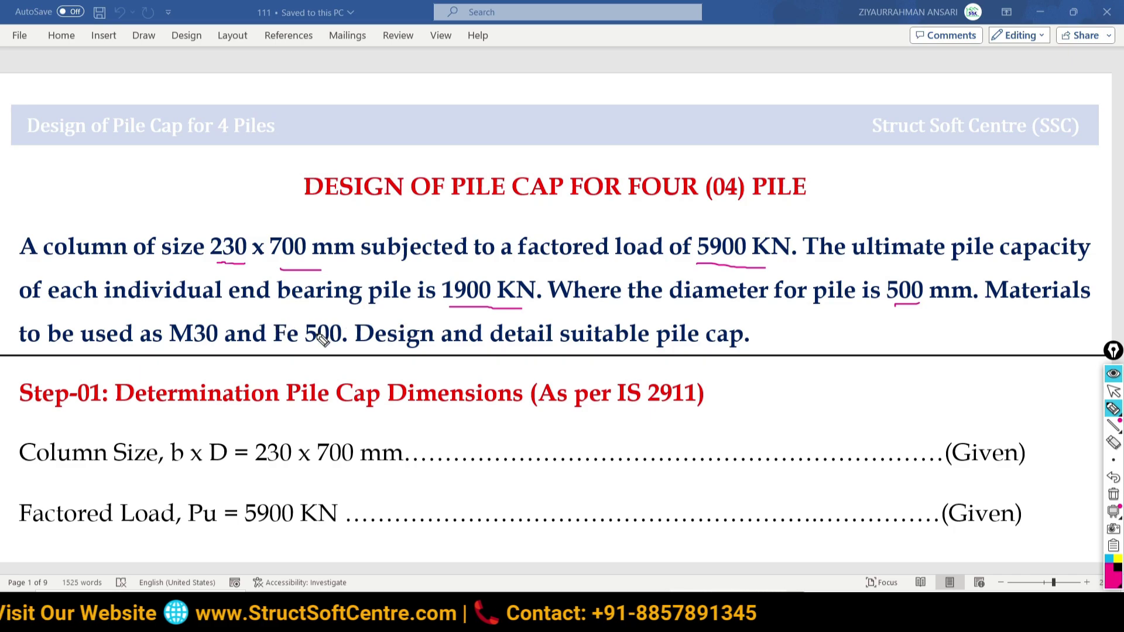
{"action": "left_click_drag", "start_coordinate": [171, 348], "coordinate": [343, 348]}
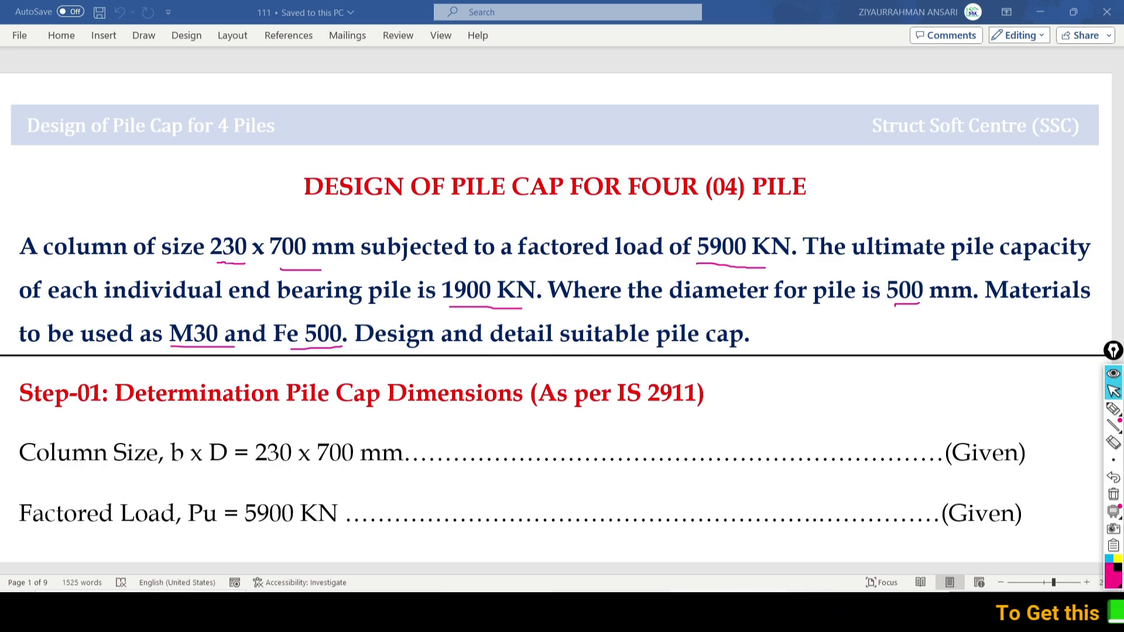
{"action": "key", "text": "alt+Tab"}
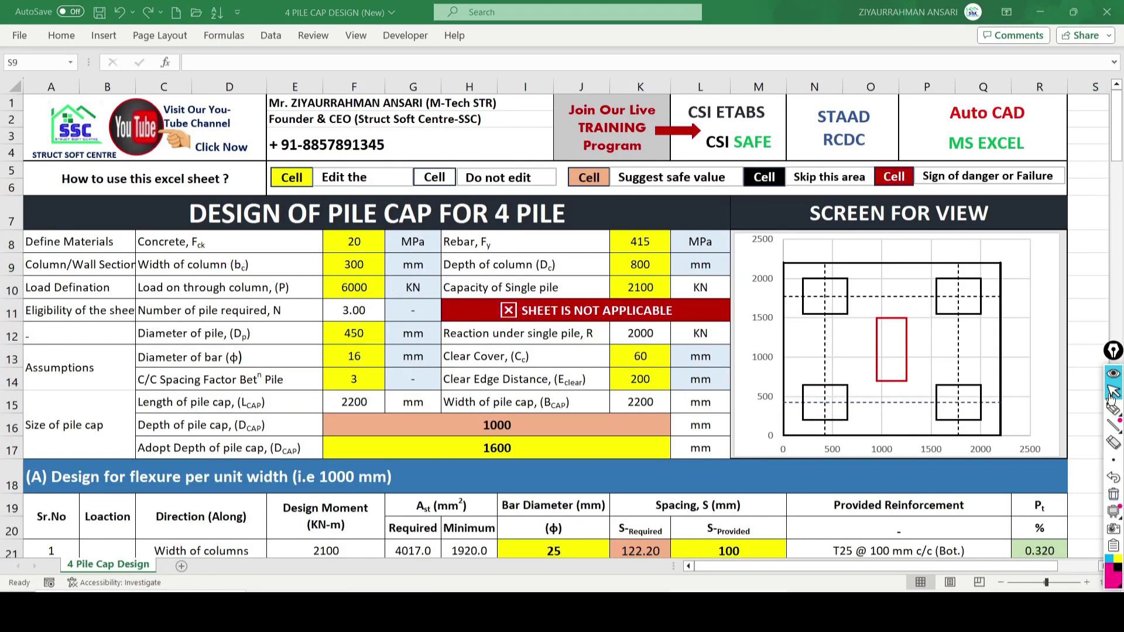
Step: Check M30 and Fe 500 in Word, then set the concrete grade to 30 in F8
{"action": "left_click", "coordinate": [248, 255]}
{"action": "left_click", "coordinate": [372, 241]}
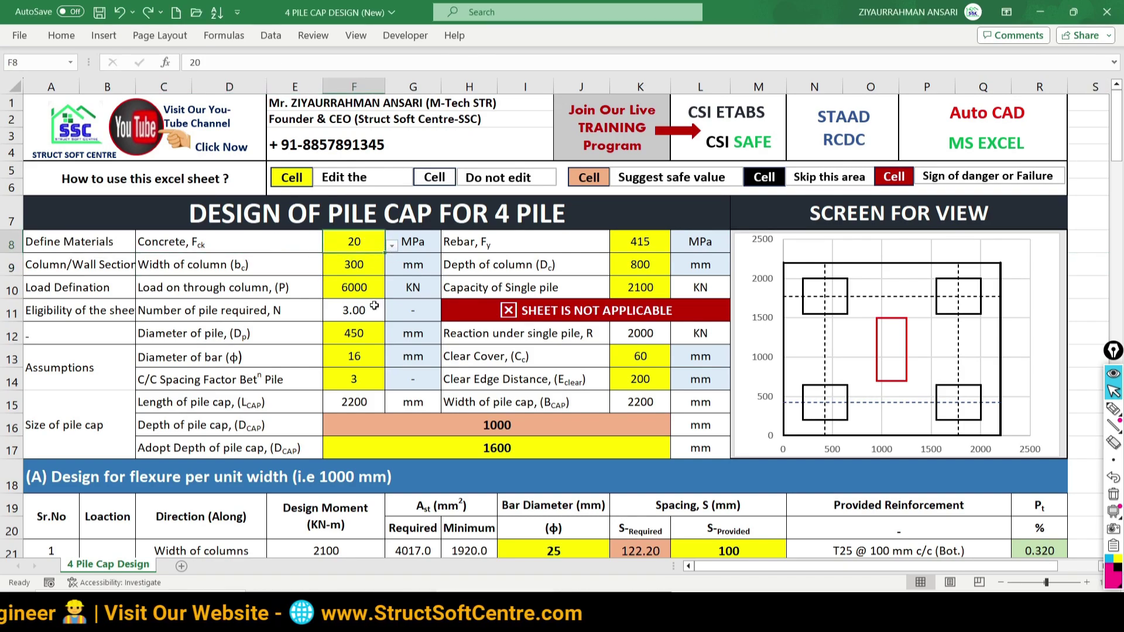
{"action": "key", "text": "alt+Tab"}
{"action": "left_click_drag", "start_coordinate": [171, 334], "coordinate": [313, 339]}
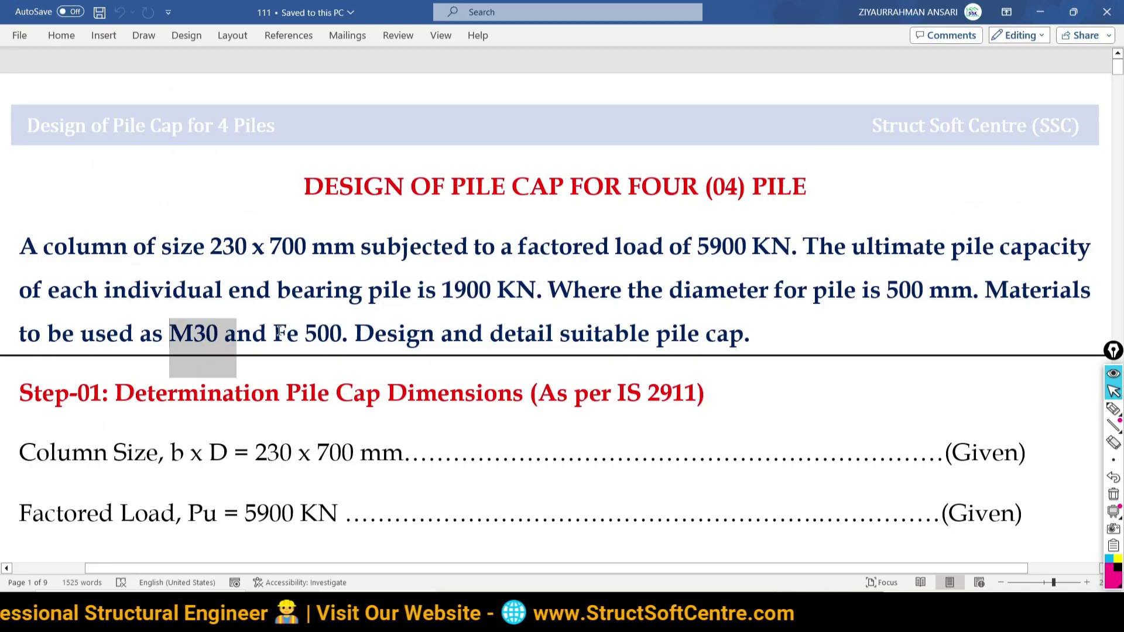
{"action": "key", "text": "alt+Tab"}
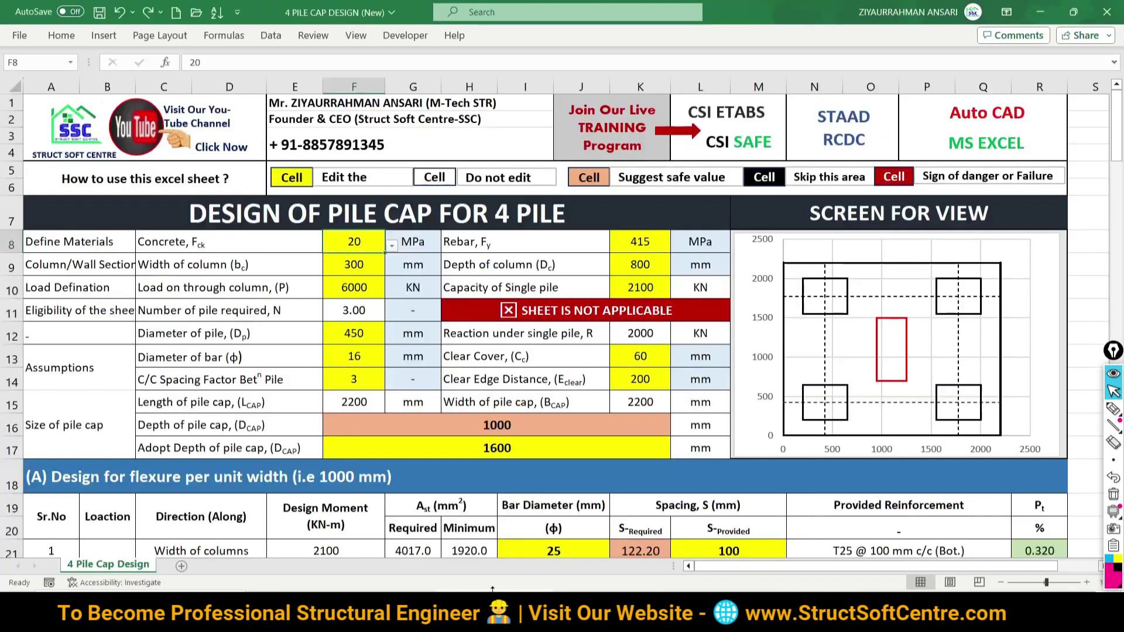
{"action": "left_click", "coordinate": [391, 247]}
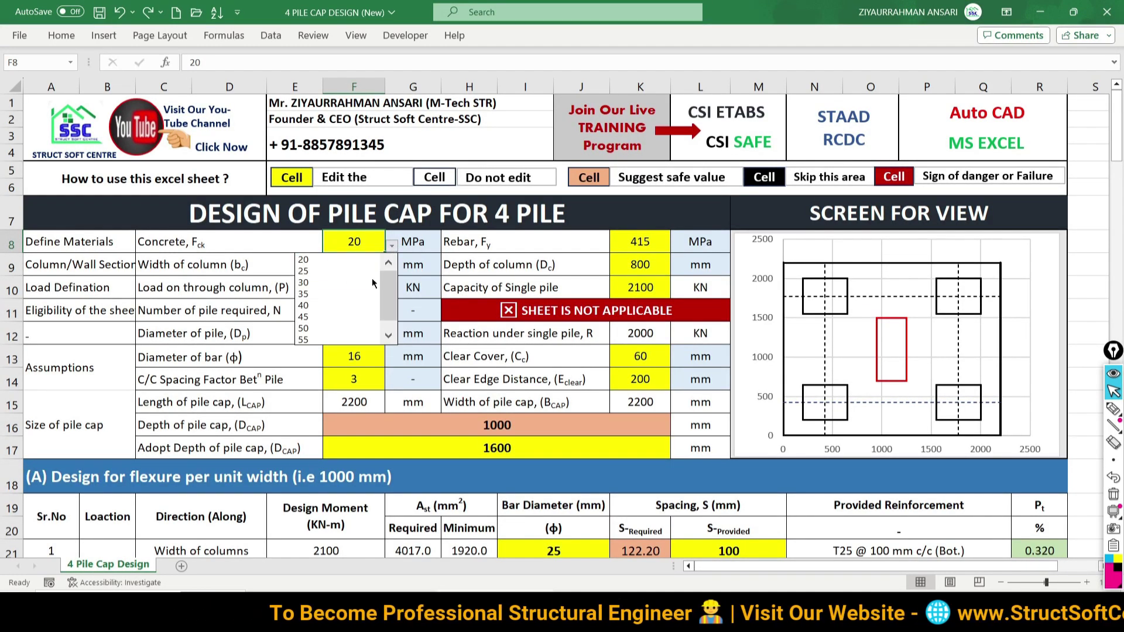
{"action": "left_click", "coordinate": [392, 250]}
{"action": "left_click", "coordinate": [391, 246]}
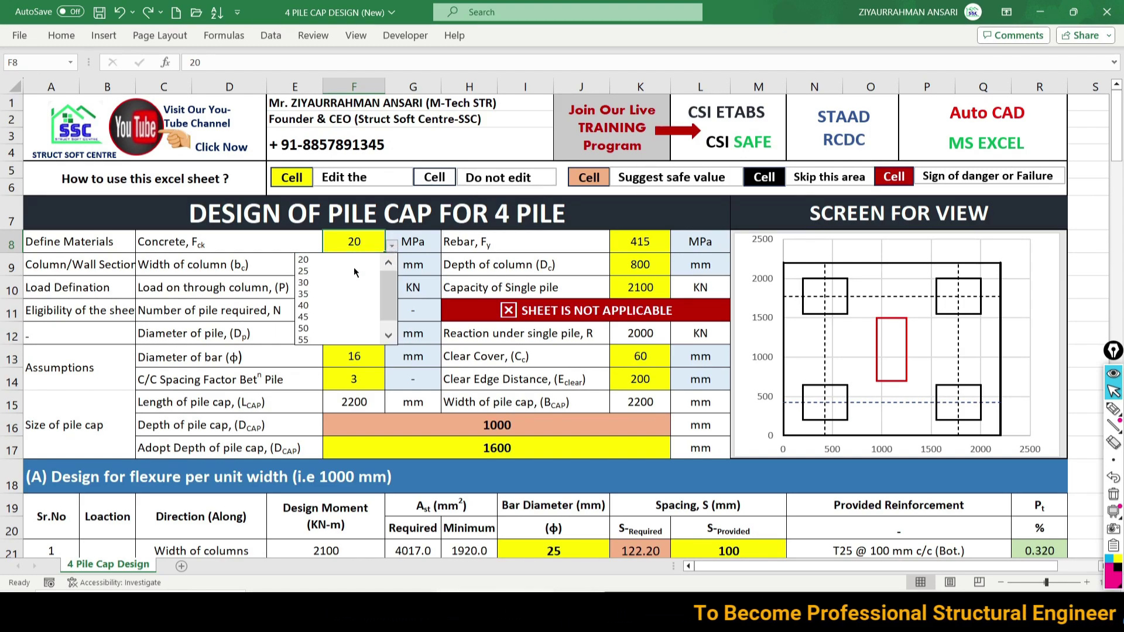
{"action": "left_click_drag", "start_coordinate": [390, 300], "coordinate": [387, 279]}
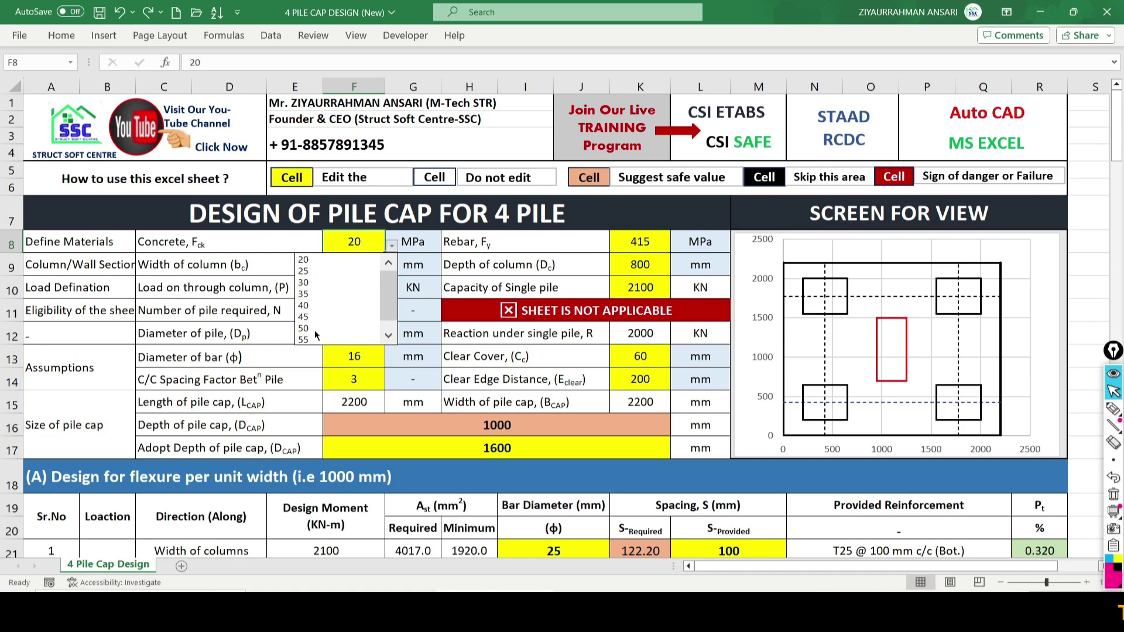
{"action": "left_click", "coordinate": [308, 283]}
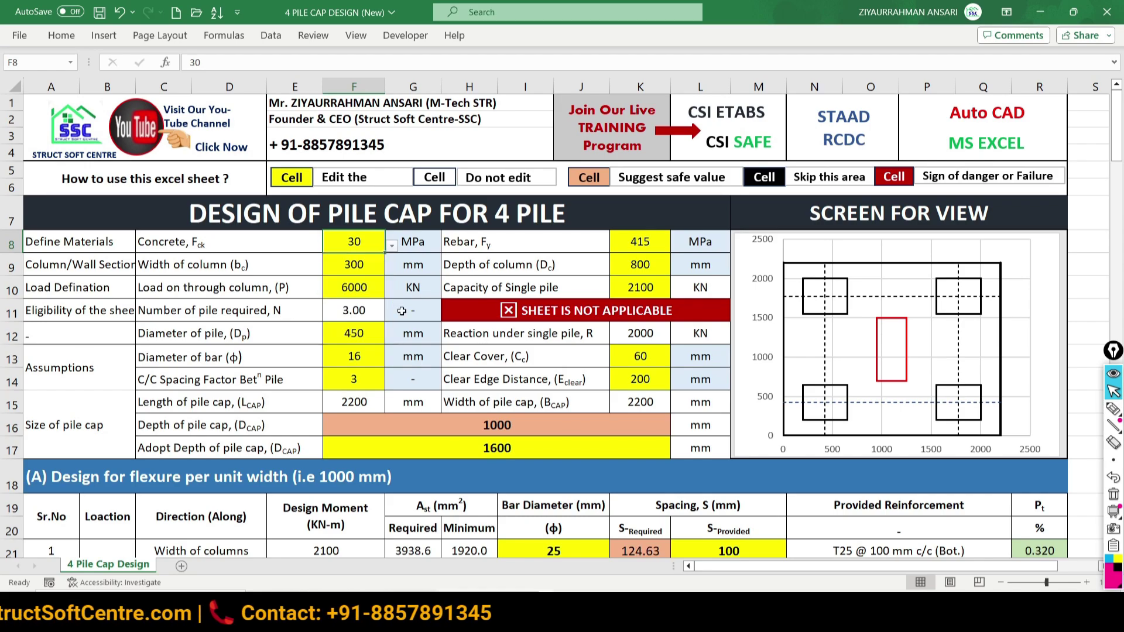
{"action": "left_click", "coordinate": [681, 258]}
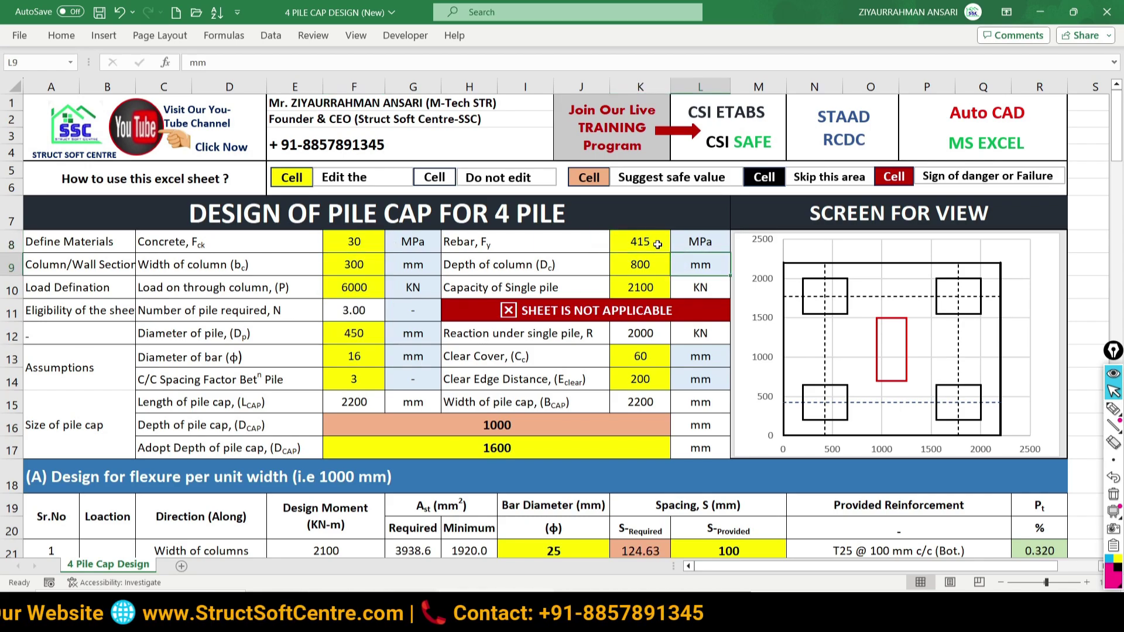
Step: Set the rebar grade to 500 and the column width to 230 mm
{"action": "left_click", "coordinate": [662, 243]}
{"action": "left_click", "coordinate": [678, 246]}
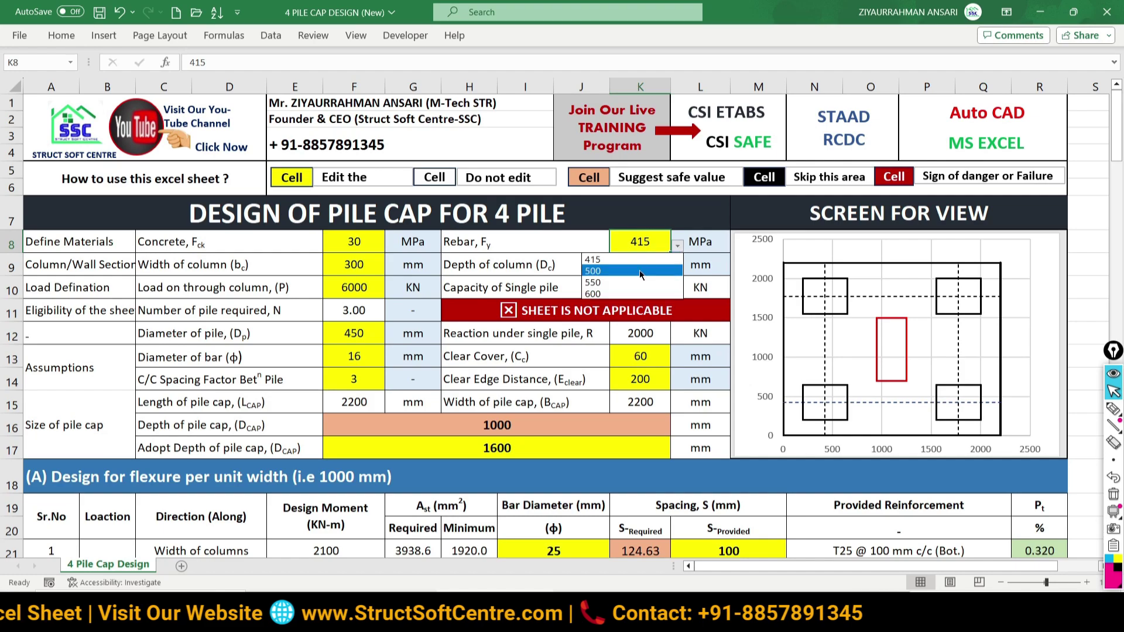
{"action": "left_click", "coordinate": [610, 271]}
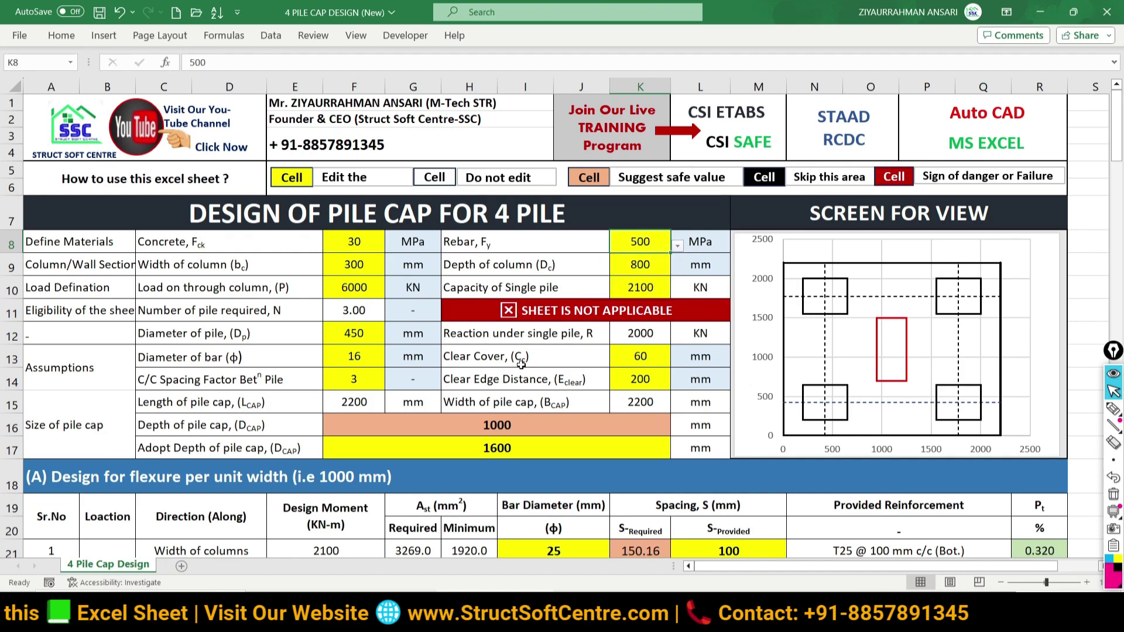
{"action": "left_click", "coordinate": [349, 266]}
{"action": "type", "text": "230"}
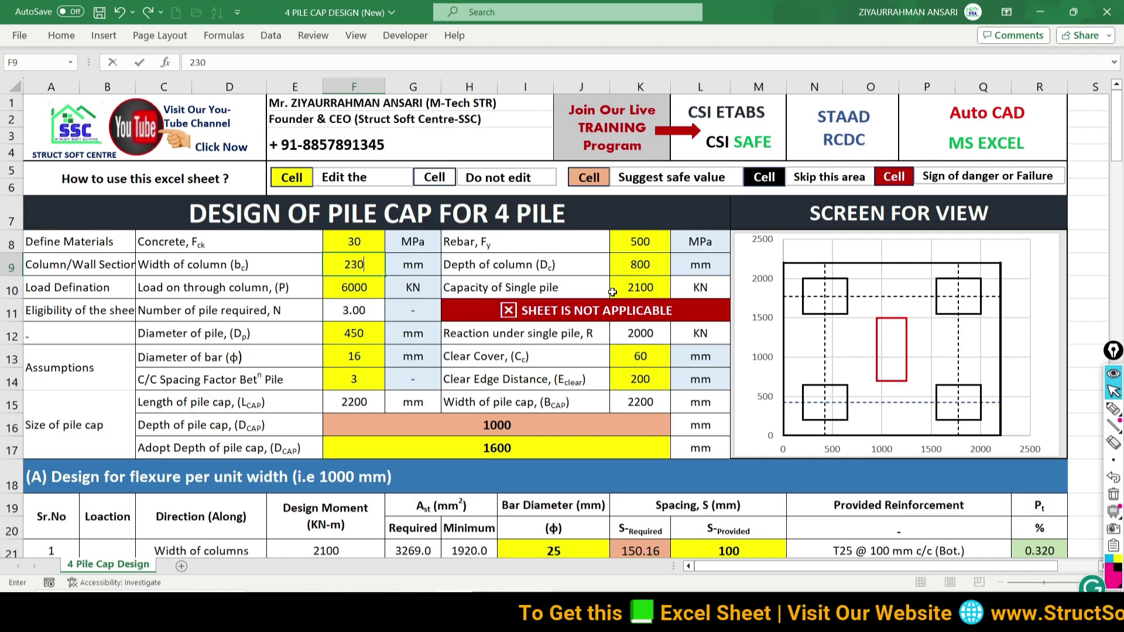
{"action": "left_click", "coordinate": [637, 265]}
{"action": "type", "text": "700"}
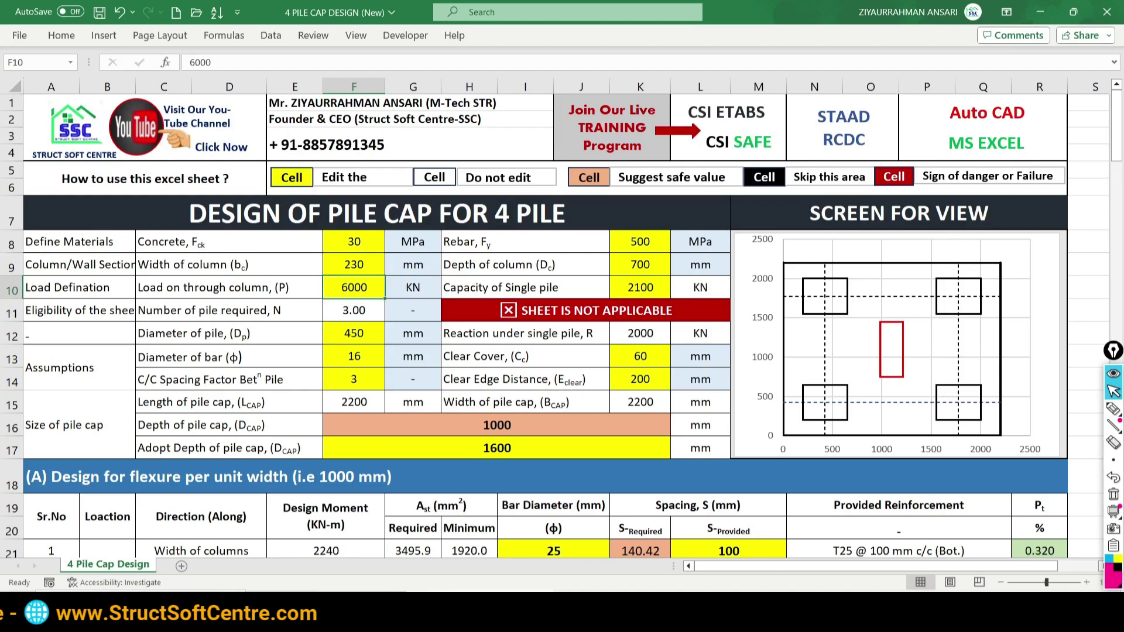
Step: Look up the 5900 KN load in Word and enter it as the column load
{"action": "left_click", "coordinate": [447, 569]}
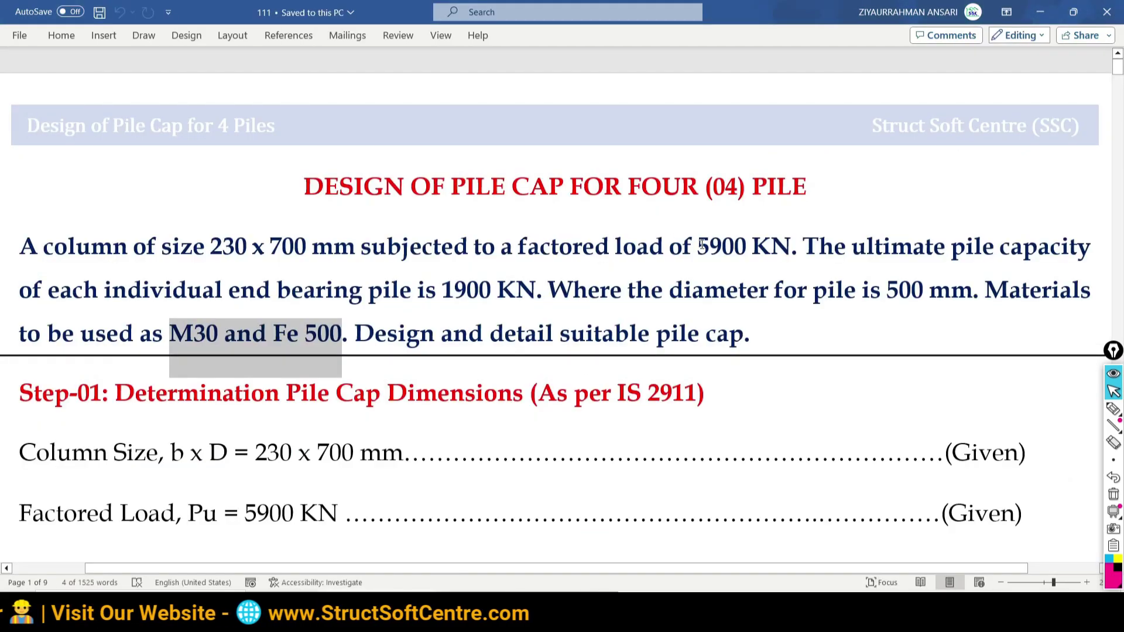
{"action": "left_click_drag", "start_coordinate": [698, 246], "coordinate": [786, 246]}
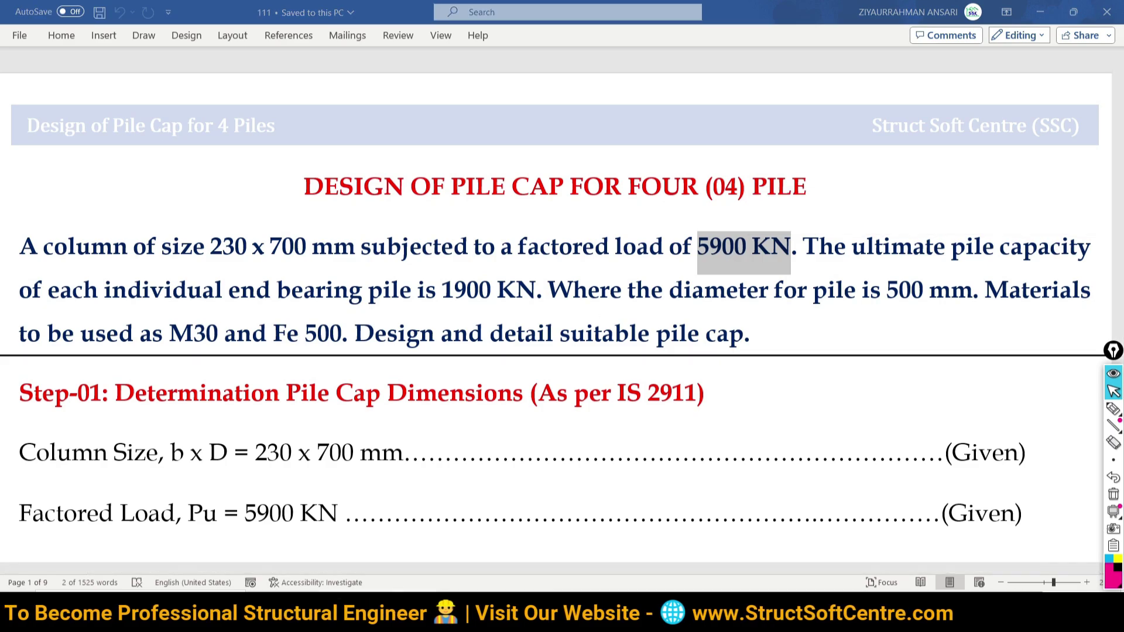
{"action": "key", "text": "alt+Tab"}
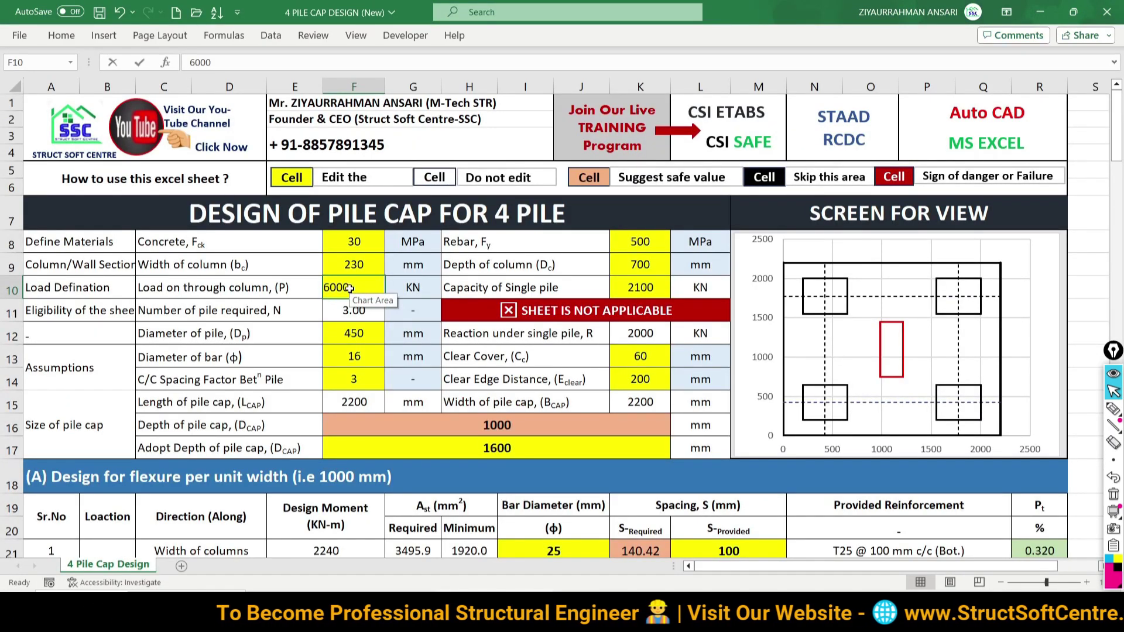
{"action": "type", "text": "5900"}
{"action": "key", "text": "Return"}
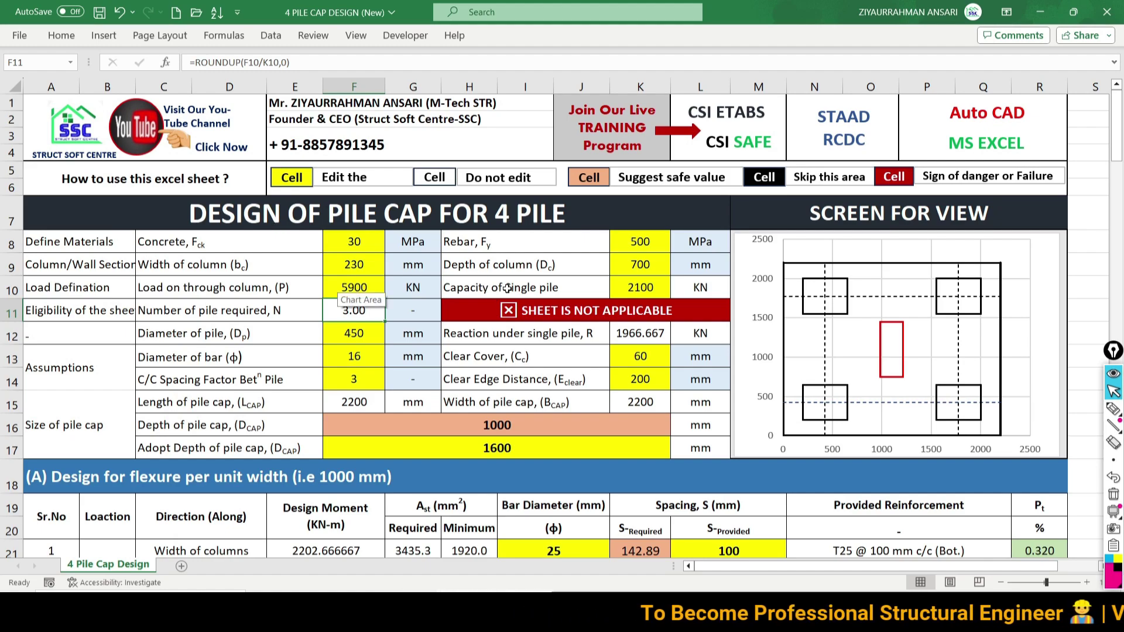
Step: Enter the 1900 KN pile capacity and circle the resulting 4.00 required piles
{"action": "left_click", "coordinate": [636, 287]}
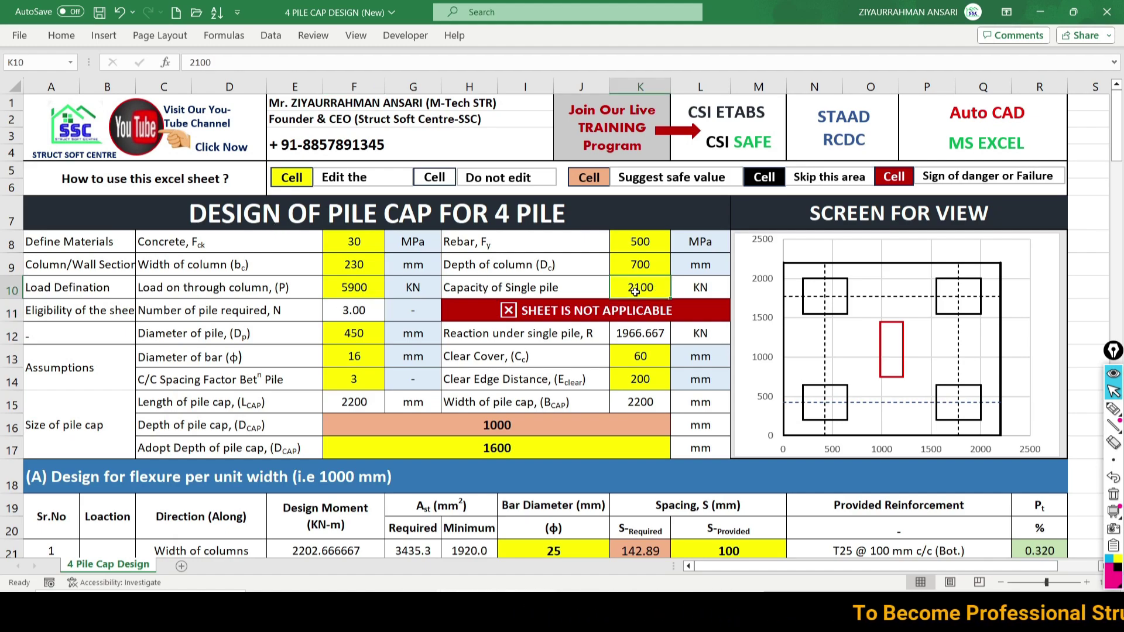
{"action": "left_click", "coordinate": [464, 586]}
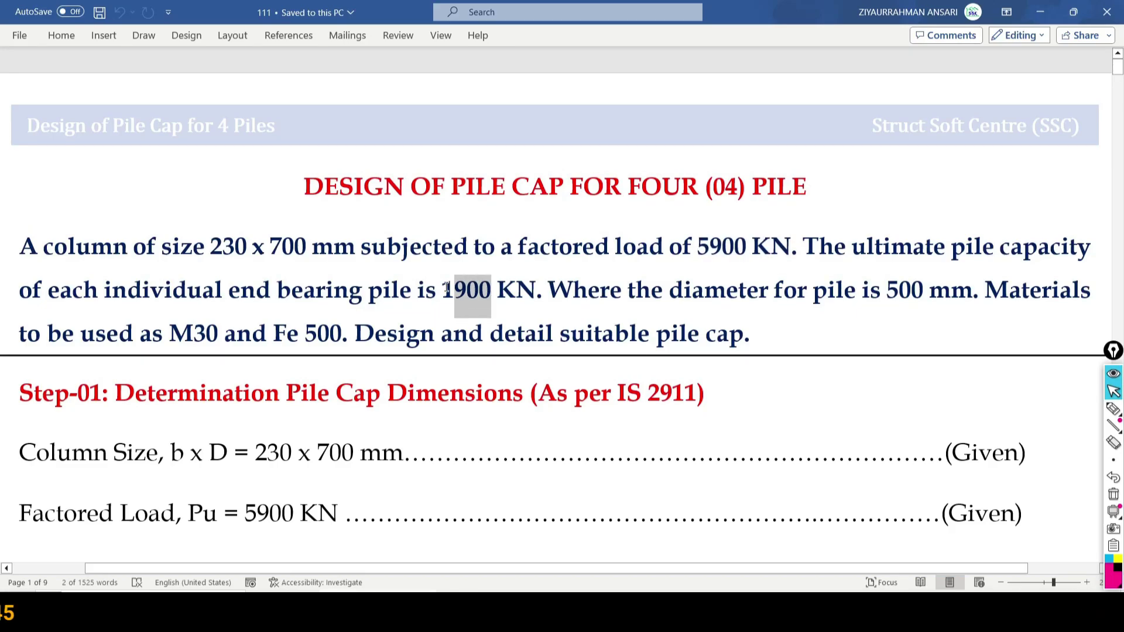
{"action": "left_click", "coordinate": [464, 586]}
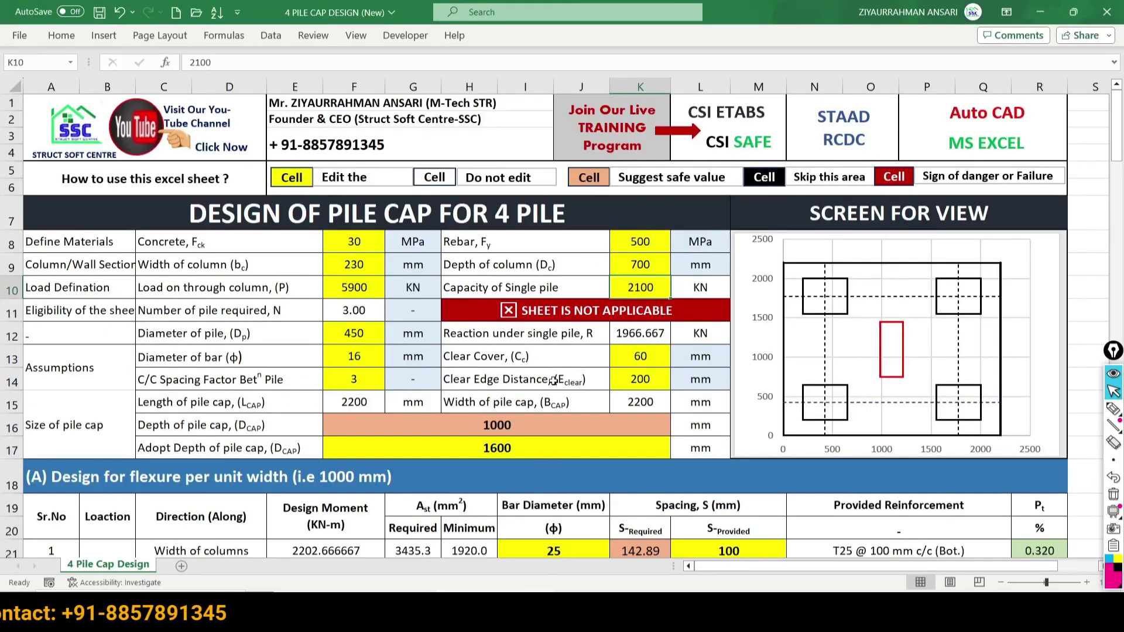
{"action": "type", "text": "19"}
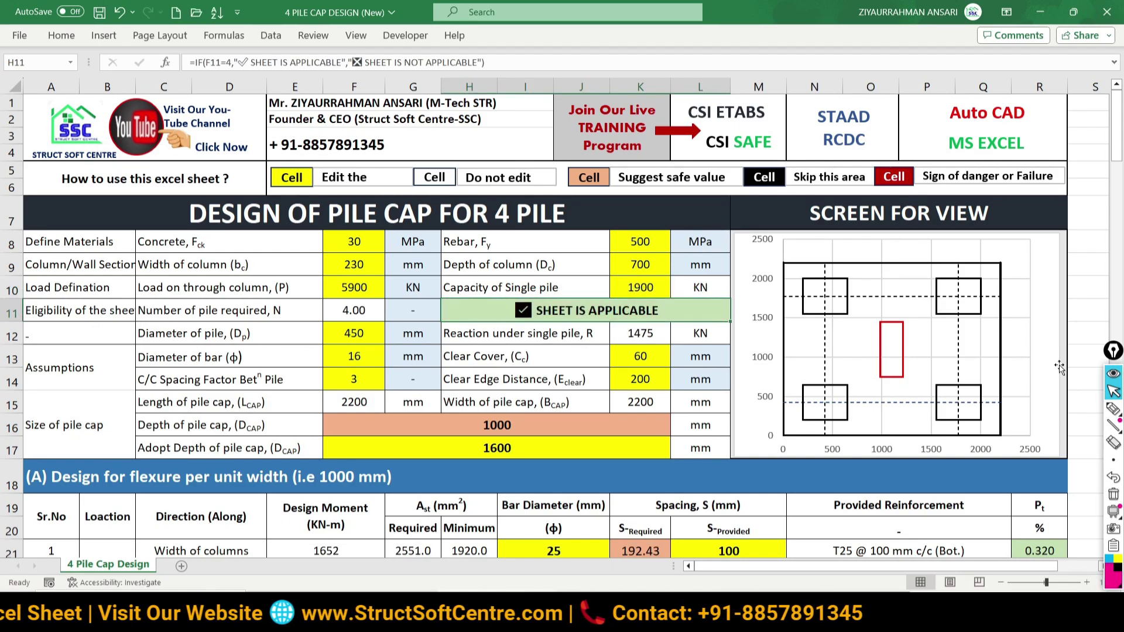
{"action": "key", "text": "ctrl+shift+h"}
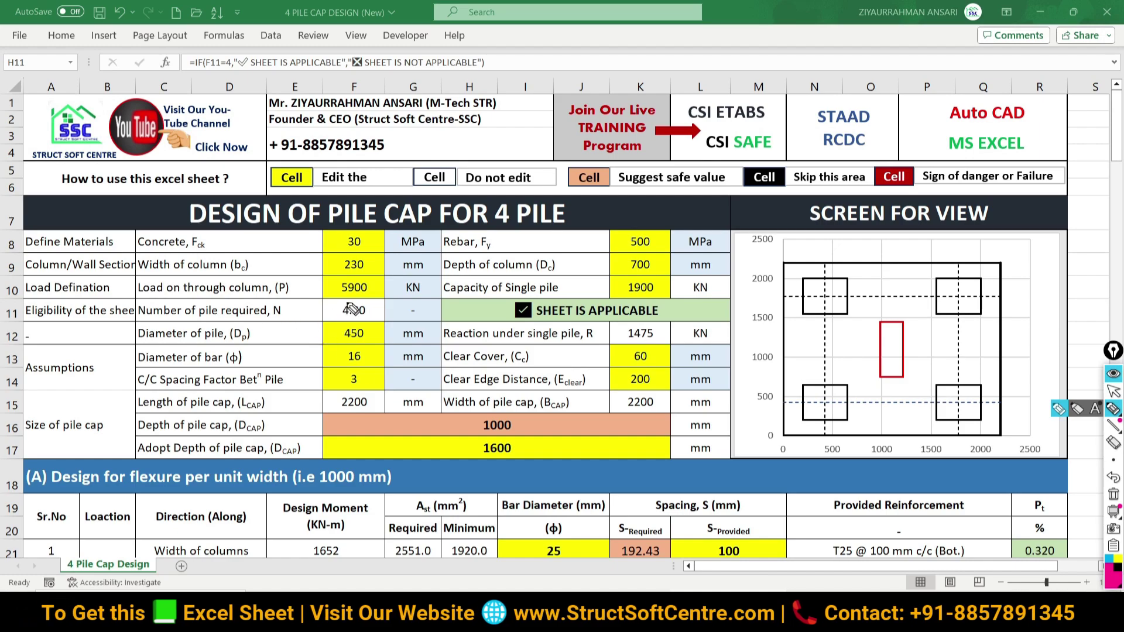
{"action": "left_click_drag", "start_coordinate": [373, 303], "coordinate": [378, 301]}
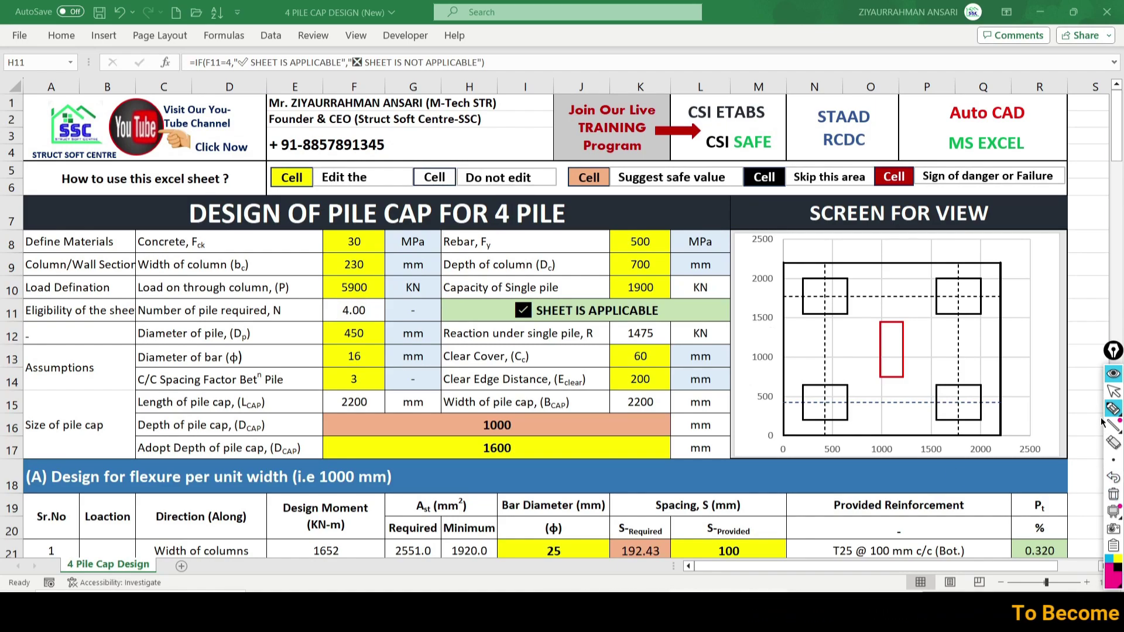
Step: Try a 10000 kN column load, underline the colour legend, then restore 5900 kN
{"action": "left_click", "coordinate": [346, 289]}
{"action": "type", "text": "10000"}
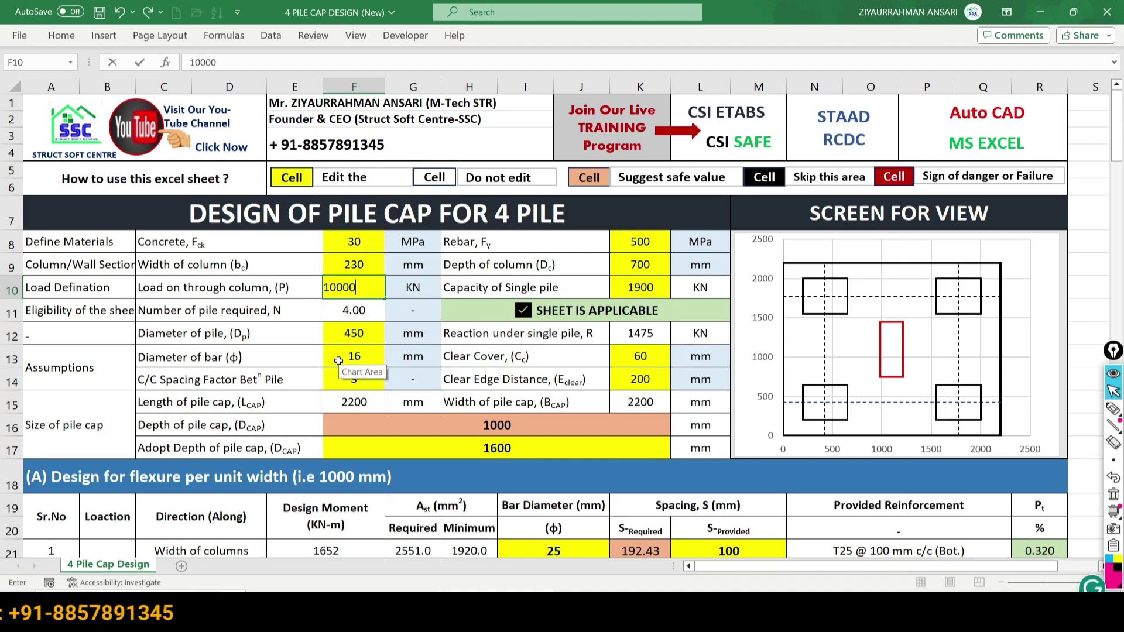
{"action": "key", "text": "Return"}
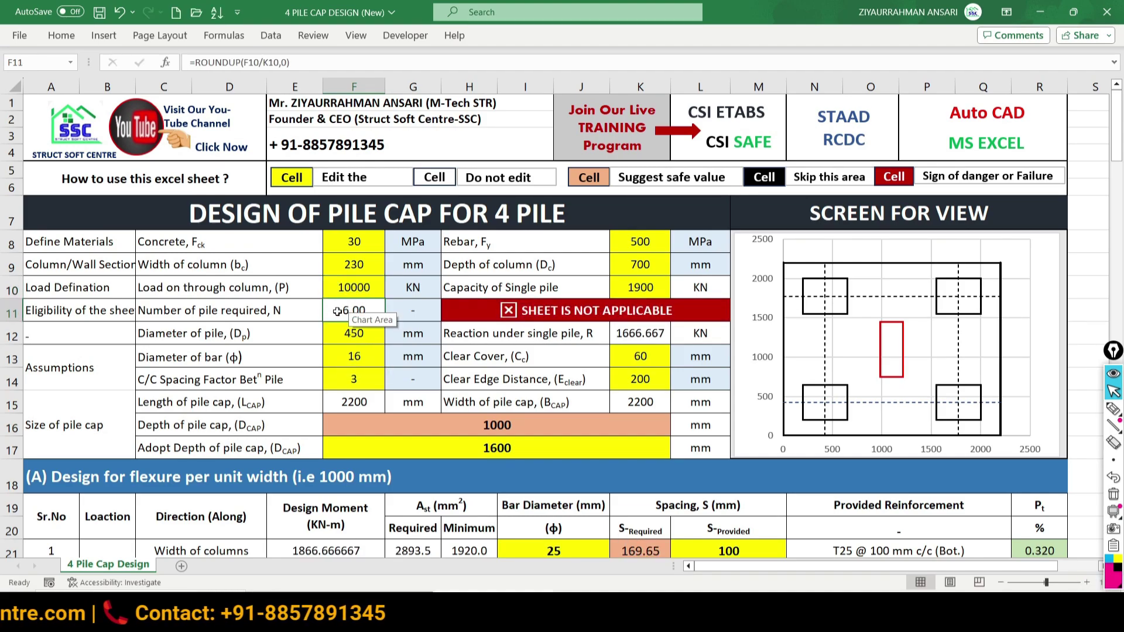
{"action": "left_click", "coordinate": [644, 290]}
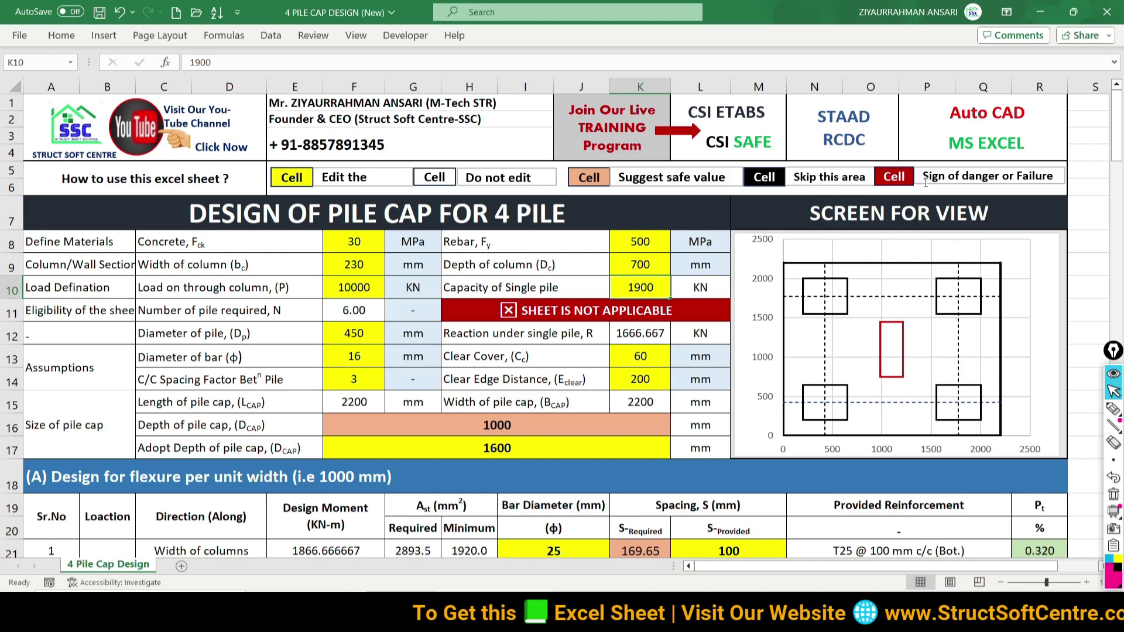
{"action": "left_click", "coordinate": [1114, 408]}
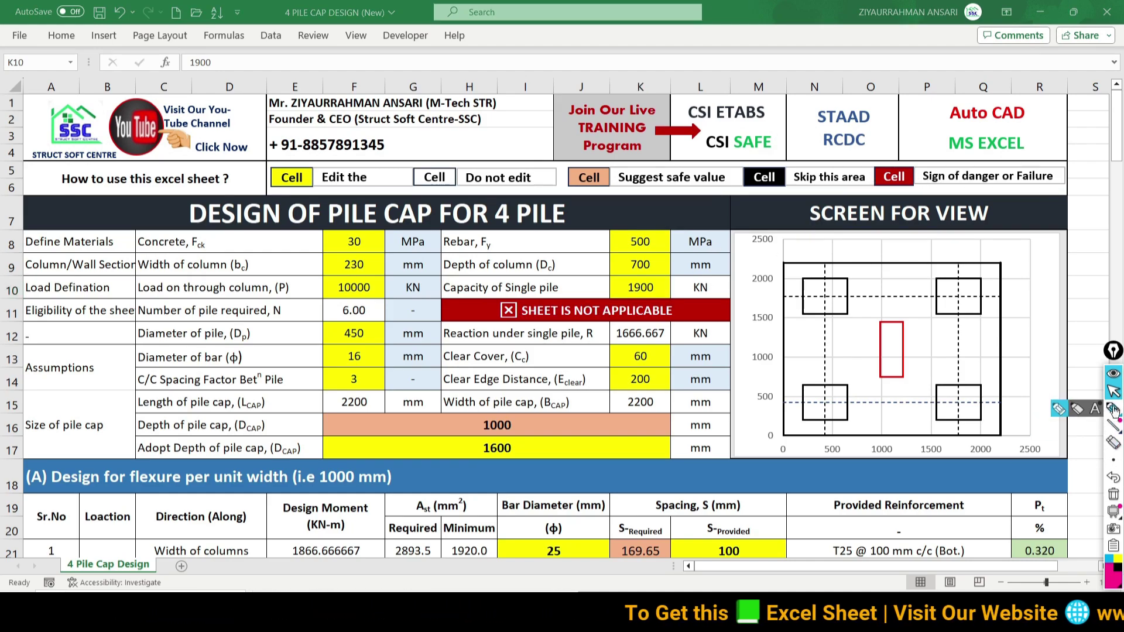
{"action": "left_click_drag", "start_coordinate": [856, 183], "coordinate": [887, 206]}
{"action": "type", "text": "5900"}
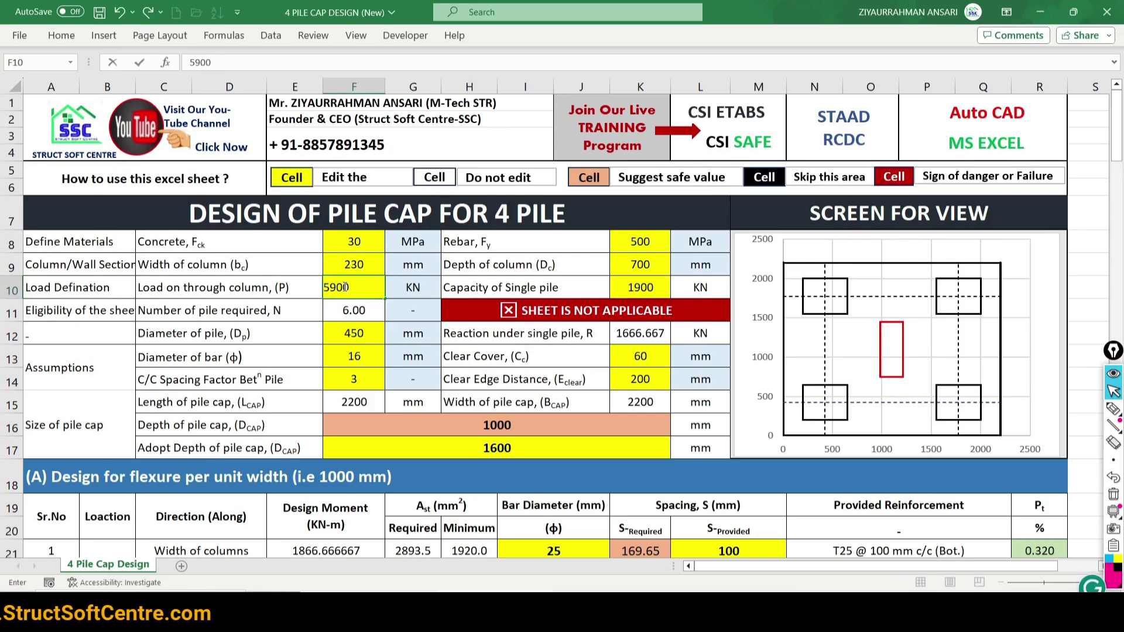
{"action": "key", "text": "Return"}
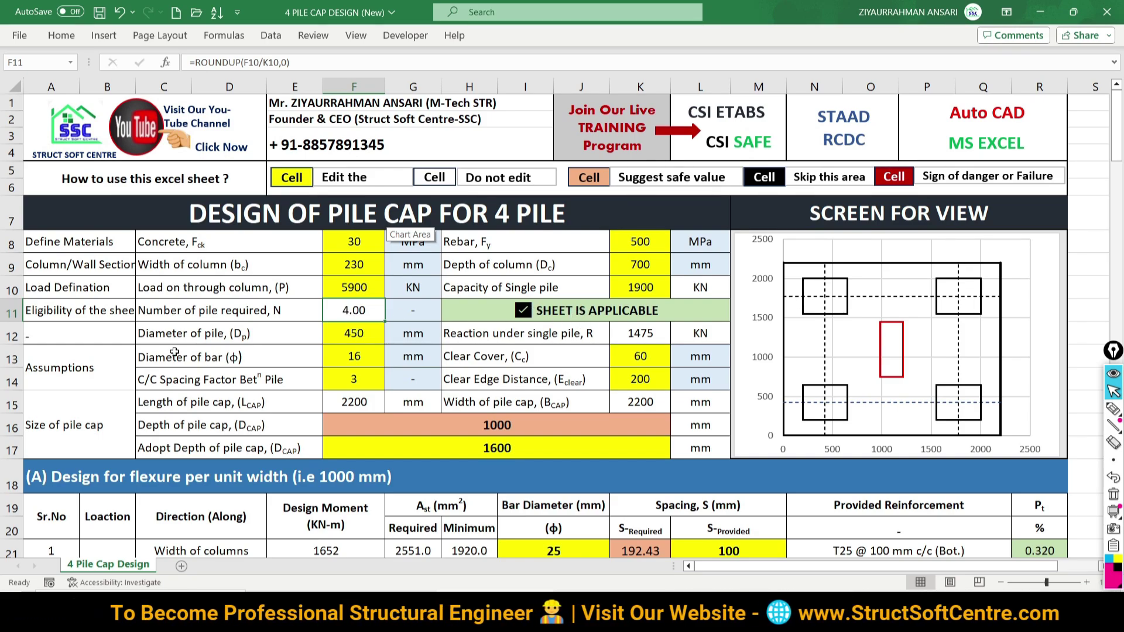
Step: Set the pile diameter to 500 mm and circle the 1900 pile capacity
{"action": "left_click", "coordinate": [333, 334]}
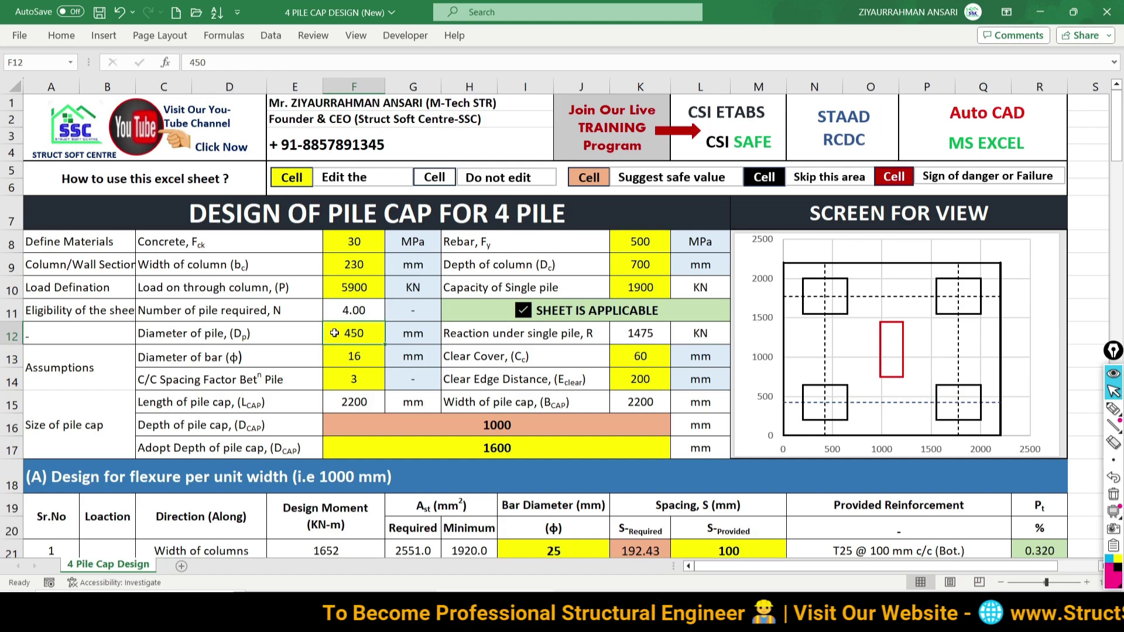
{"action": "type", "text": "500"}
{"action": "key", "text": "Return"}
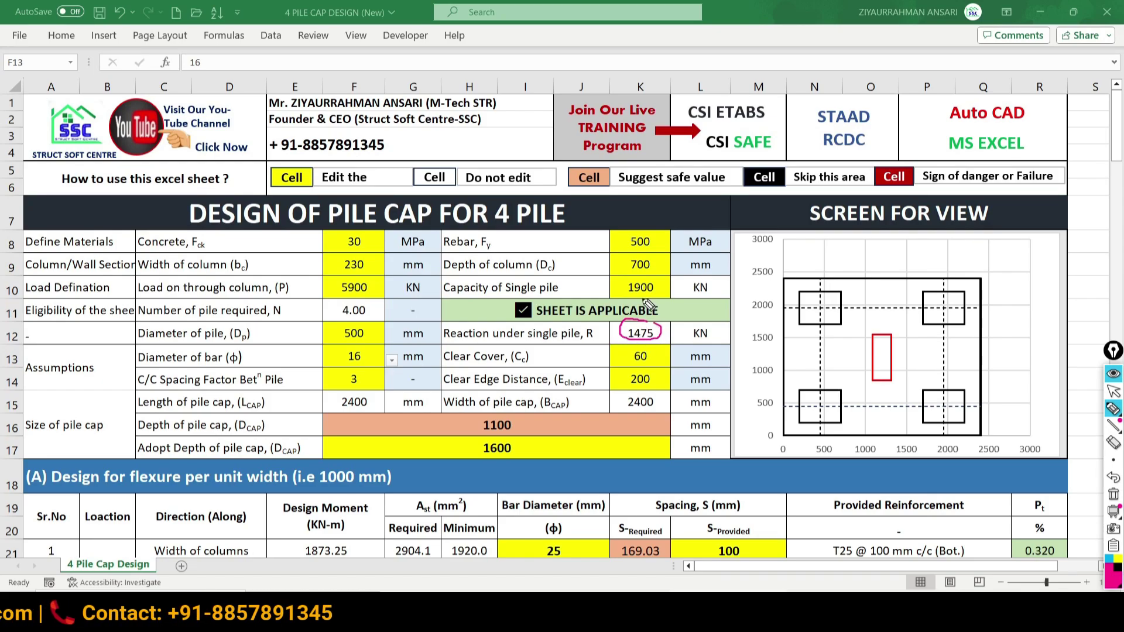
{"action": "left_click_drag", "start_coordinate": [667, 300], "coordinate": [663, 281]}
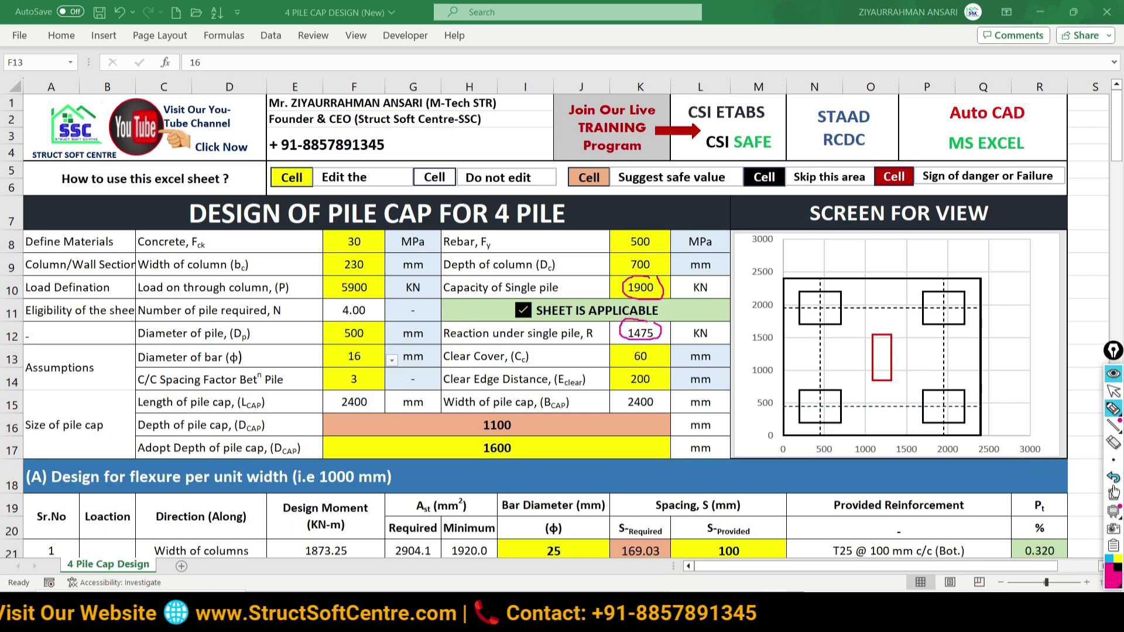
{"action": "key", "text": "Escape"}
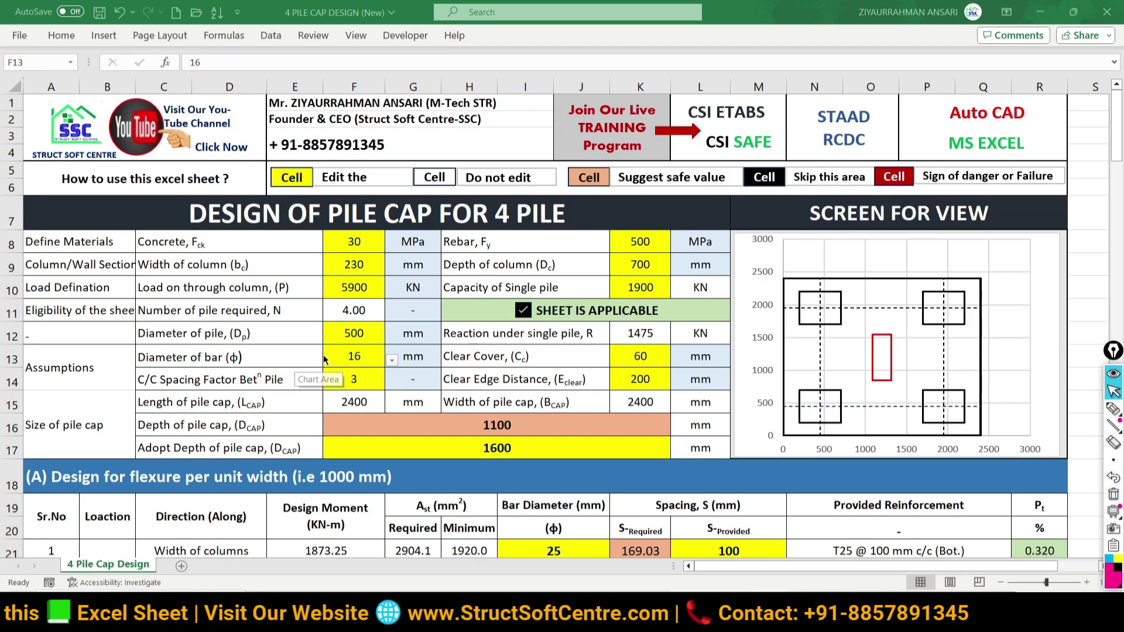
Step: Choose a 20 mm bar diameter from the Assumptions group's dropdown
{"action": "left_click", "coordinate": [316, 359]}
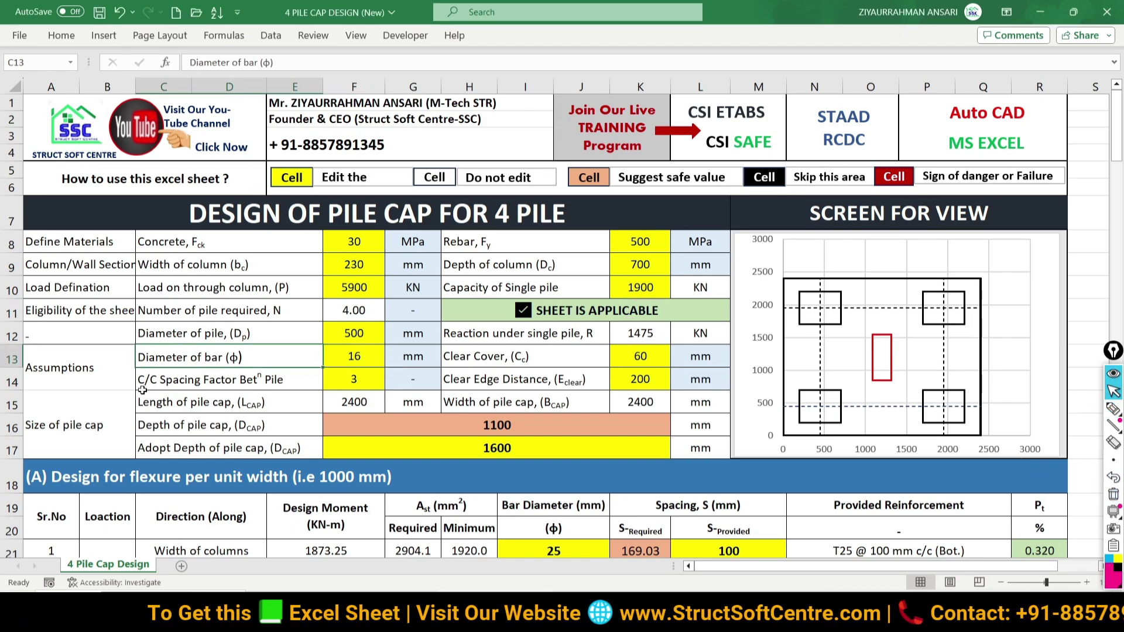
{"action": "left_click", "coordinate": [61, 367]}
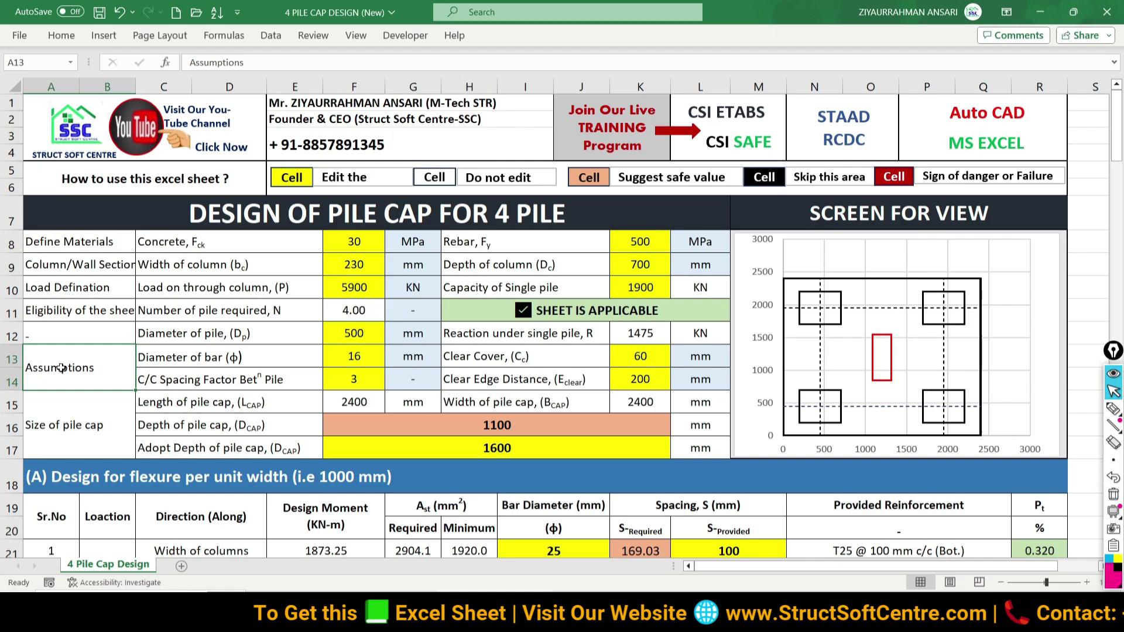
{"action": "left_click", "coordinate": [360, 358]}
{"action": "left_click", "coordinate": [391, 360]}
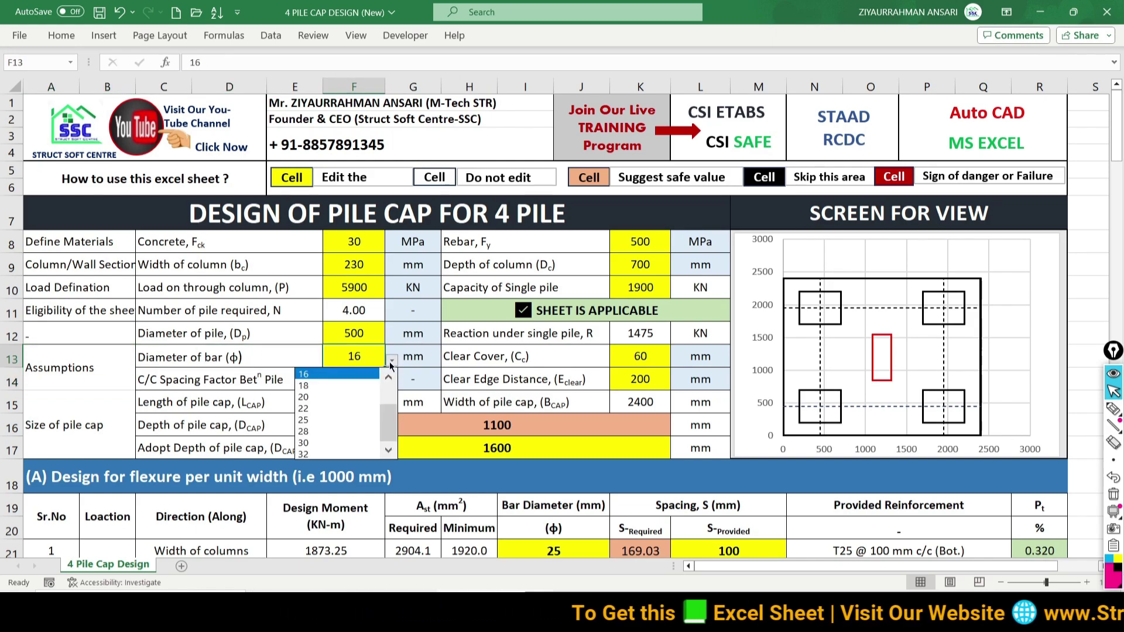
{"action": "left_click", "coordinate": [309, 399]}
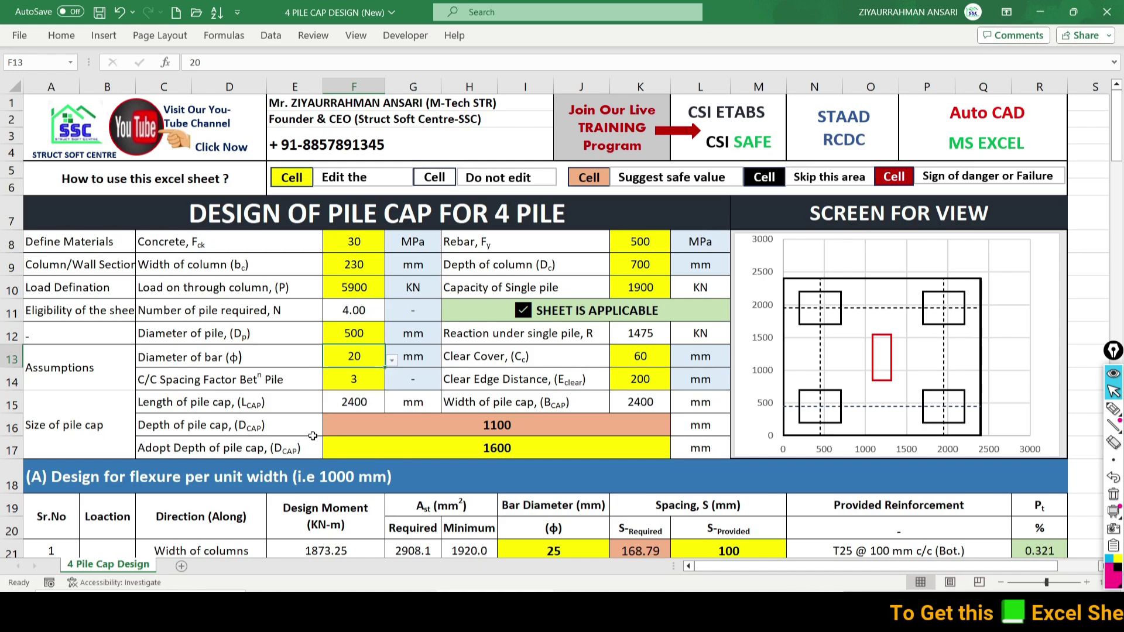
{"action": "left_click", "coordinate": [467, 358]}
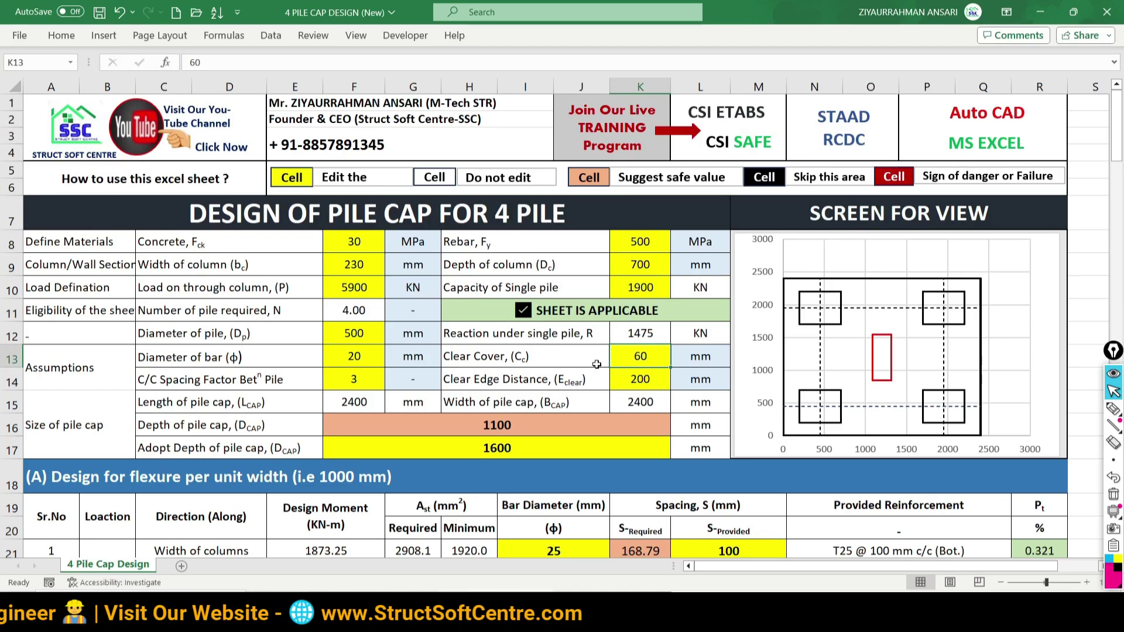
Step: Handwrite the 2.5 Dp pile spacing rule beside the pile cap drawing in the chart
{"action": "left_click", "coordinate": [1113, 409]}
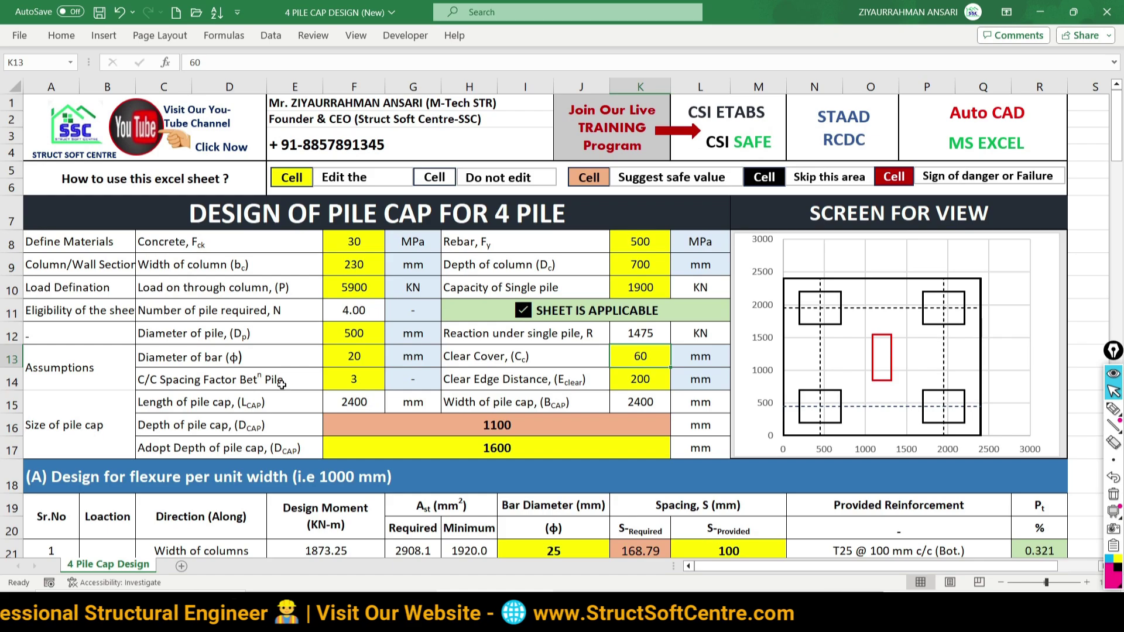
{"action": "left_click_drag", "start_coordinate": [943, 306], "coordinate": [824, 310]}
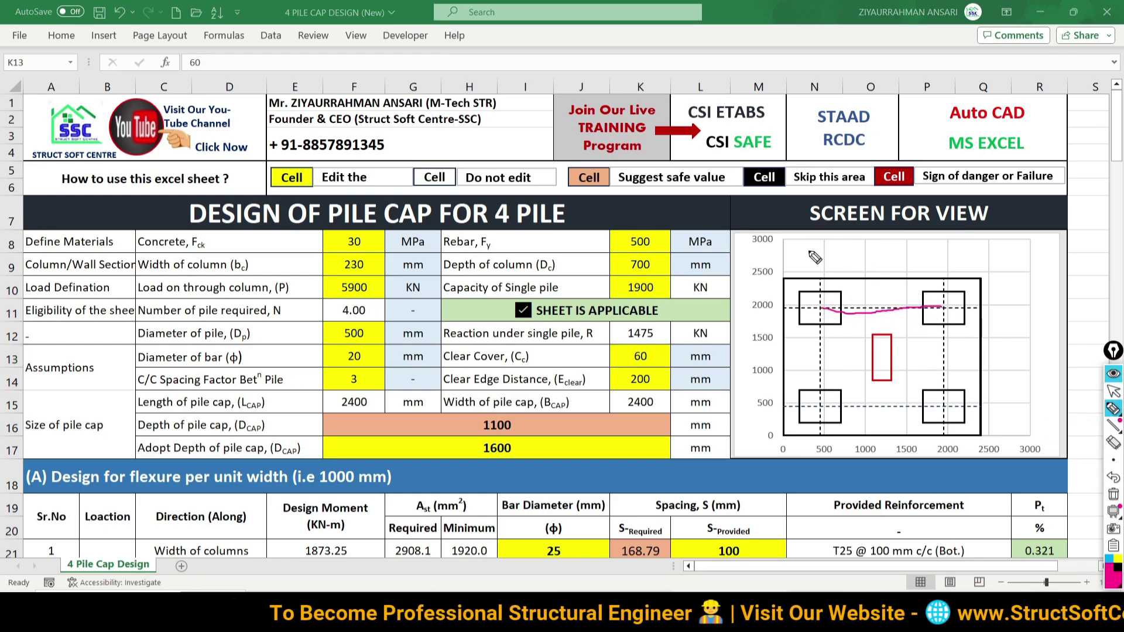
{"action": "mouse_move", "coordinate": [799, 249]}
{"action": "left_mouse_down"}
{"action": "mouse_move", "coordinate": [817, 269]}
{"action": "mouse_move", "coordinate": [843, 261]}
{"action": "left_mouse_up"}
{"action": "mouse_move", "coordinate": [838, 241]}
{"action": "left_mouse_down"}
{"action": "mouse_move", "coordinate": [840, 272]}
{"action": "mouse_move", "coordinate": [861, 272]}
{"action": "left_mouse_up"}
{"action": "left_click", "coordinate": [1114, 494]}
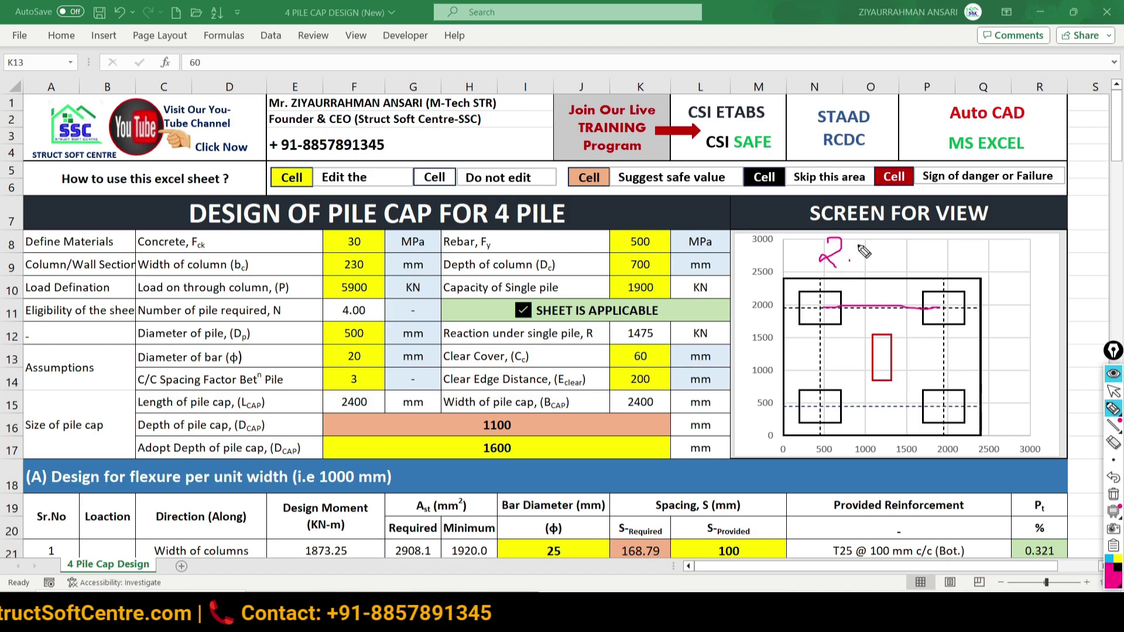
{"action": "mouse_move", "coordinate": [862, 240]}
{"action": "left_mouse_down"}
{"action": "mouse_move", "coordinate": [860, 264]}
{"action": "mouse_move", "coordinate": [908, 264]}
{"action": "mouse_move", "coordinate": [925, 278]}
{"action": "left_mouse_up"}
{"action": "left_click_drag", "start_coordinate": [927, 251], "coordinate": [928, 265]}
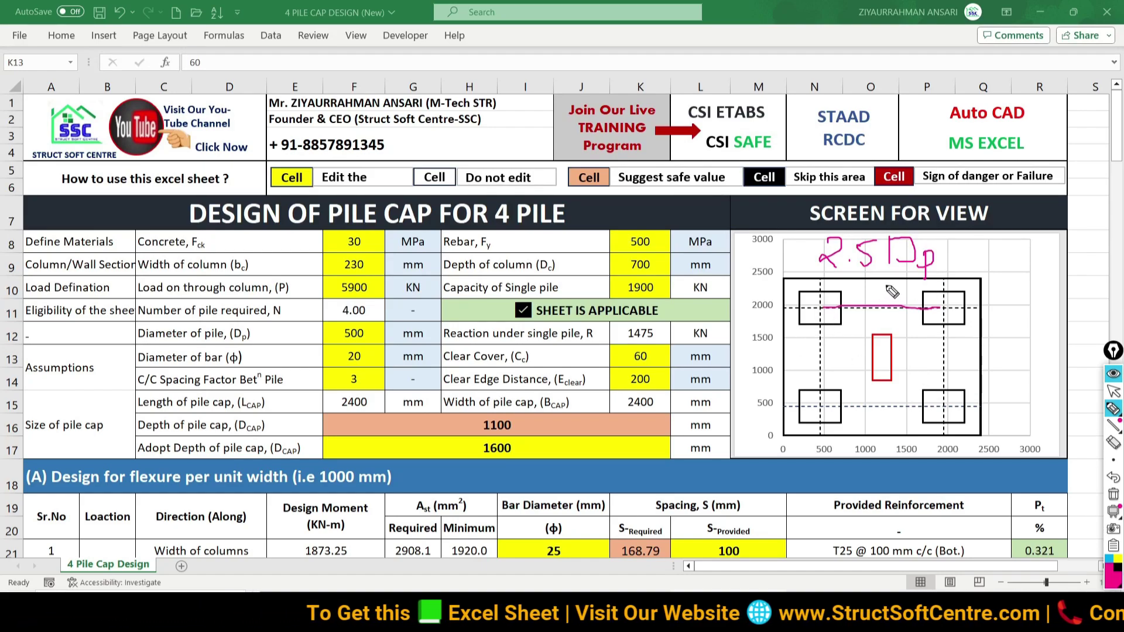
{"action": "mouse_move", "coordinate": [826, 329]}
{"action": "left_mouse_down"}
{"action": "mouse_move", "coordinate": [827, 350]}
{"action": "mouse_move", "coordinate": [868, 337]}
{"action": "mouse_move", "coordinate": [901, 345]}
{"action": "left_mouse_up"}
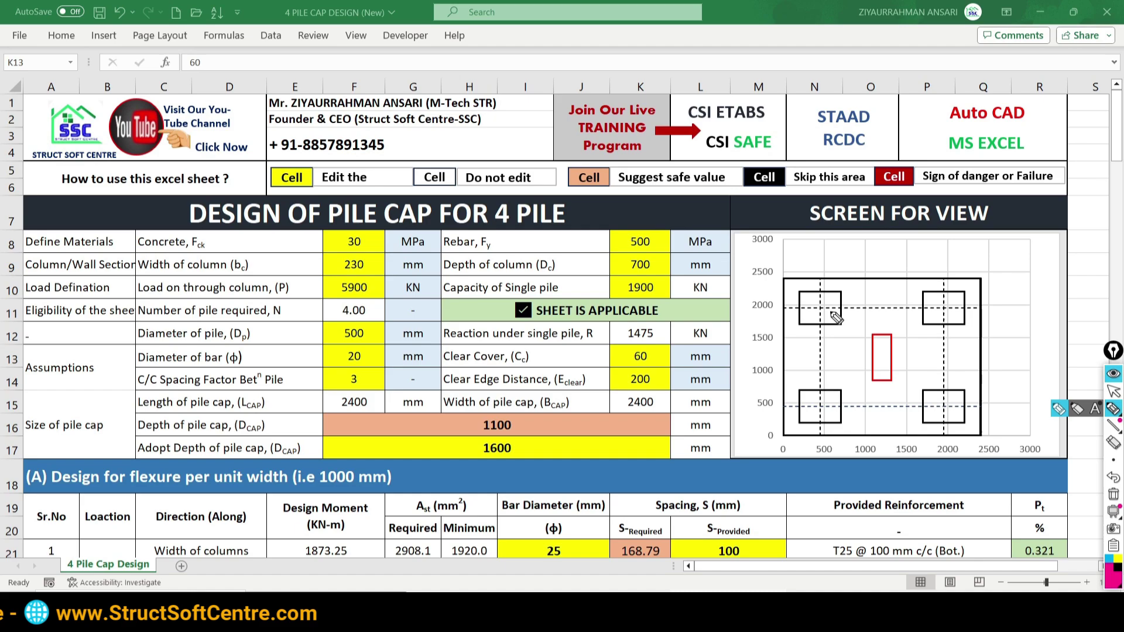
{"action": "left_click", "coordinate": [360, 380]}
{"action": "left_click", "coordinate": [391, 385]}
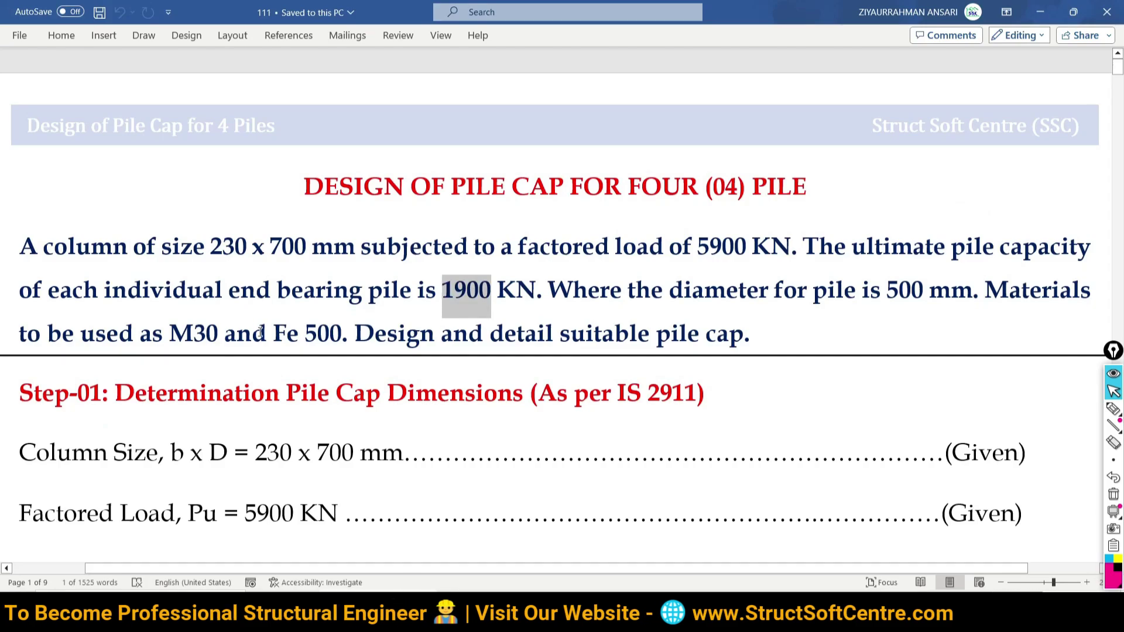
Step: Confirm the 1900 pile capacity in the Word problem statement and return to Excel
{"action": "left_click_drag", "start_coordinate": [230, 290], "coordinate": [367, 291]}
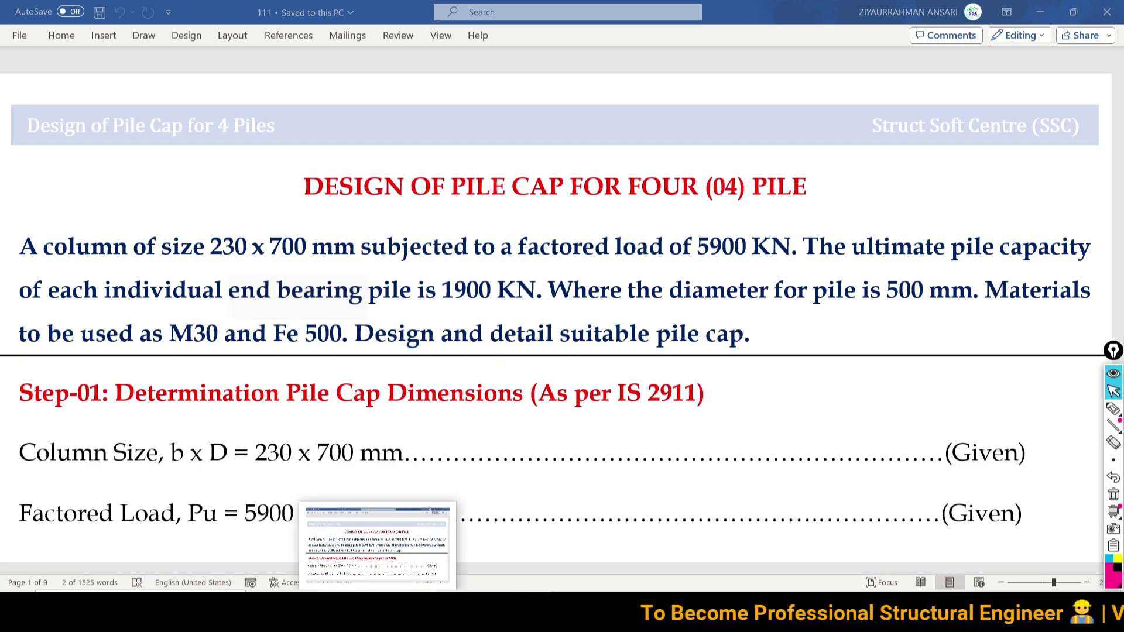
{"action": "left_click", "coordinate": [387, 545]}
{"action": "left_click", "coordinate": [393, 384]}
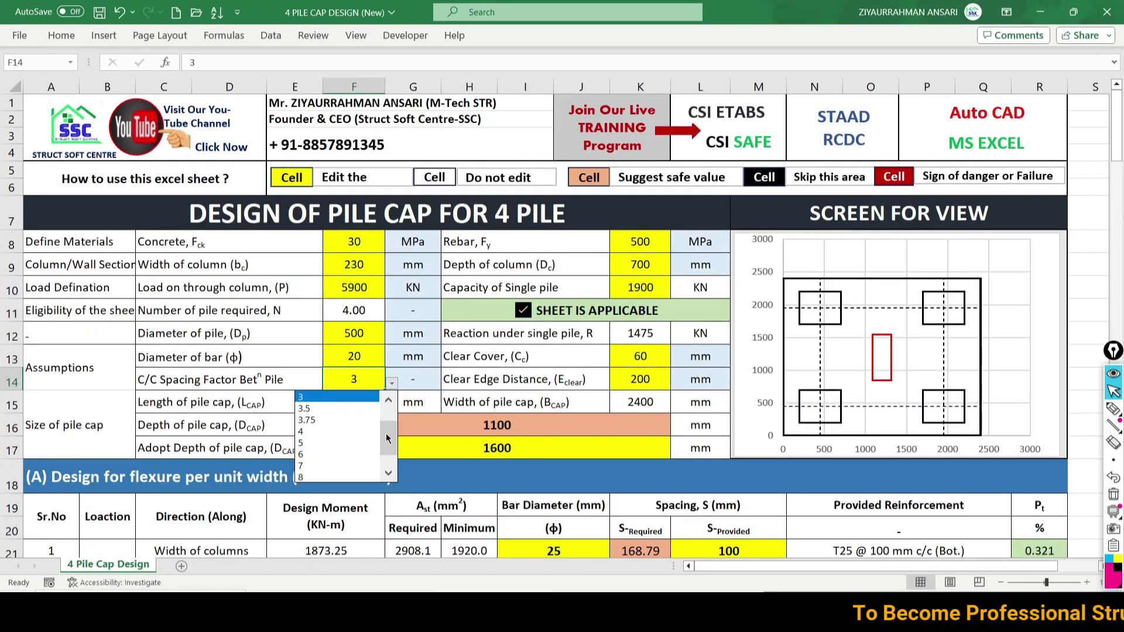
Step: Choose a pile spacing factor of 2.5 in F14
{"action": "left_click", "coordinate": [309, 410]}
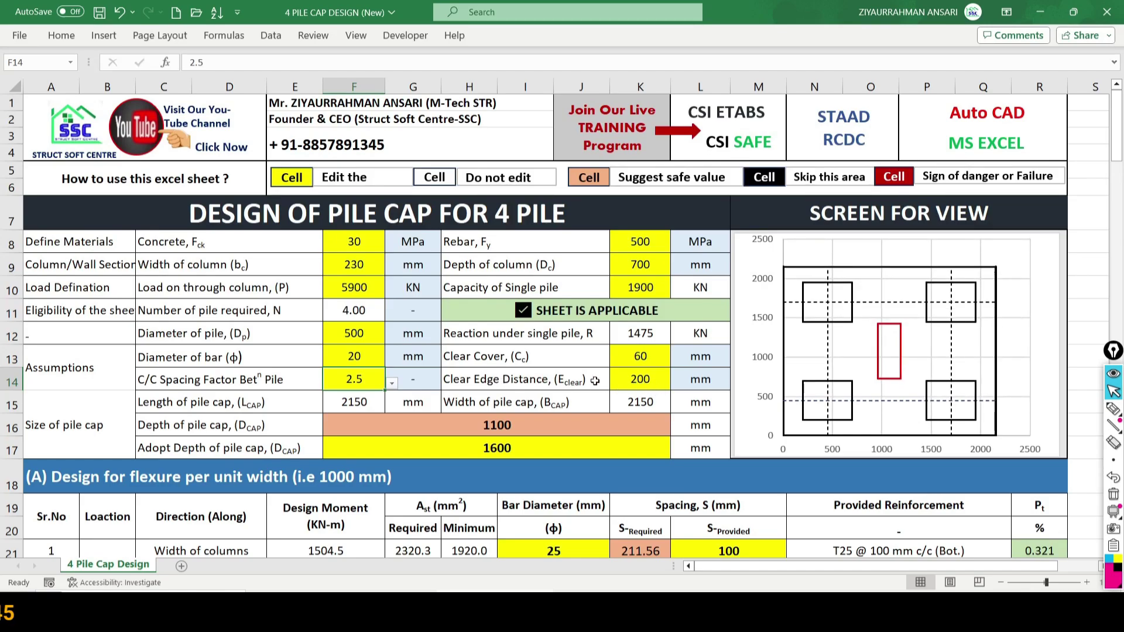
{"action": "left_click", "coordinate": [1114, 408]}
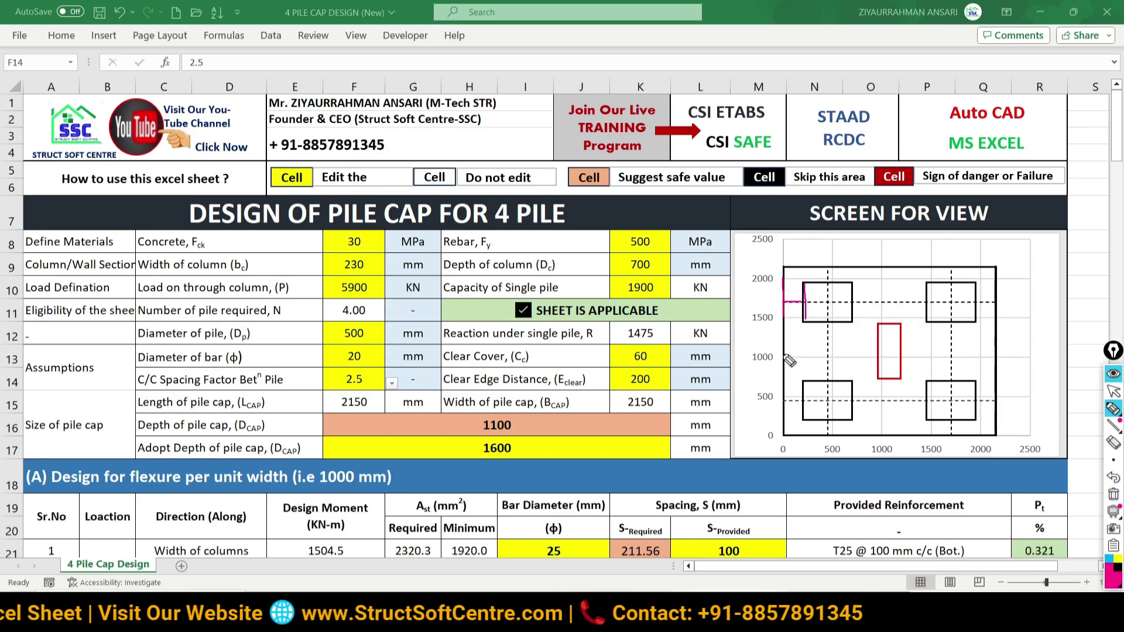
{"action": "left_click", "coordinate": [1114, 391]}
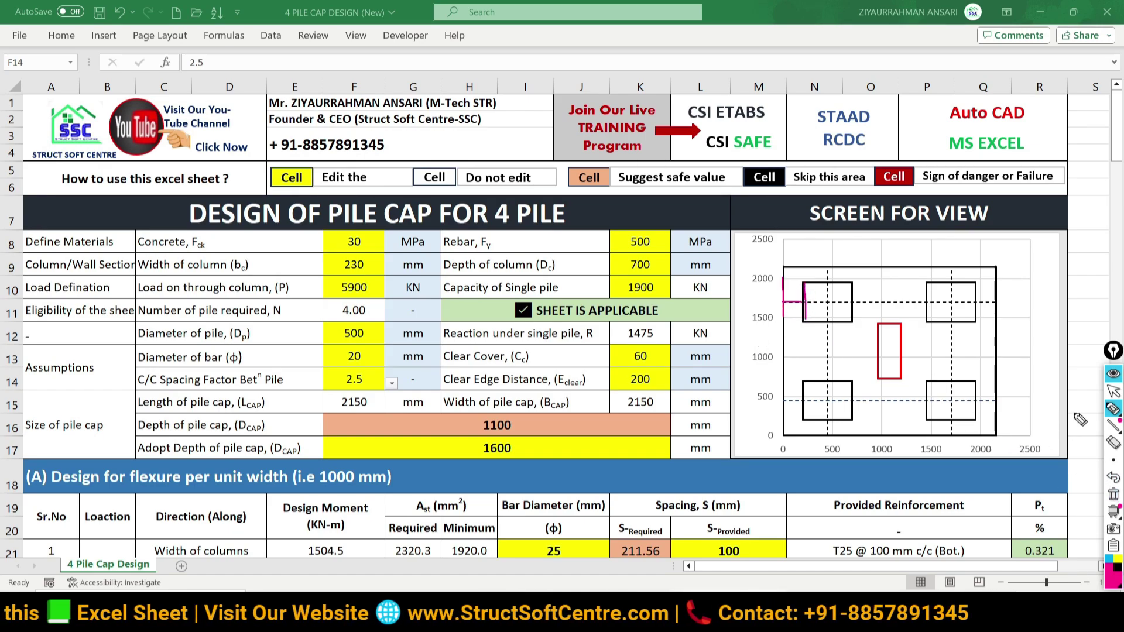
Step: Enter a 250 mm clear edge distance in K14
{"action": "left_click", "coordinate": [627, 384]}
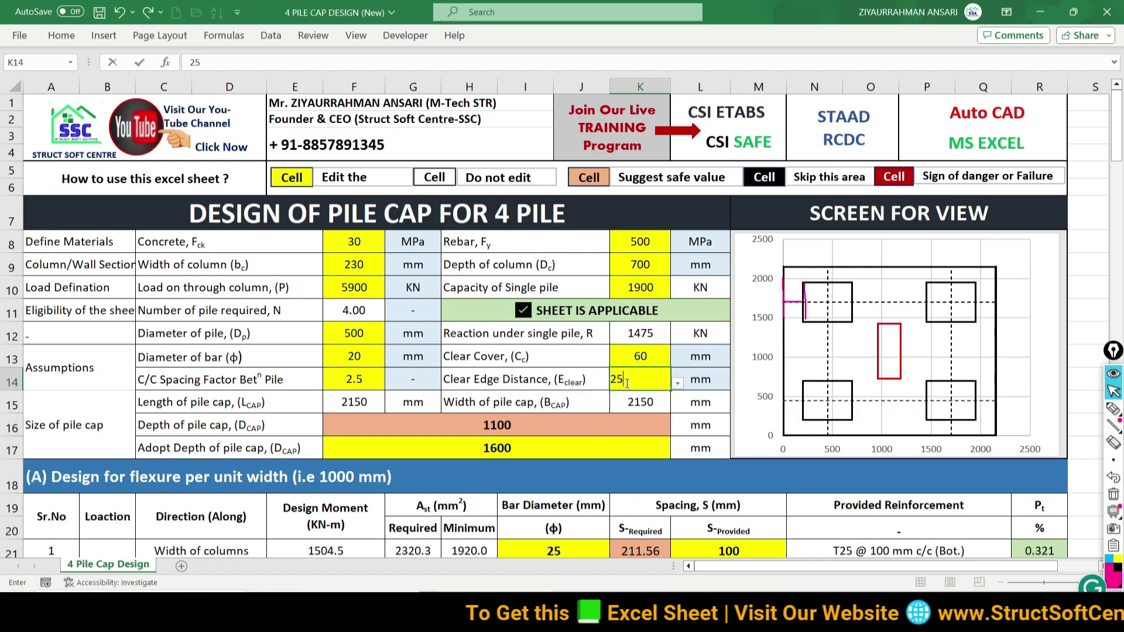
{"action": "type", "text": "250"}
{"action": "key", "text": "Return"}
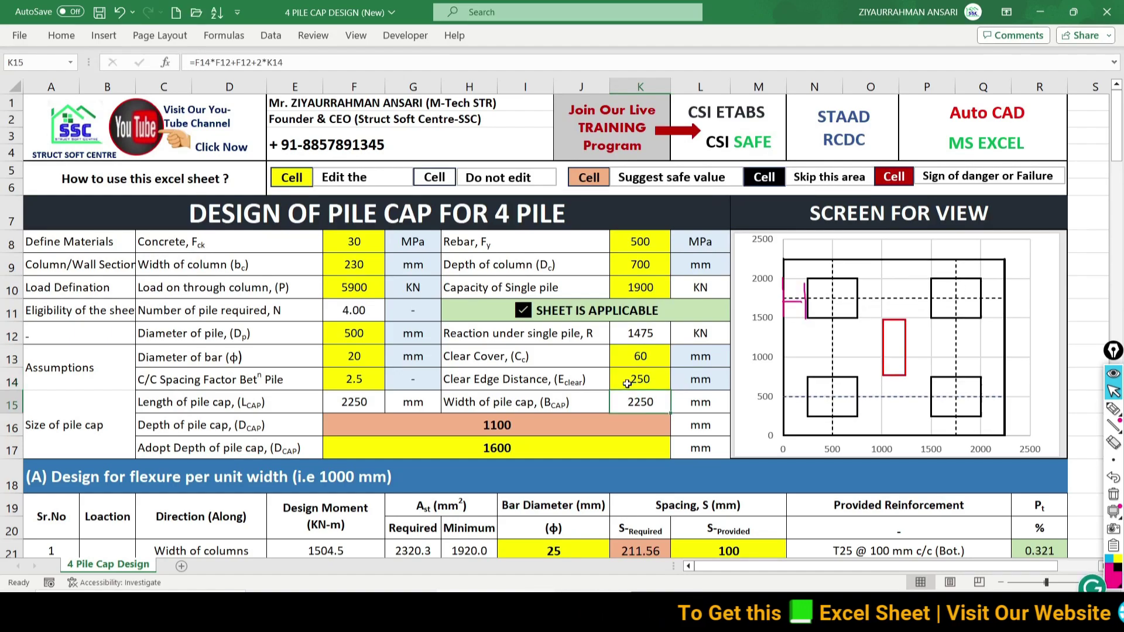
{"action": "left_click", "coordinate": [627, 378]}
{"action": "left_click", "coordinate": [678, 384]}
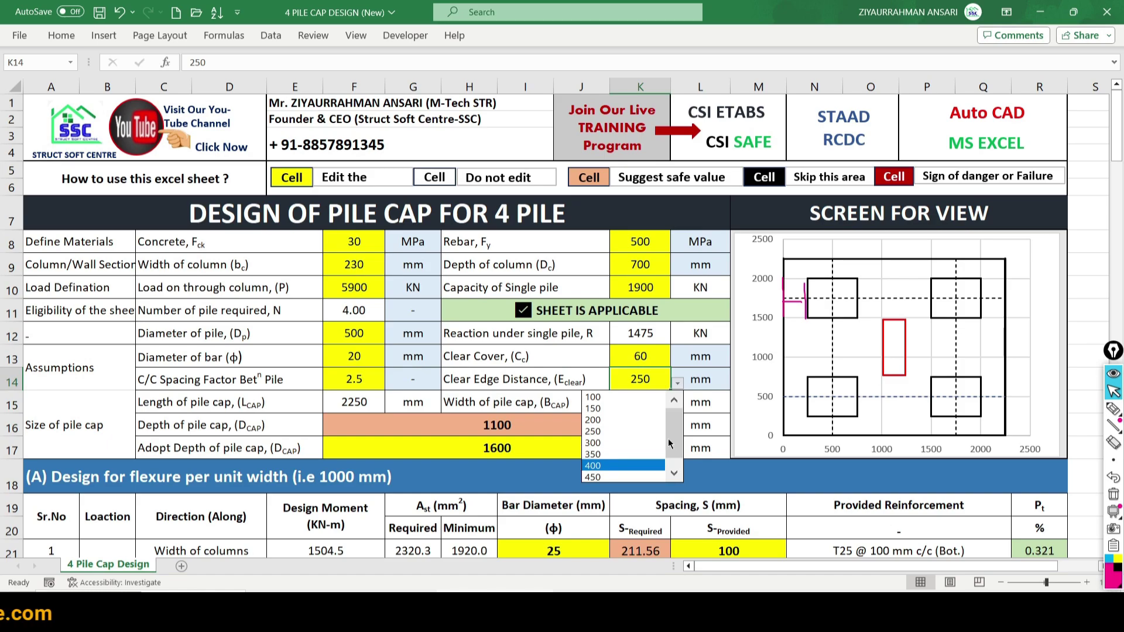
{"action": "left_click", "coordinate": [640, 387]}
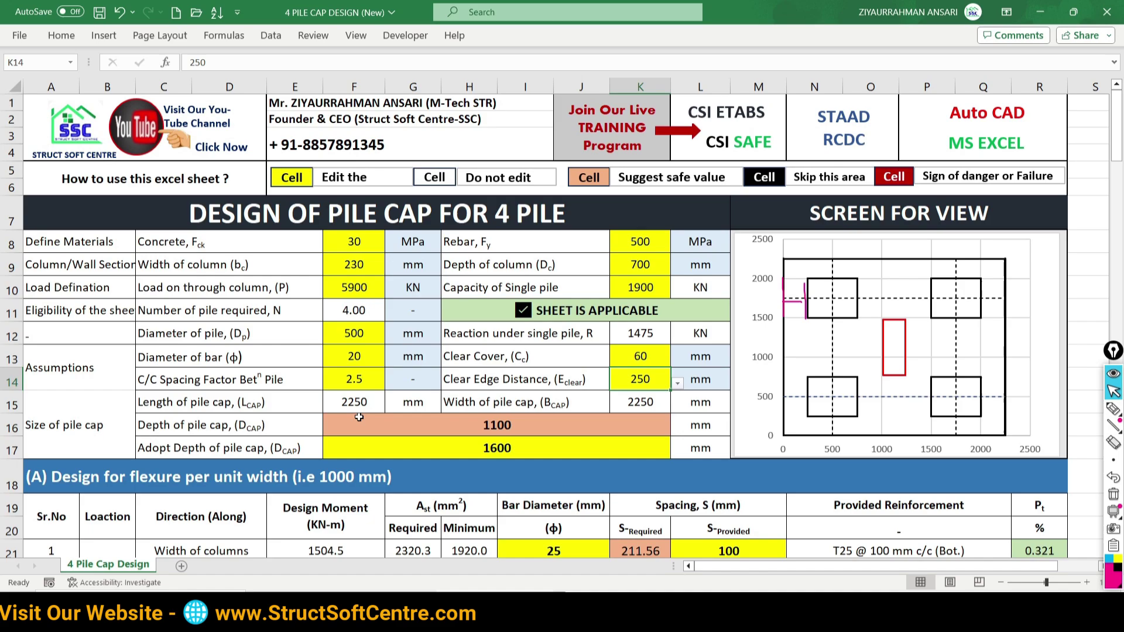
{"action": "left_click", "coordinate": [1113, 409]}
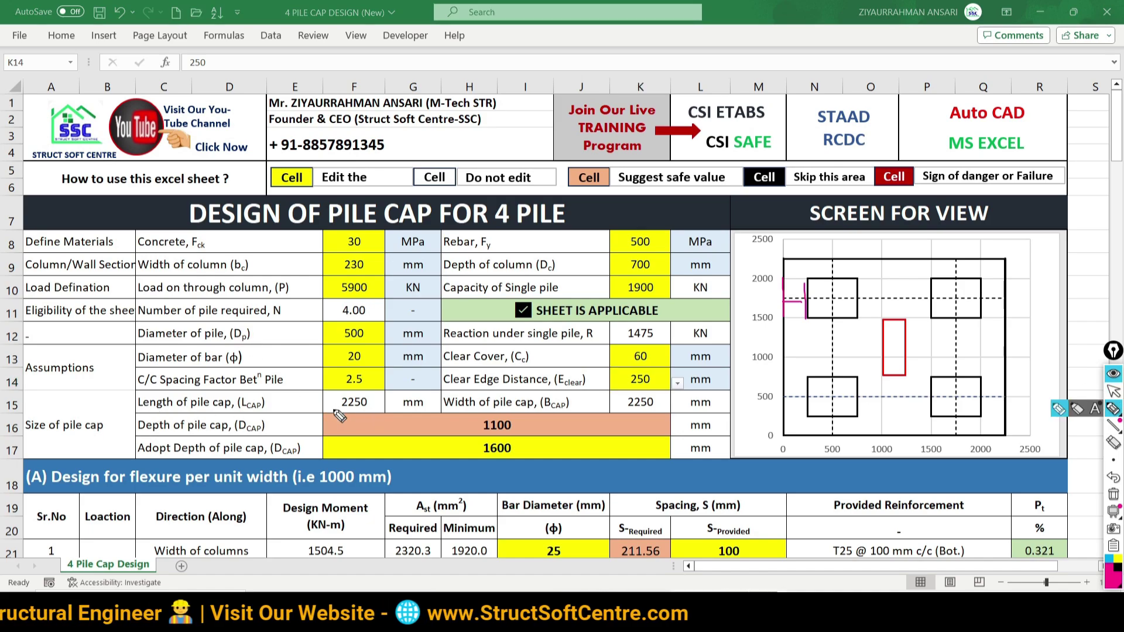
{"action": "left_click_drag", "start_coordinate": [366, 390], "coordinate": [369, 414]}
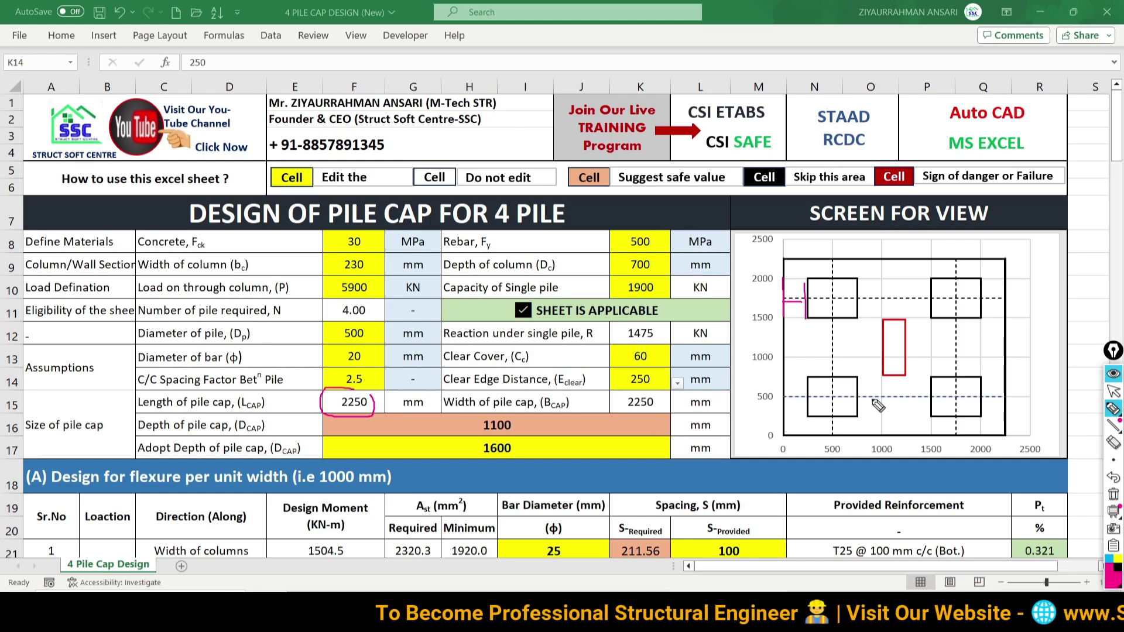
{"action": "left_click_drag", "start_coordinate": [786, 434], "coordinate": [970, 436]}
{"action": "left_click_drag", "start_coordinate": [1008, 437], "coordinate": [1002, 262]}
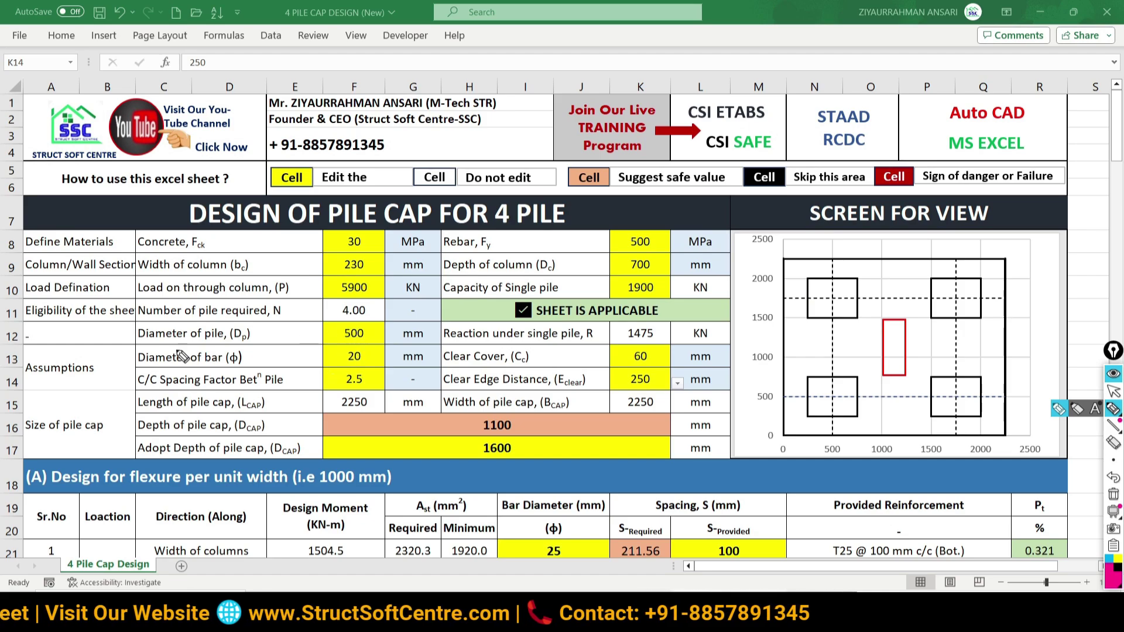
{"action": "left_click_drag", "start_coordinate": [366, 325], "coordinate": [367, 323]}
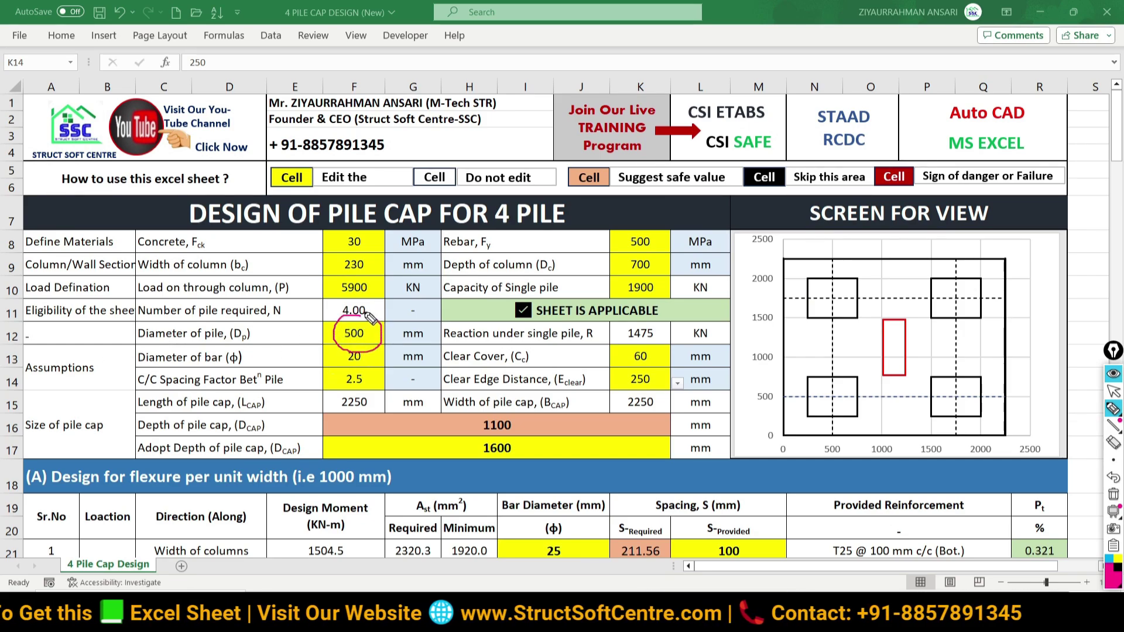
{"action": "mouse_move", "coordinate": [478, 262]}
{"action": "left_mouse_down"}
{"action": "mouse_move", "coordinate": [462, 270]}
{"action": "mouse_move", "coordinate": [516, 310]}
{"action": "left_mouse_up"}
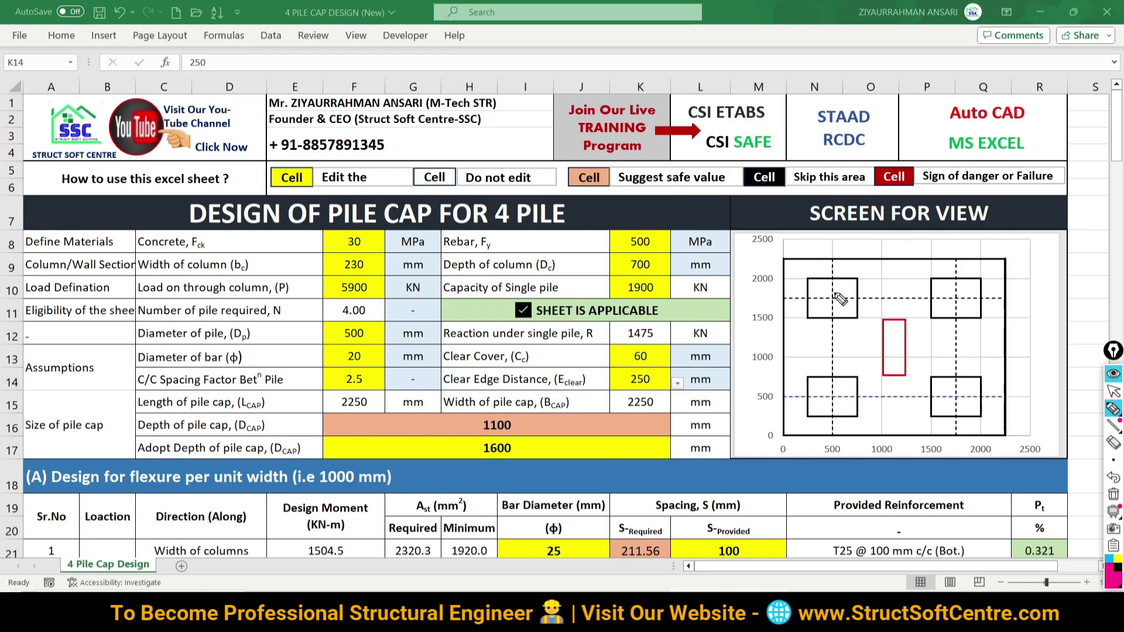
{"action": "mouse_move", "coordinate": [837, 280]}
{"action": "left_mouse_down"}
{"action": "mouse_move", "coordinate": [826, 287]}
{"action": "mouse_move", "coordinate": [832, 279]}
{"action": "left_mouse_up"}
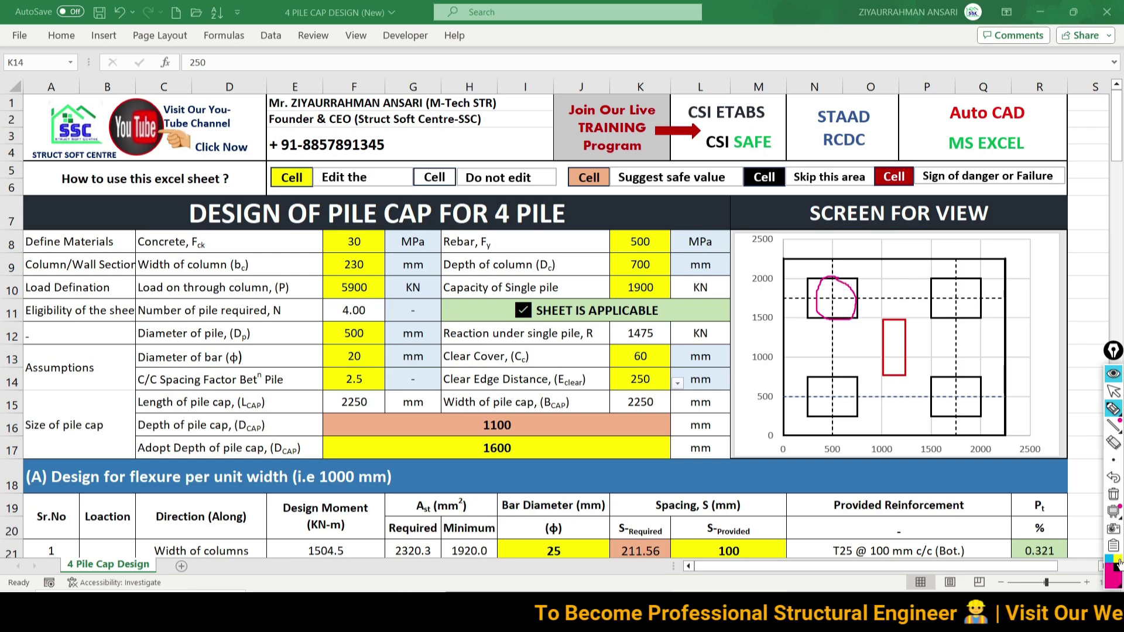
{"action": "left_click", "coordinate": [1115, 494]}
{"action": "left_click", "coordinate": [1113, 391]}
Step: Check the required depth formula in F16 and enter 1200 mm as the adopted cap depth
{"action": "left_click", "coordinate": [206, 427]}
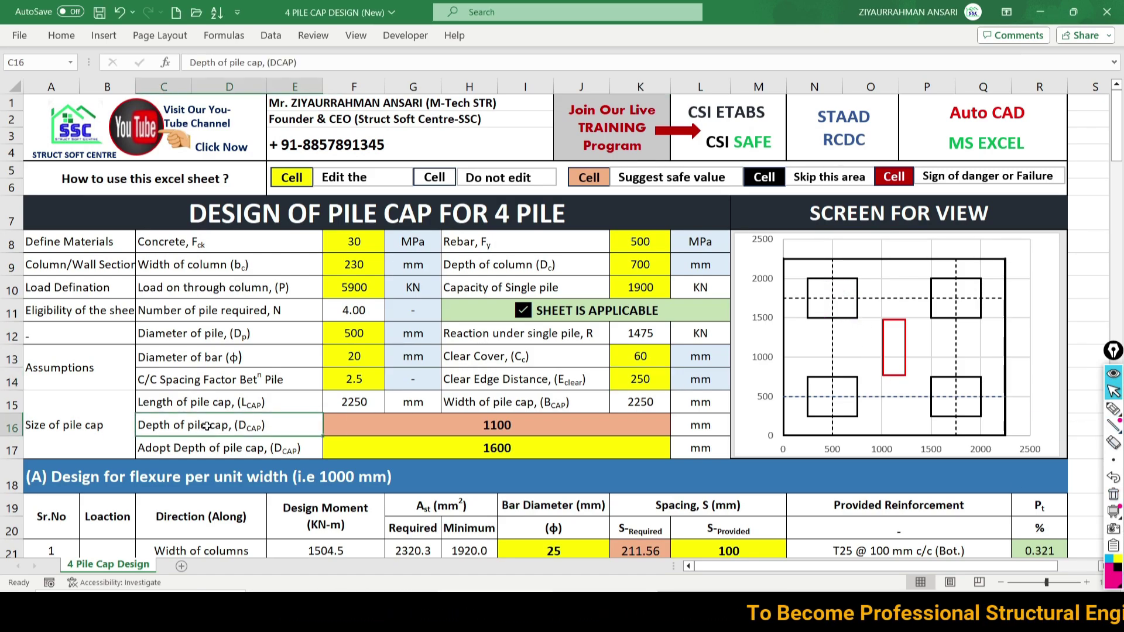
{"action": "left_click", "coordinate": [1114, 409]}
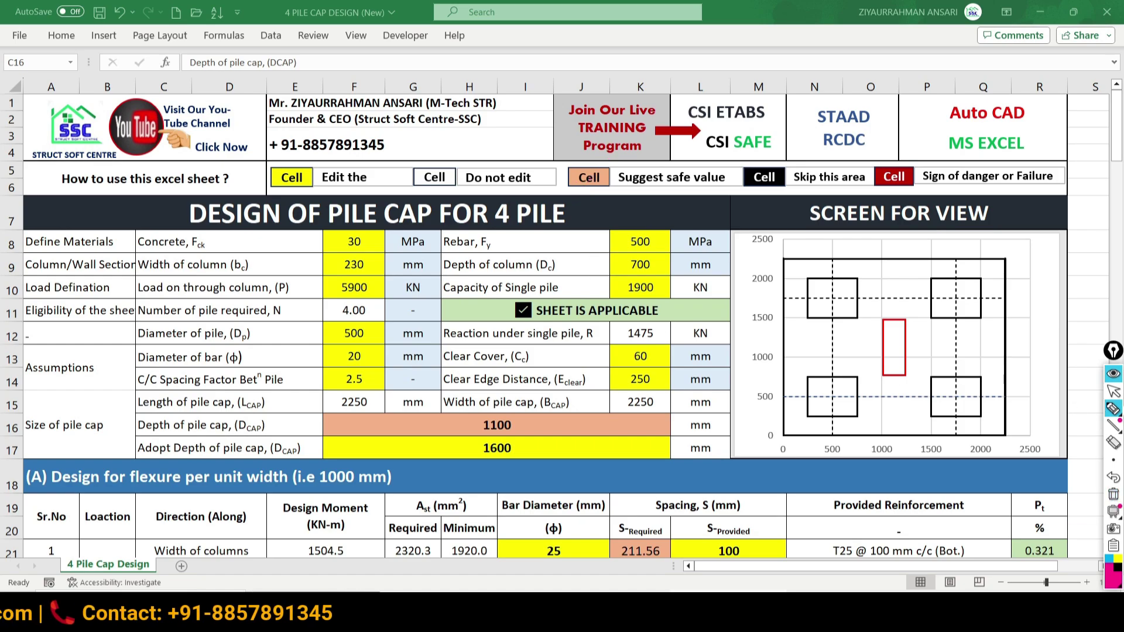
{"action": "left_click", "coordinate": [1115, 393]}
{"action": "left_click", "coordinate": [558, 433]}
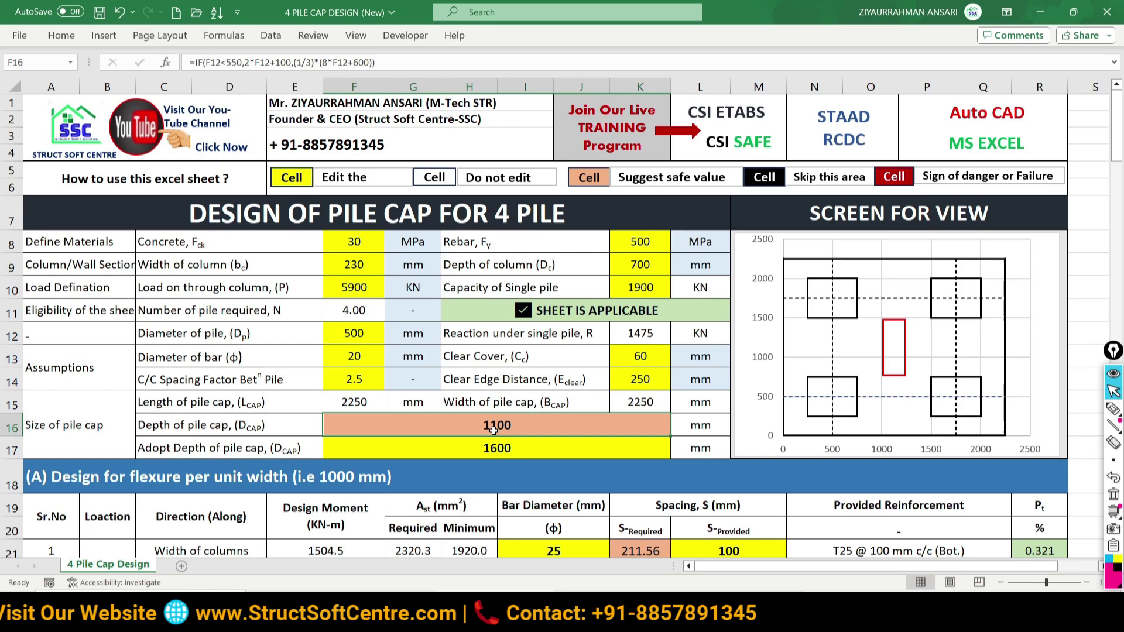
{"action": "left_click", "coordinate": [430, 452]}
{"action": "type", "text": "1"}
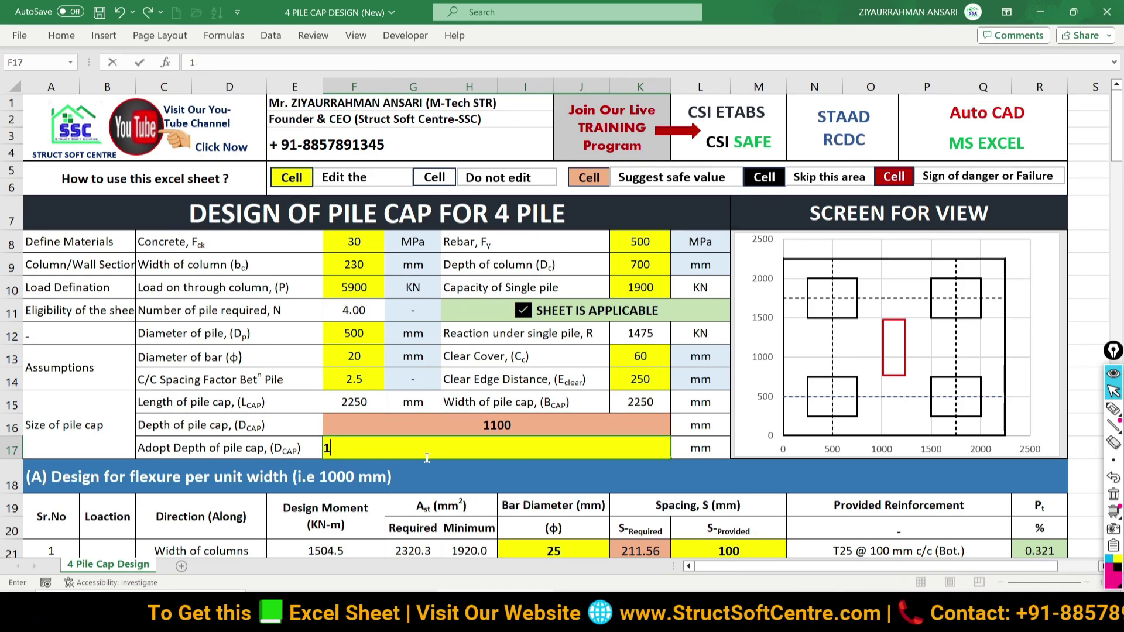
{"action": "type", "text": "2"}
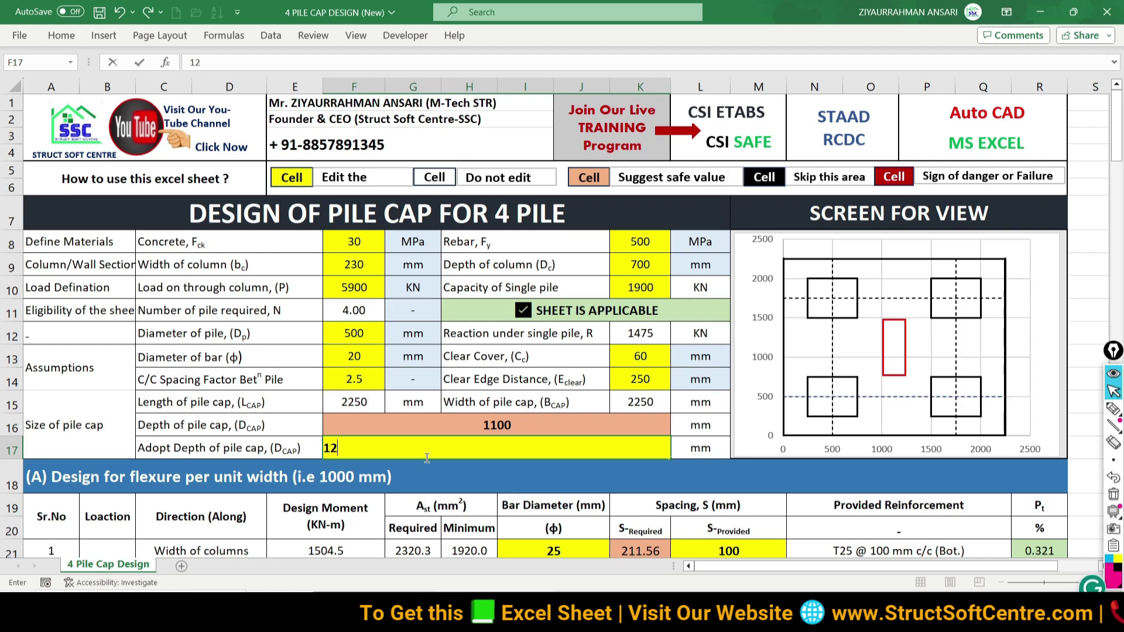
{"action": "type", "text": "00"}
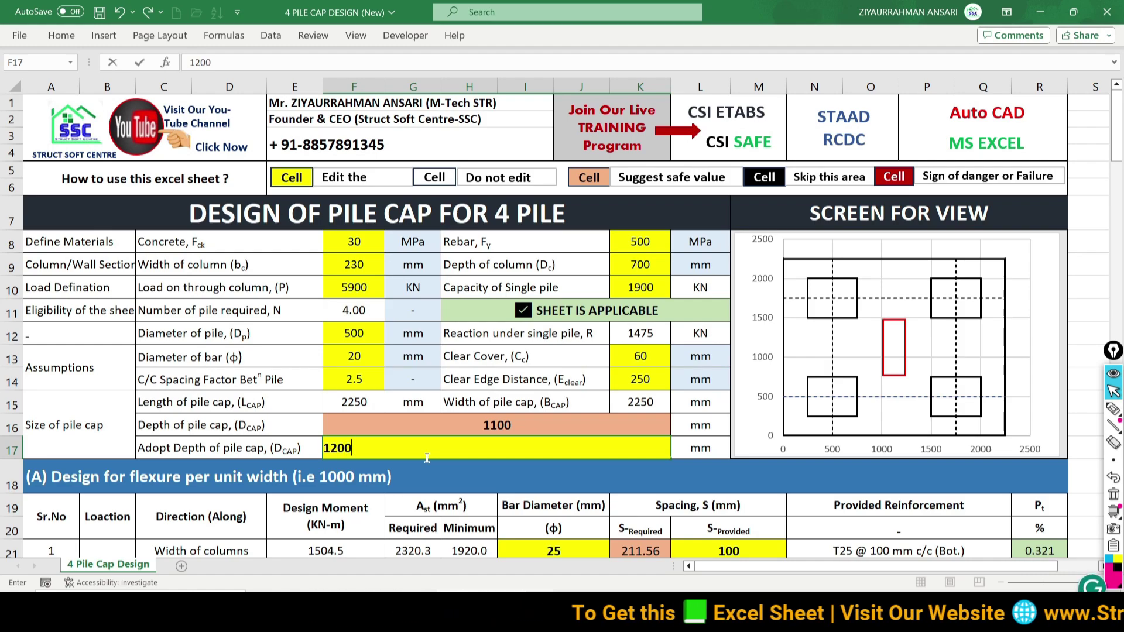
{"action": "key", "text": "Return"}
{"action": "left_click", "coordinate": [1114, 410]}
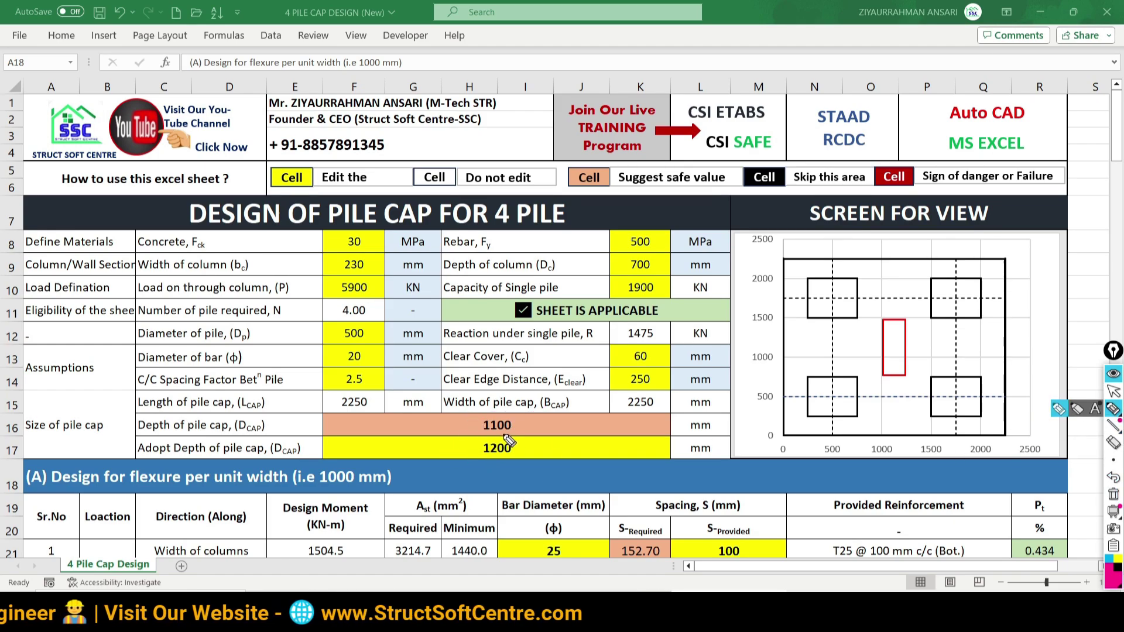
{"action": "mouse_move", "coordinate": [505, 431]}
{"action": "left_mouse_down"}
{"action": "mouse_move", "coordinate": [483, 466]}
{"action": "mouse_move", "coordinate": [503, 432]}
{"action": "left_mouse_up"}
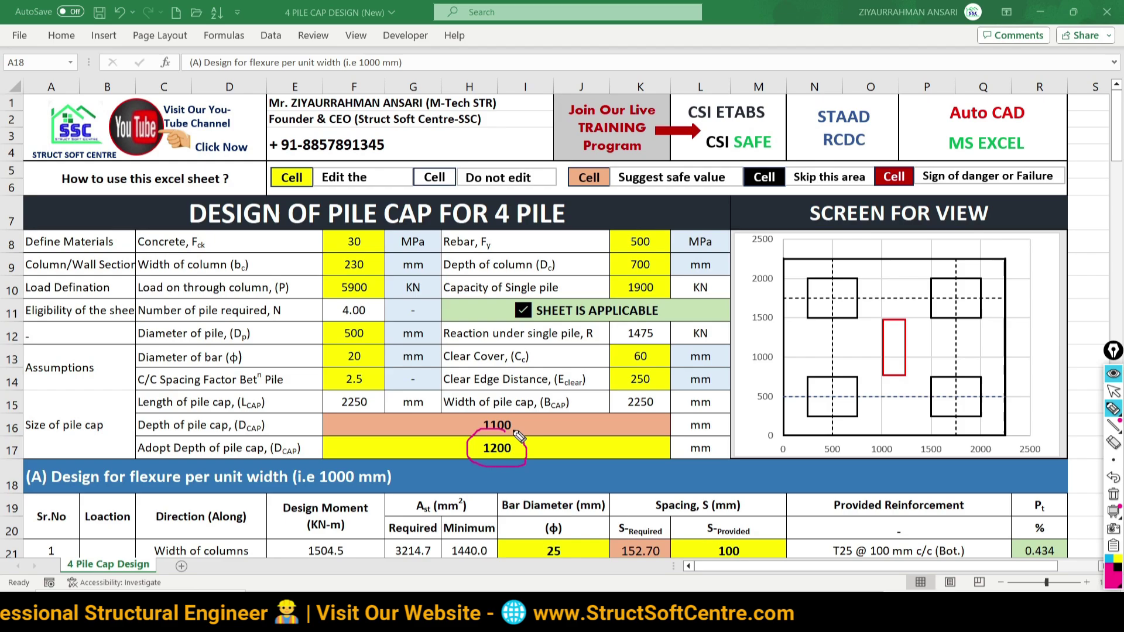
{"action": "scroll", "coordinate": [760, 457], "scroll_direction": "down", "scroll_amount": 3}
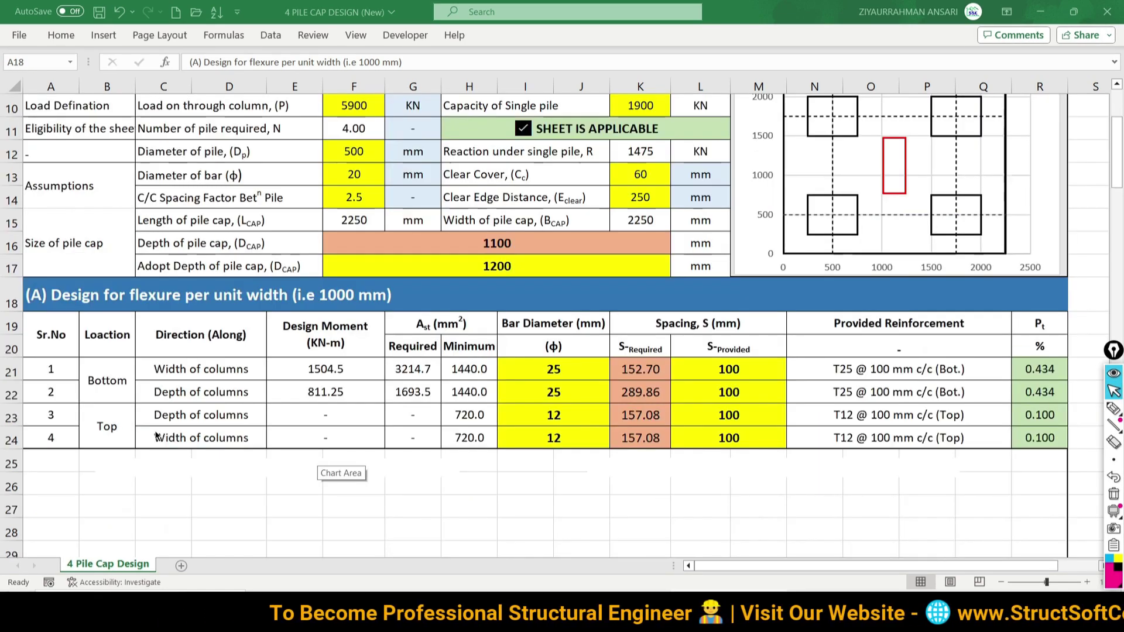
{"action": "scroll", "coordinate": [175, 415], "scroll_direction": "down", "scroll_amount": 1}
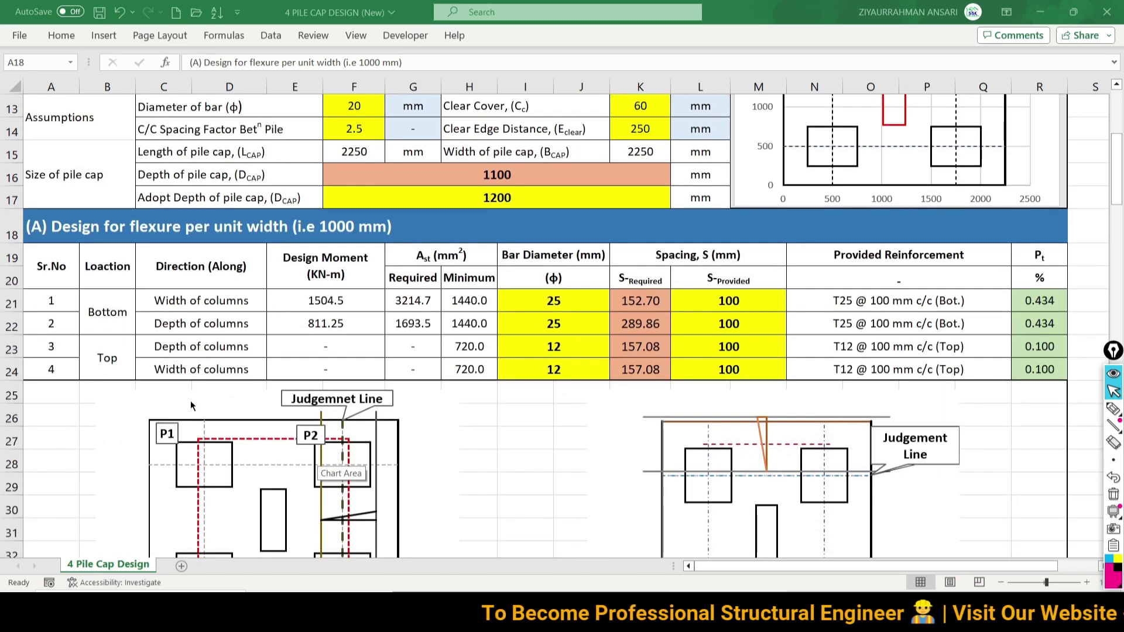
{"action": "scroll", "coordinate": [933, 292], "scroll_direction": "up", "scroll_amount": 2}
{"action": "scroll", "coordinate": [932, 292], "scroll_direction": "up", "scroll_amount": 1}
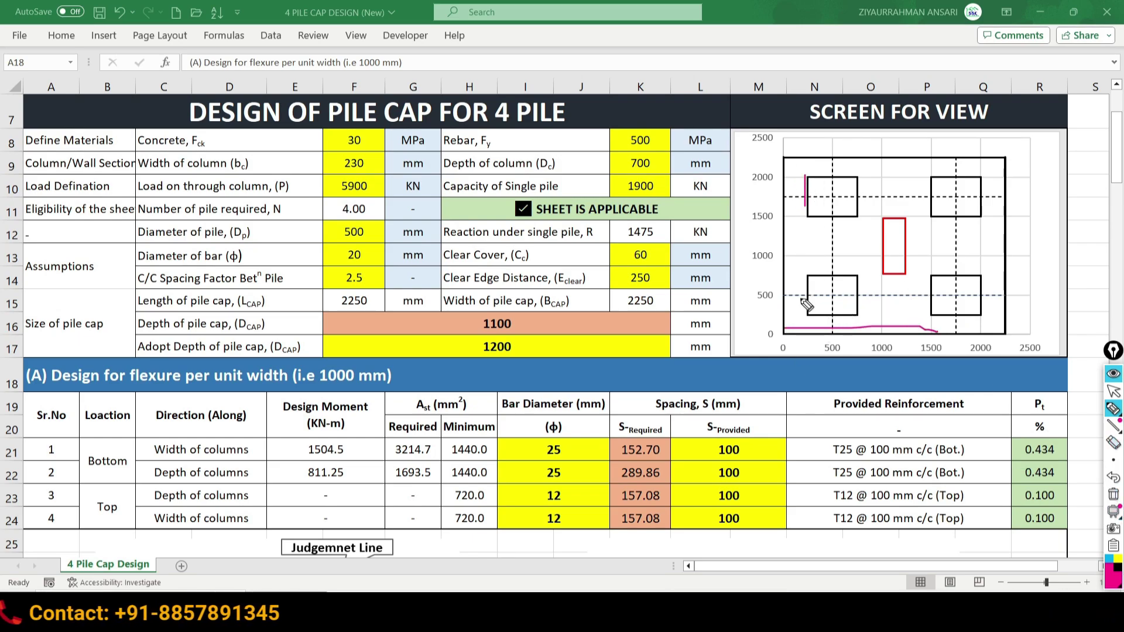
{"action": "left_click", "coordinate": [1115, 496]}
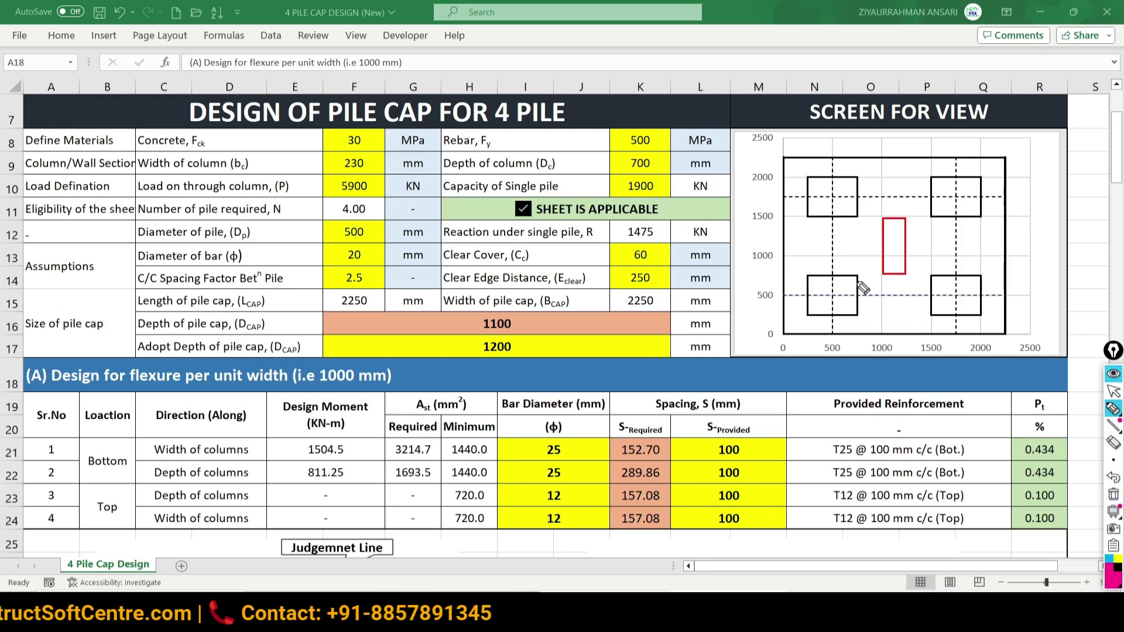
{"action": "left_click_drag", "start_coordinate": [826, 248], "coordinate": [970, 247]}
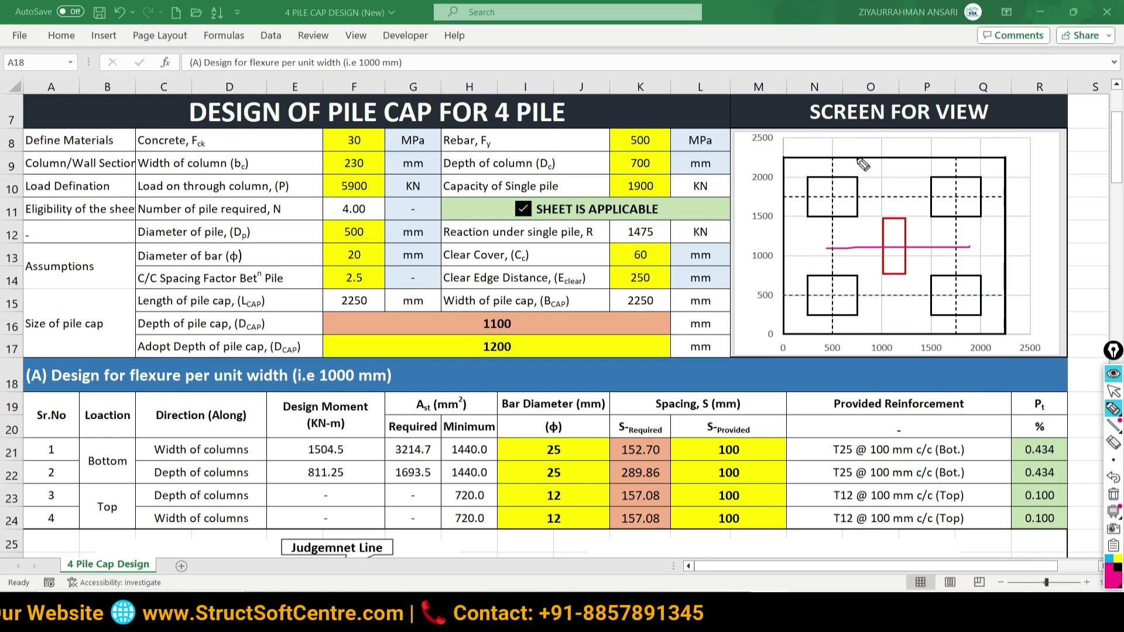
{"action": "left_click_drag", "start_coordinate": [859, 159], "coordinate": [851, 333]}
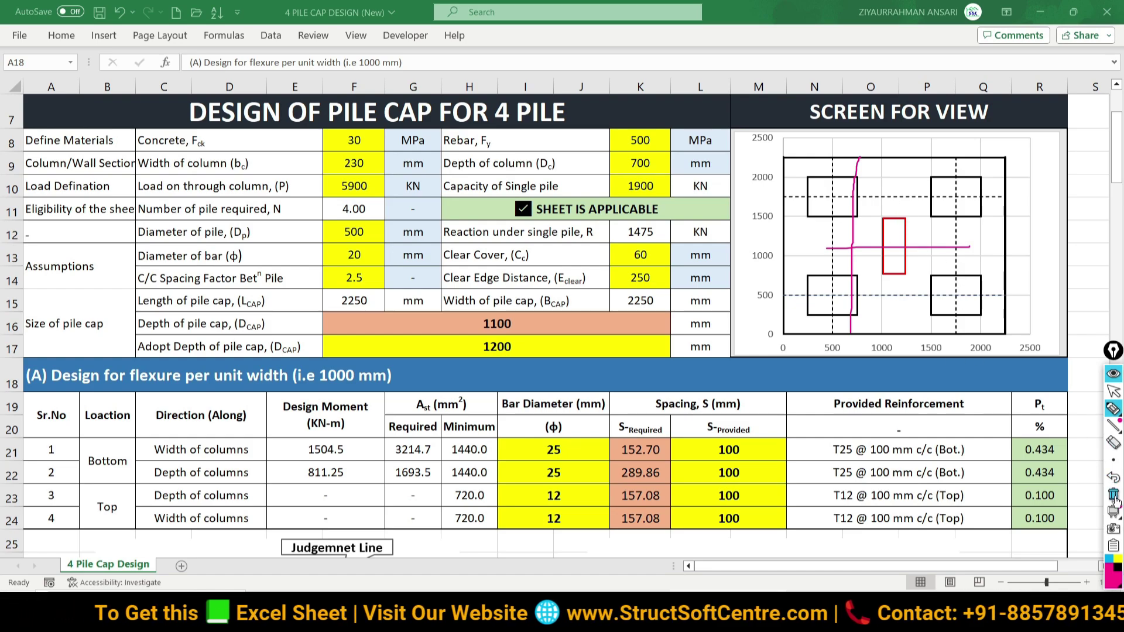
{"action": "left_click_drag", "start_coordinate": [872, 228], "coordinate": [832, 269]}
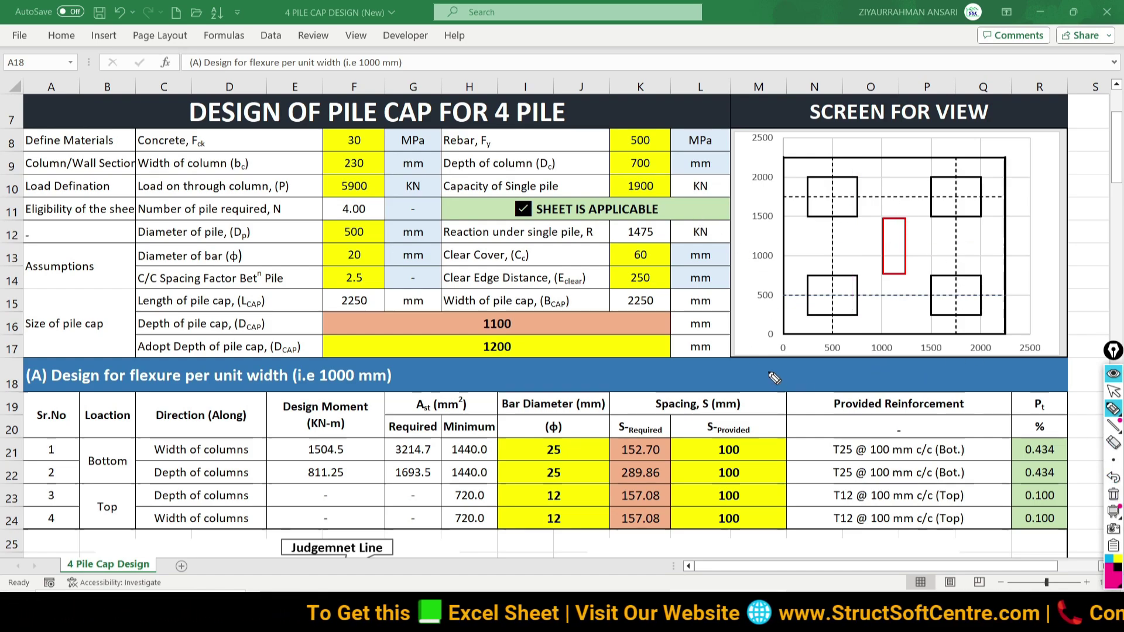
{"action": "left_click_drag", "start_coordinate": [794, 320], "coordinate": [830, 331]}
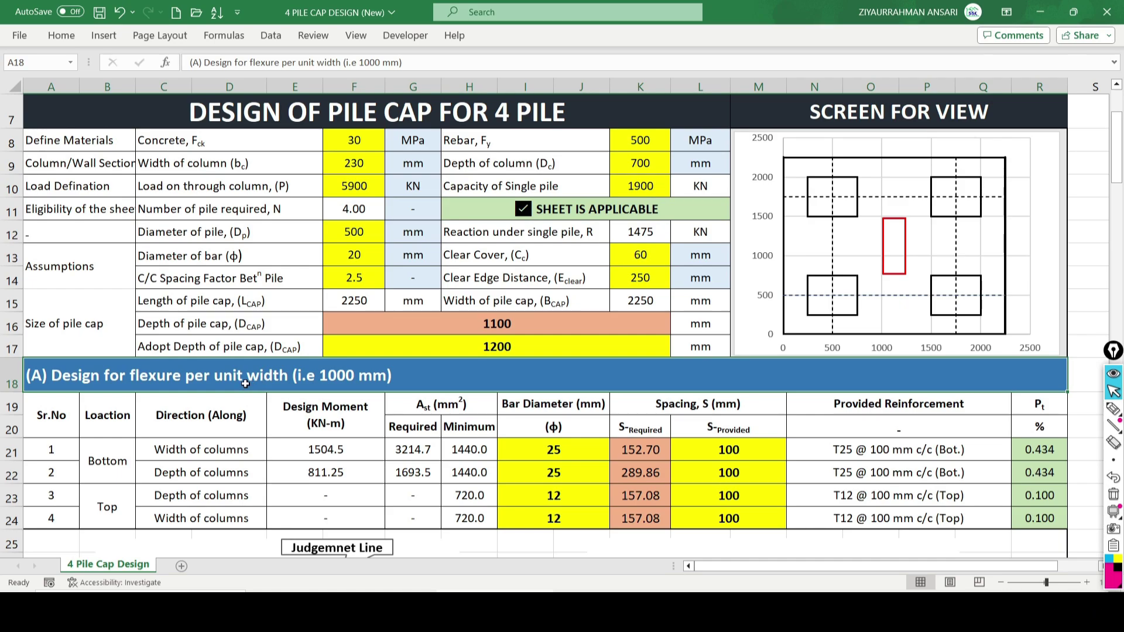
{"action": "left_click", "coordinate": [107, 460]}
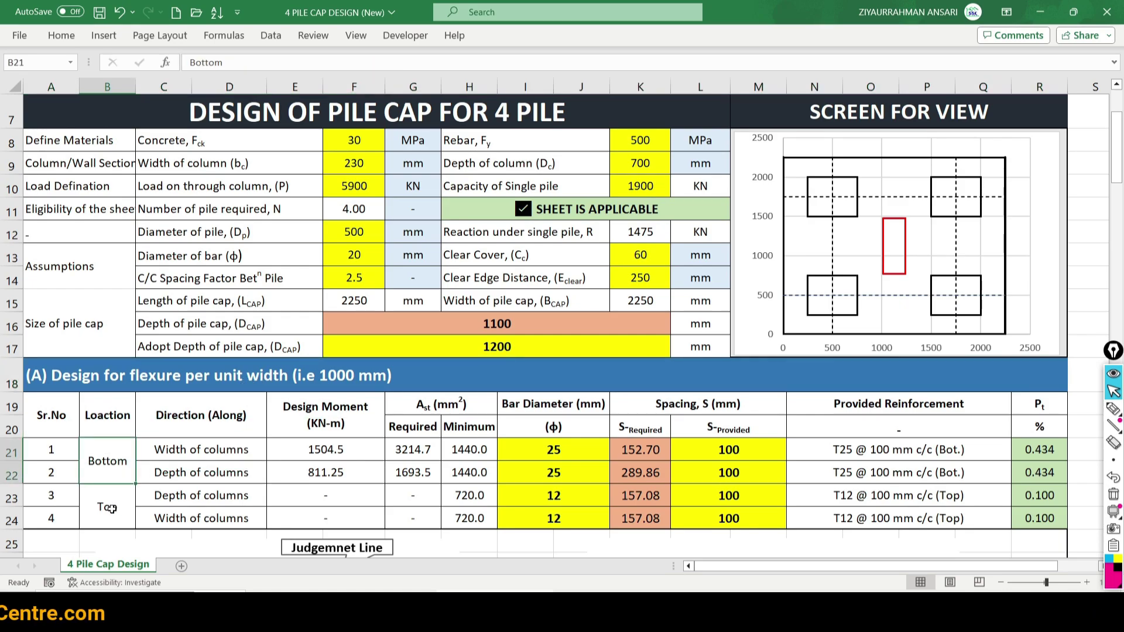
{"action": "left_click", "coordinate": [186, 419]}
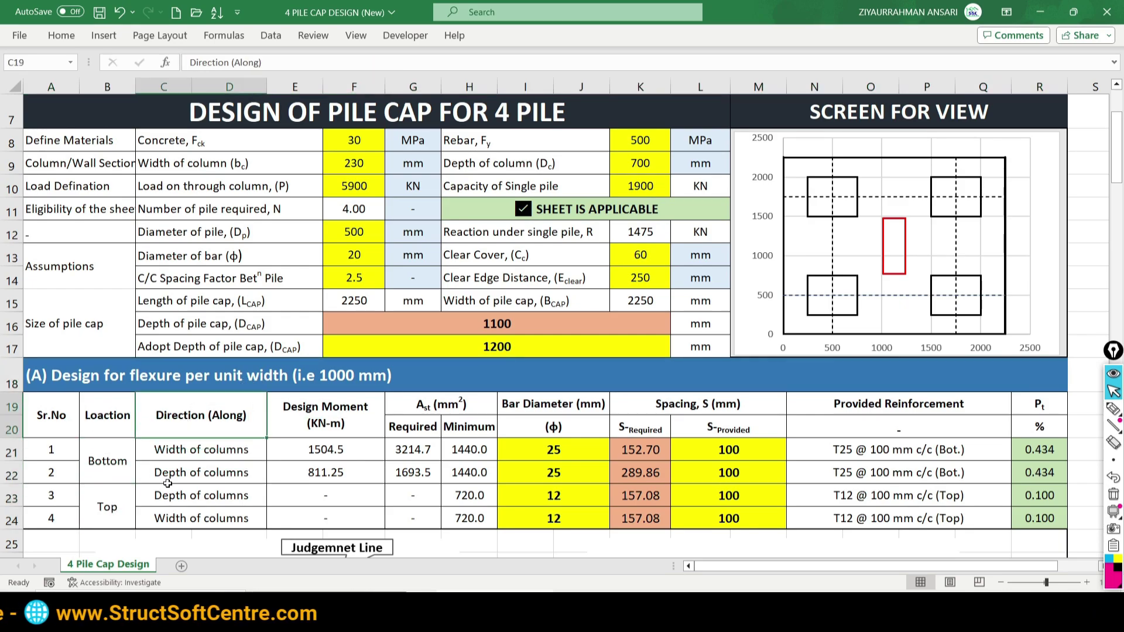
{"action": "left_click", "coordinate": [105, 463]}
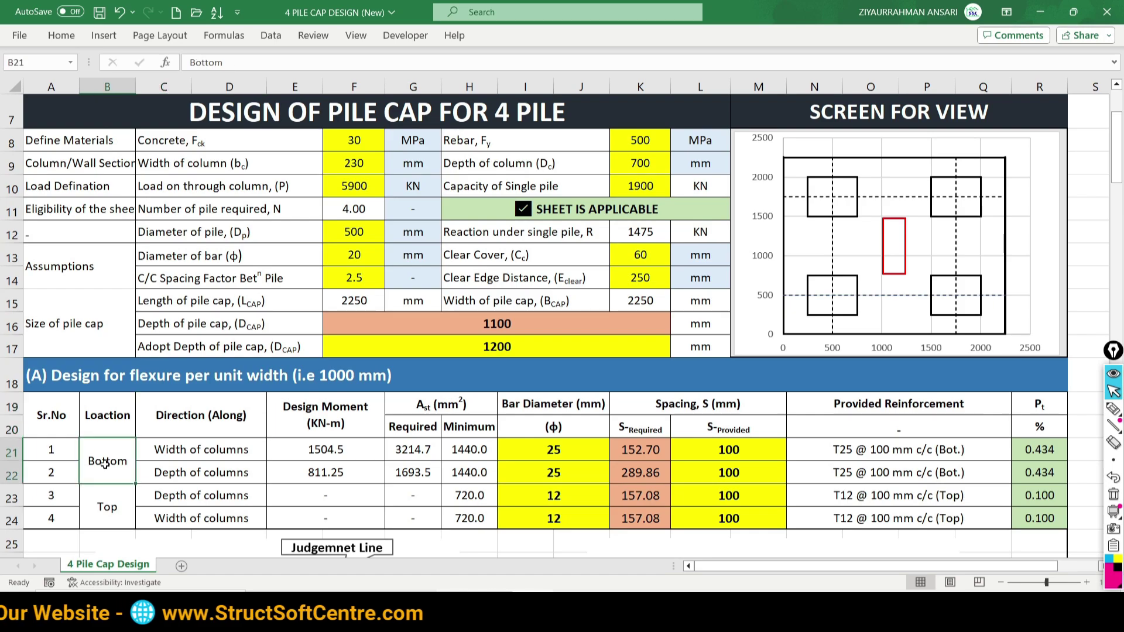
{"action": "left_click", "coordinate": [162, 450]}
{"action": "left_click", "coordinate": [160, 473]}
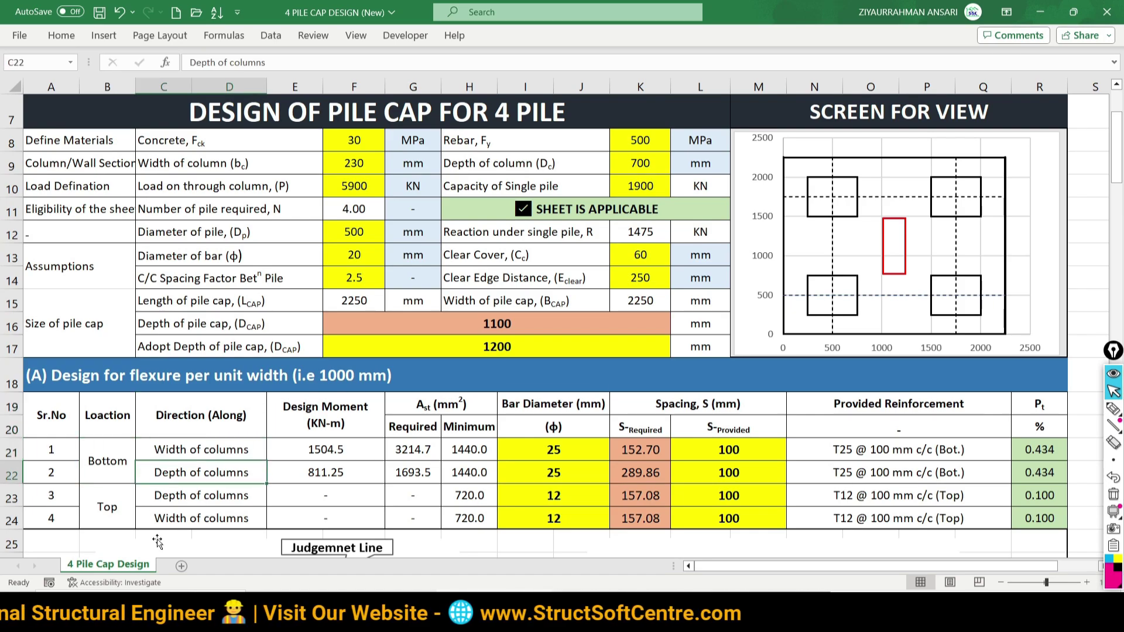
{"action": "left_click", "coordinate": [1113, 408]}
{"action": "left_click_drag", "start_coordinate": [831, 245], "coordinate": [969, 243]}
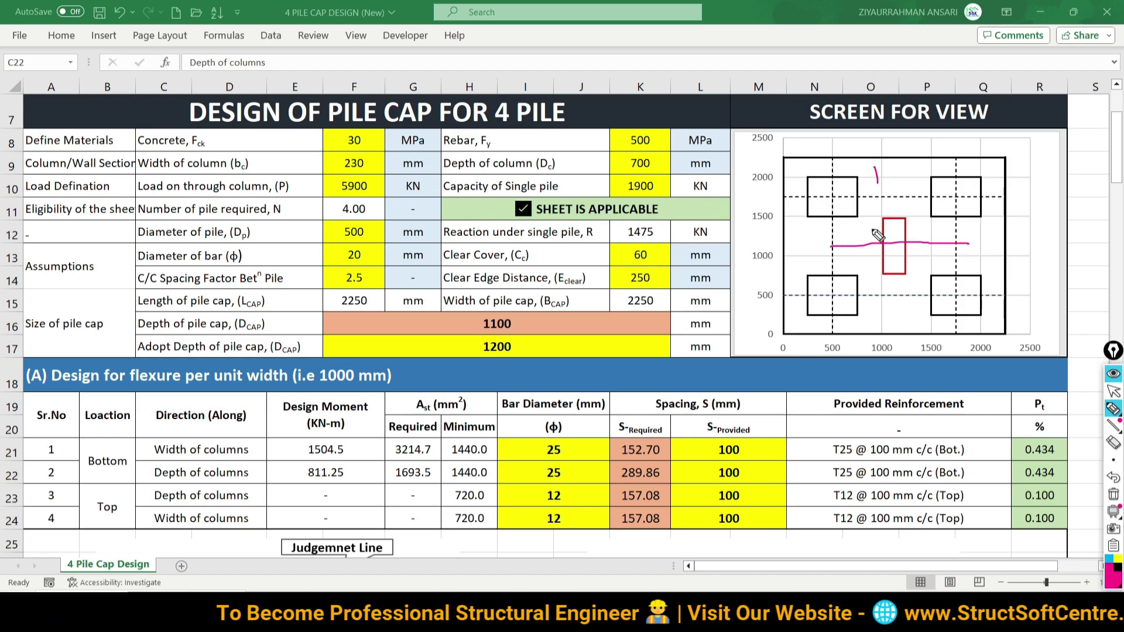
{"action": "left_click_drag", "start_coordinate": [876, 168], "coordinate": [883, 319]}
{"action": "left_click", "coordinate": [1114, 496]}
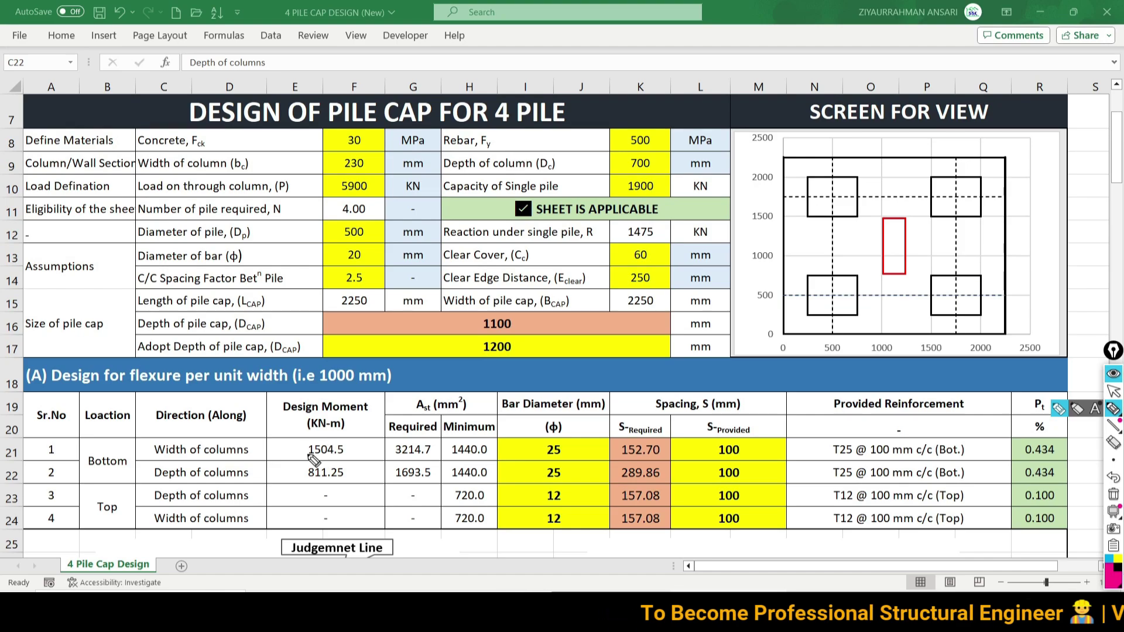
{"action": "left_click_drag", "start_coordinate": [310, 431], "coordinate": [354, 460]}
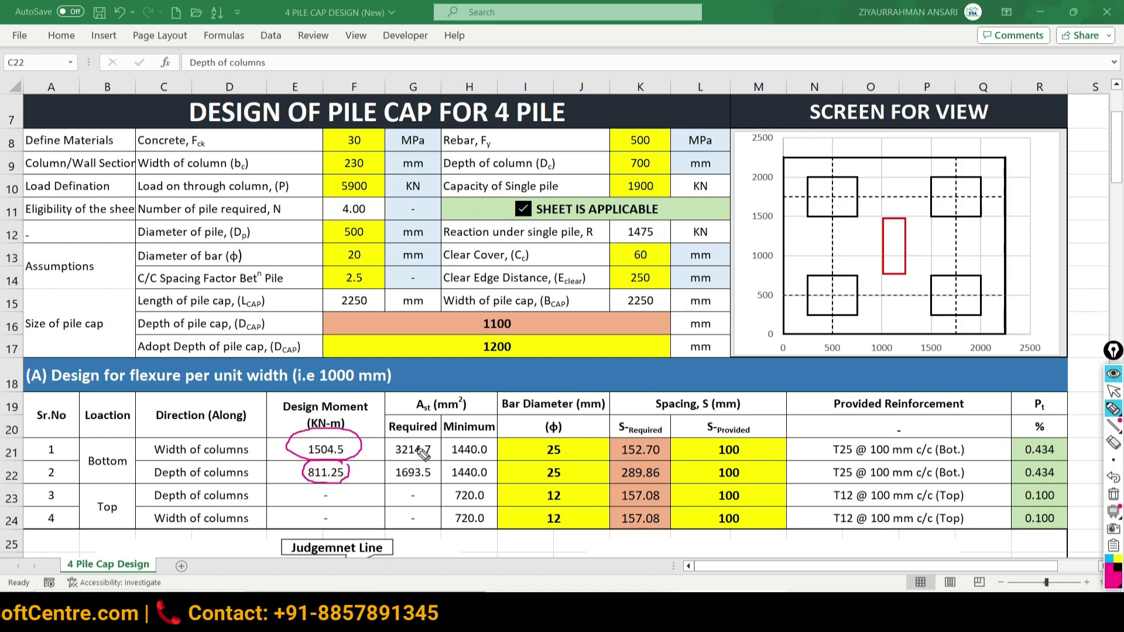
{"action": "mouse_move", "coordinate": [394, 445]}
{"action": "left_mouse_down"}
{"action": "mouse_move", "coordinate": [410, 438]}
{"action": "mouse_move", "coordinate": [434, 468]}
{"action": "left_mouse_up"}
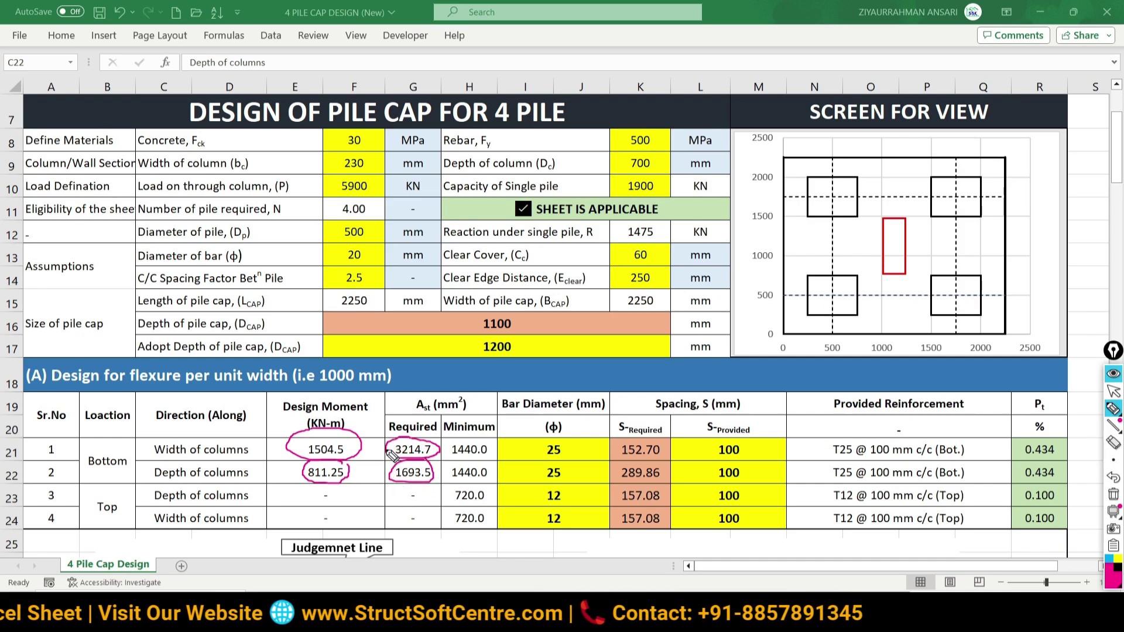
{"action": "mouse_move", "coordinate": [387, 450]}
{"action": "left_mouse_down"}
{"action": "mouse_move", "coordinate": [359, 452]}
{"action": "mouse_move", "coordinate": [359, 476]}
{"action": "left_mouse_up"}
{"action": "left_click_drag", "start_coordinate": [468, 438], "coordinate": [487, 483]}
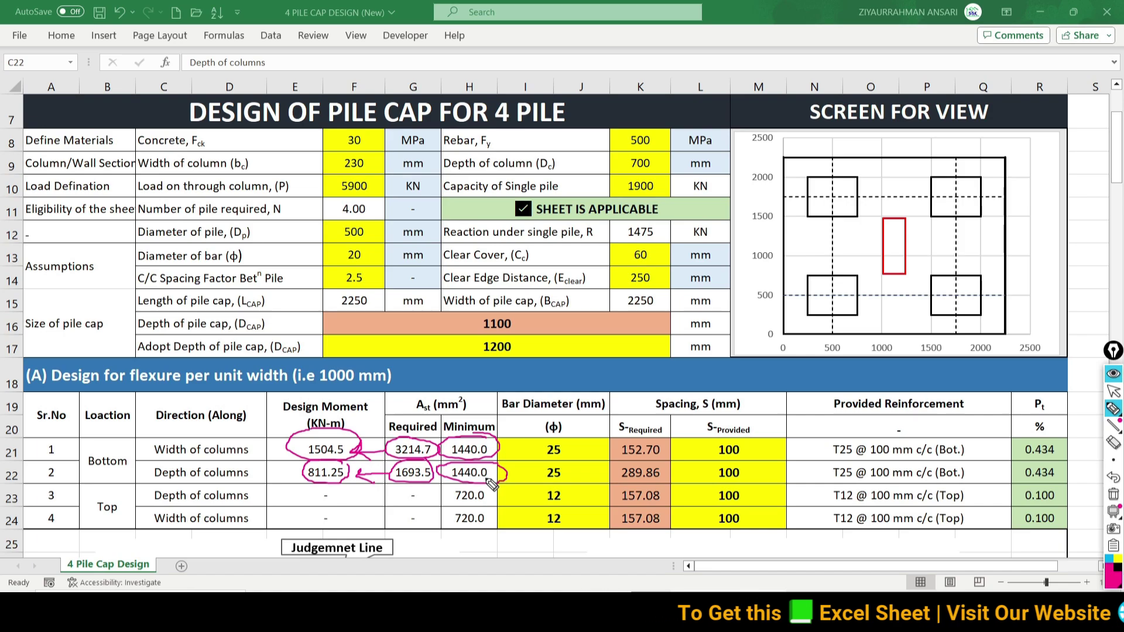
{"action": "left_click", "coordinate": [1110, 497]}
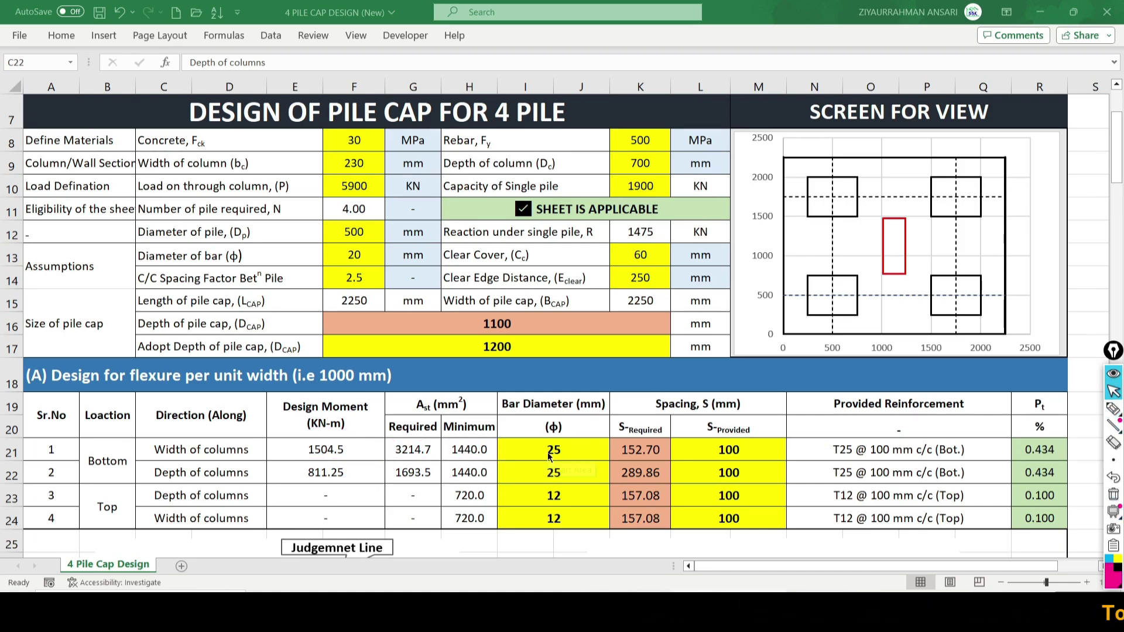
{"action": "left_click", "coordinate": [570, 446]}
{"action": "left_click", "coordinate": [617, 455]}
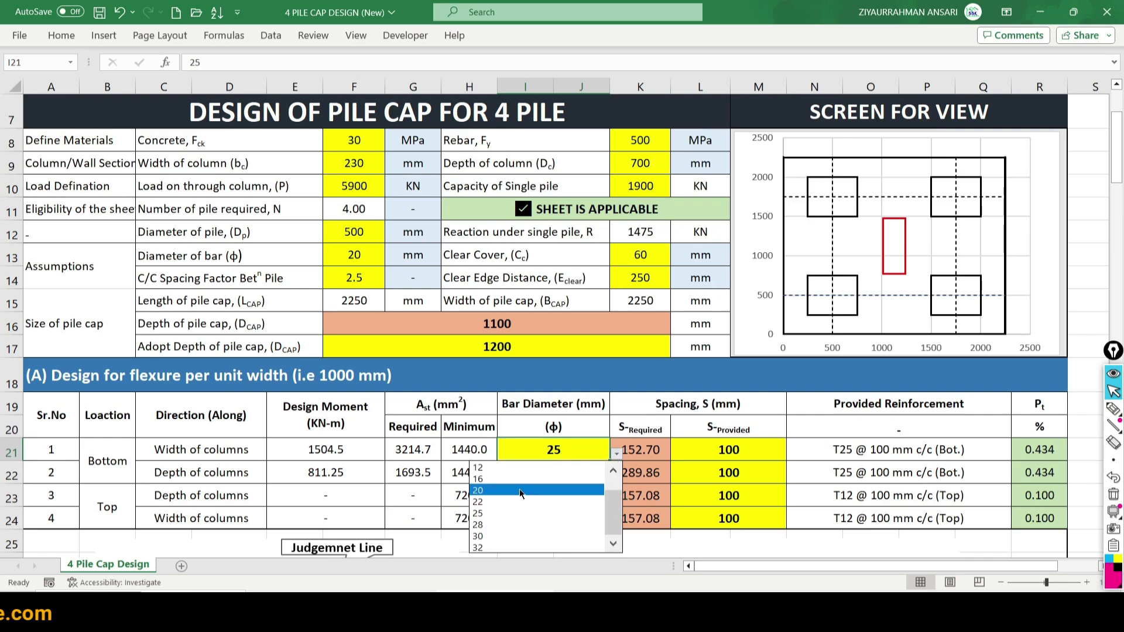
{"action": "left_click", "coordinate": [480, 523]}
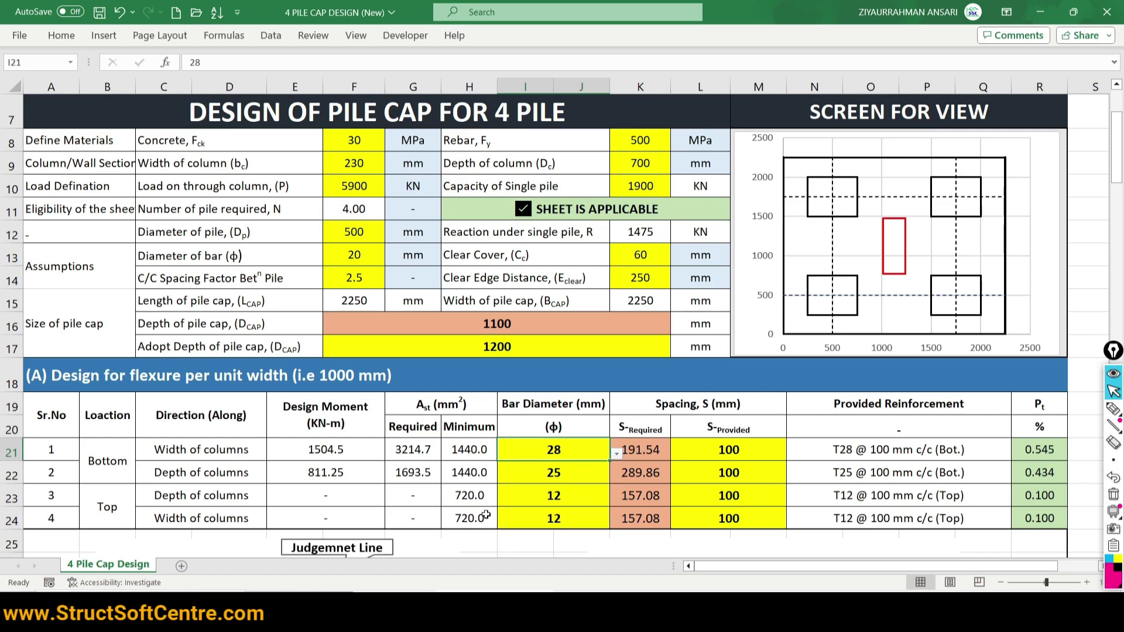
{"action": "left_click", "coordinate": [616, 455]}
{"action": "left_click", "coordinate": [486, 512]}
{"action": "left_click", "coordinate": [608, 479]}
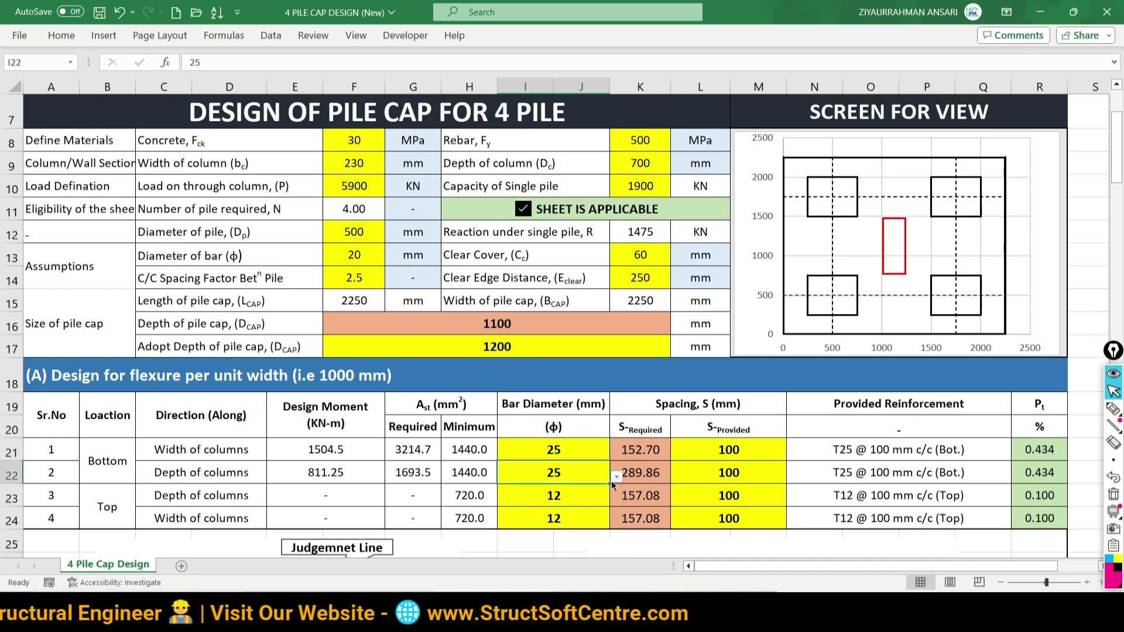
{"action": "left_click", "coordinate": [615, 477]}
{"action": "left_click", "coordinate": [484, 535]}
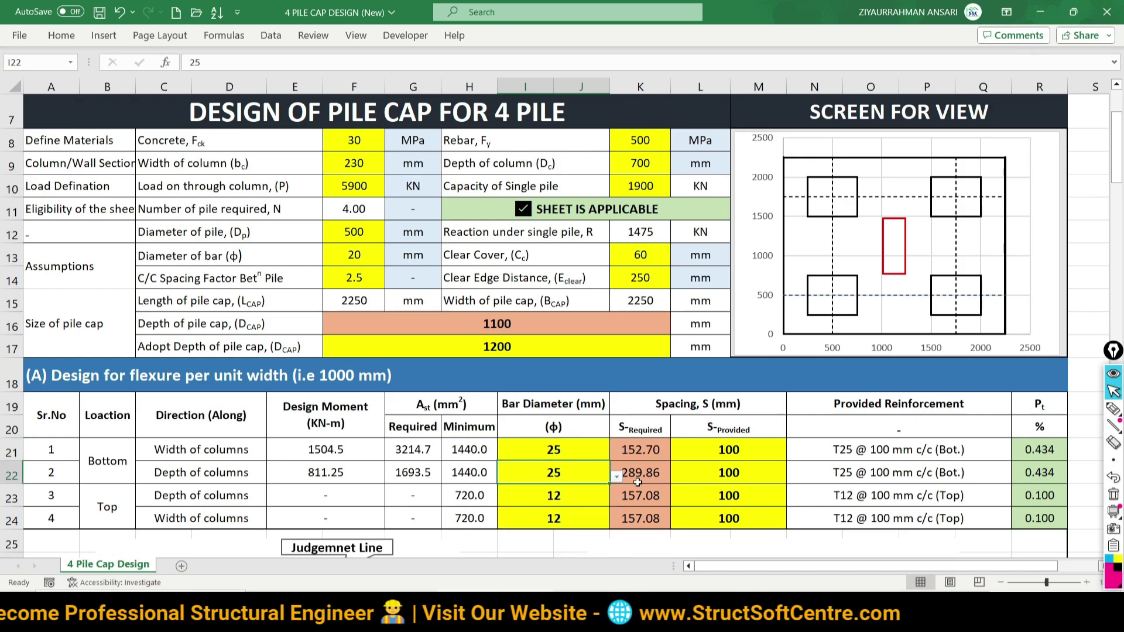
{"action": "left_click", "coordinate": [638, 451]}
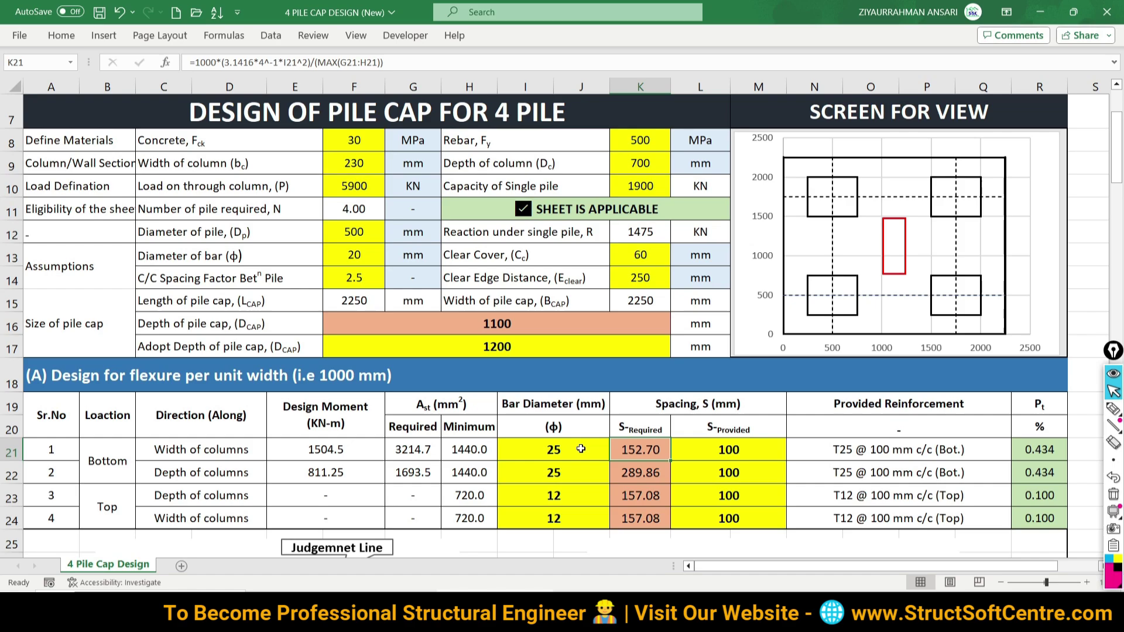
{"action": "left_click", "coordinate": [1113, 408]}
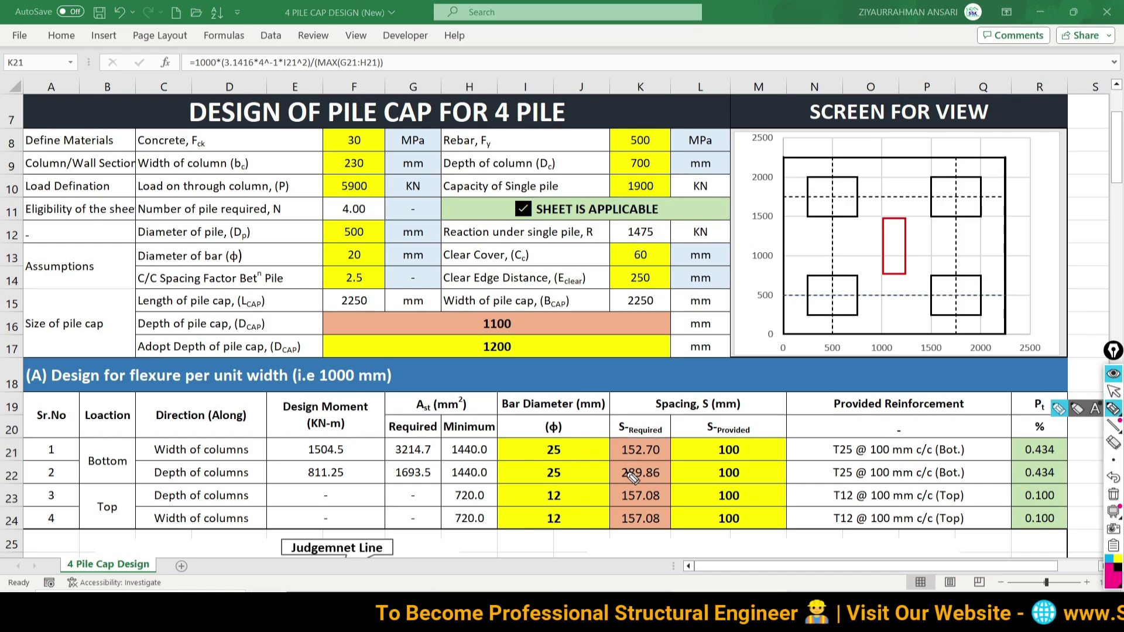
{"action": "left_click_drag", "start_coordinate": [789, 328], "coordinate": [1001, 328]}
{"action": "left_click_drag", "start_coordinate": [797, 306], "coordinate": [989, 307]}
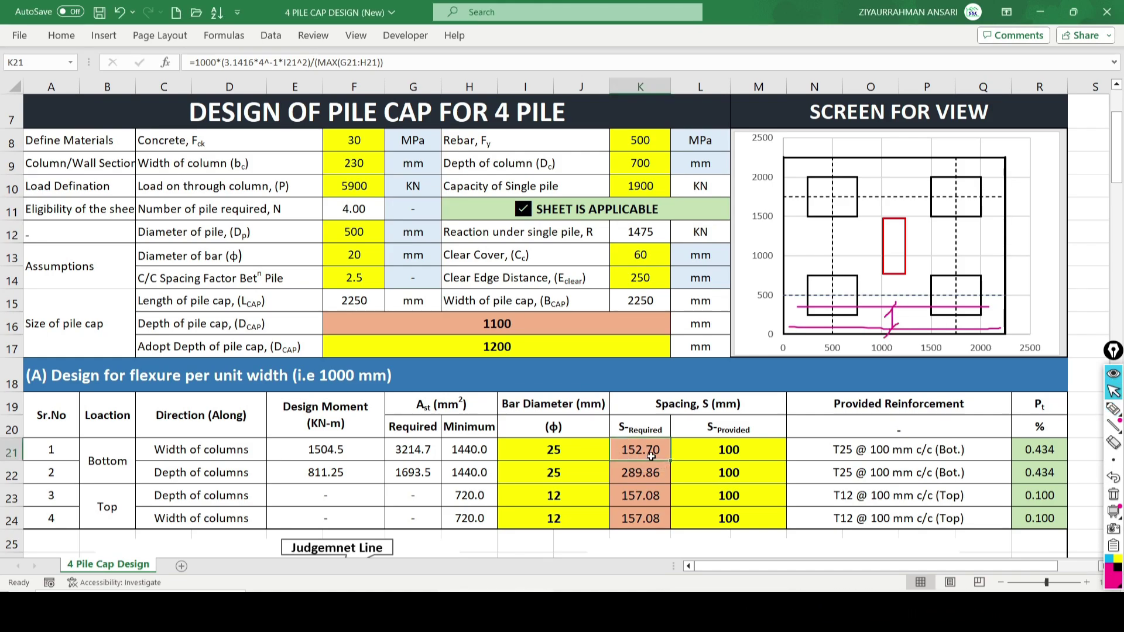
{"action": "left_click", "coordinate": [1115, 411]}
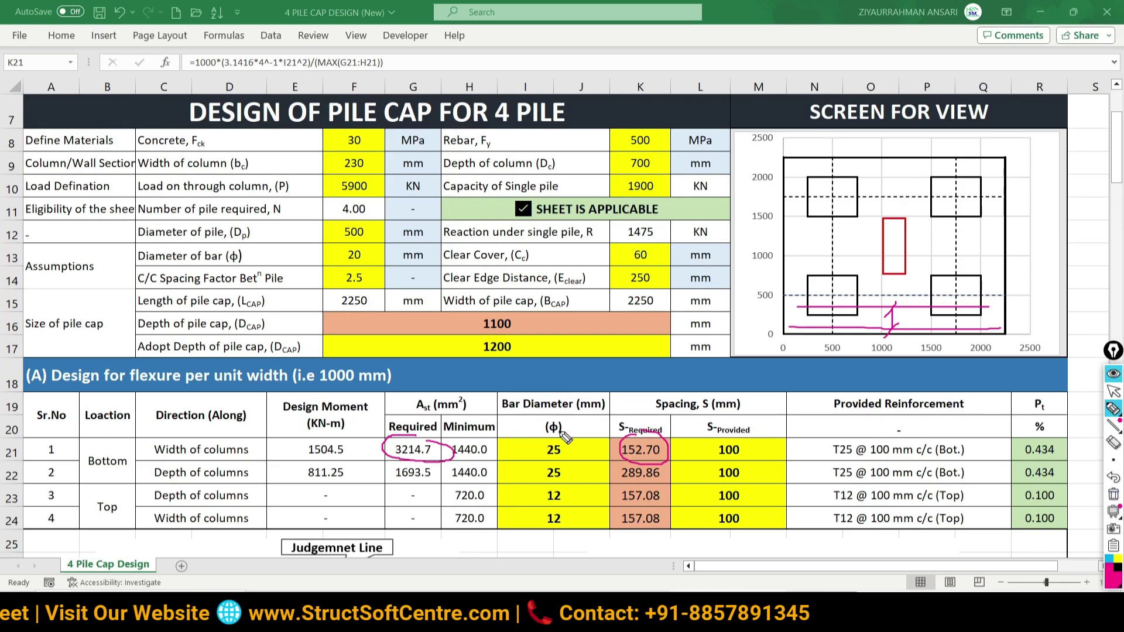
{"action": "left_click_drag", "start_coordinate": [545, 433], "coordinate": [553, 451]}
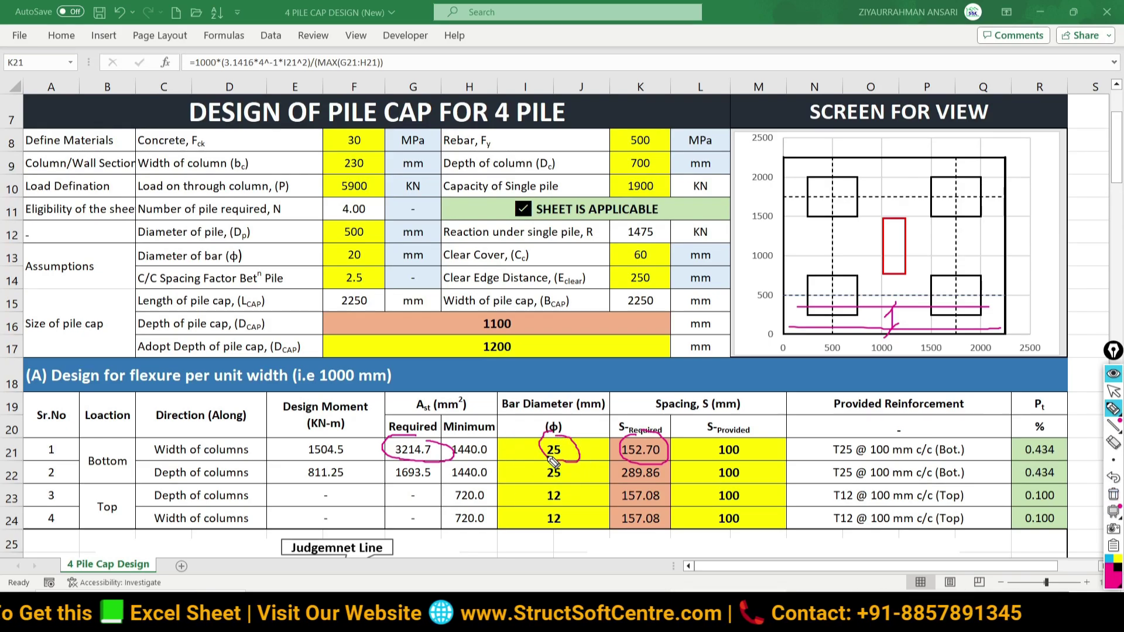
{"action": "key", "text": "Escape"}
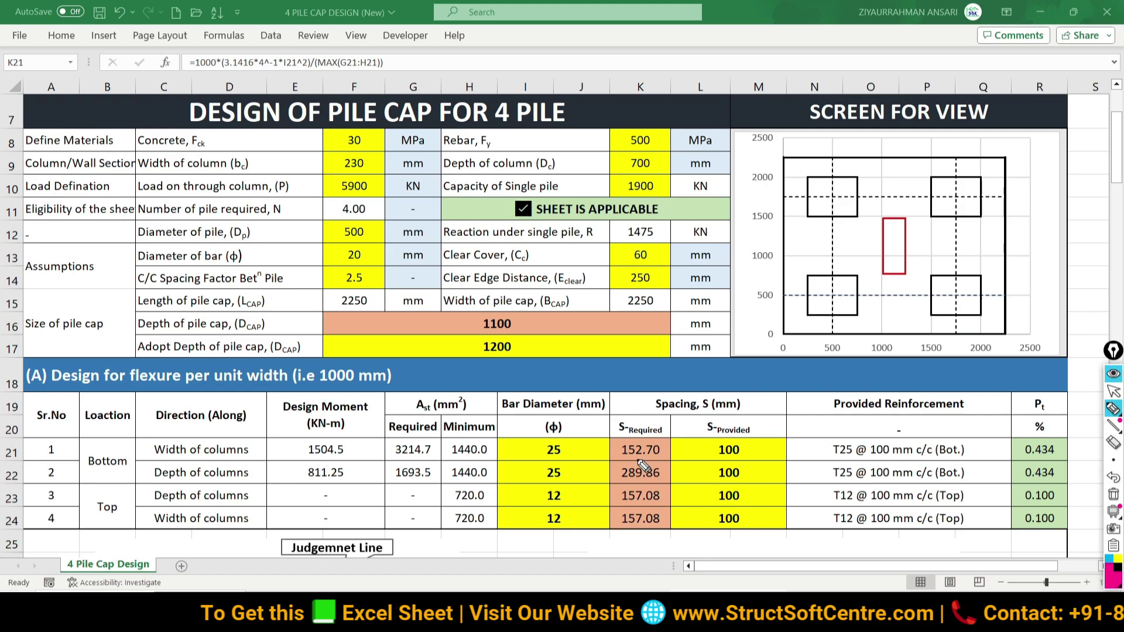
{"action": "scroll", "coordinate": [605, 412], "scroll_direction": "down", "scroll_amount": 1}
Step: Enter 175 mm provided spacing in L21 and mark the reinforcement table header
{"action": "scroll", "coordinate": [605, 412], "scroll_direction": "down", "scroll_amount": 1}
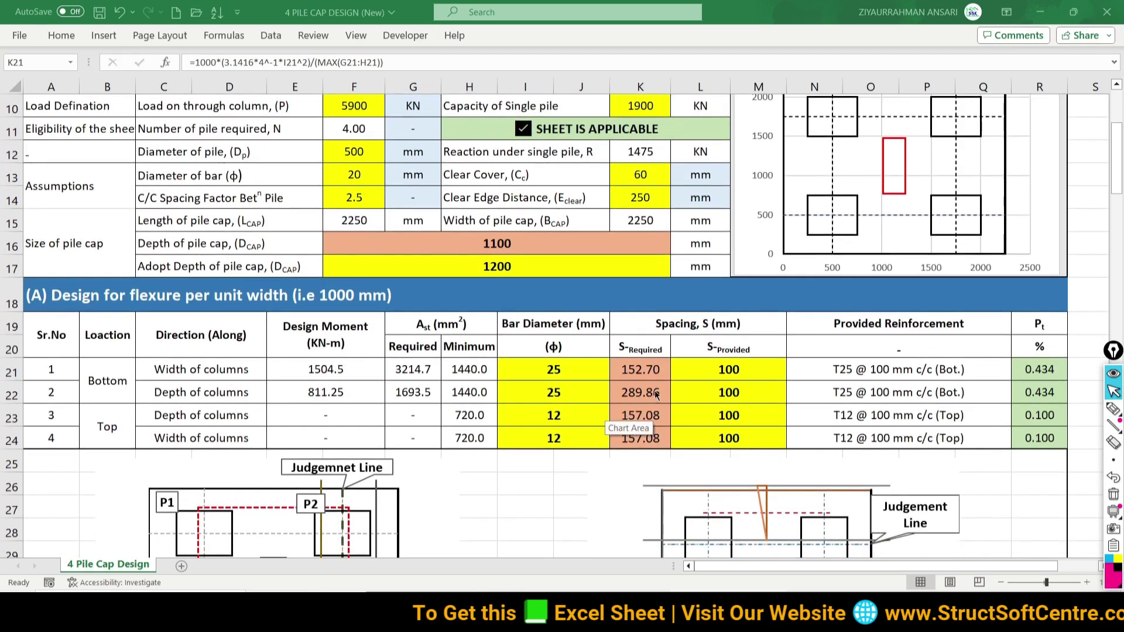
{"action": "scroll", "coordinate": [605, 413], "scroll_direction": "down", "scroll_amount": 1}
{"action": "left_click", "coordinate": [1114, 411]}
{"action": "type", "text": "175"}
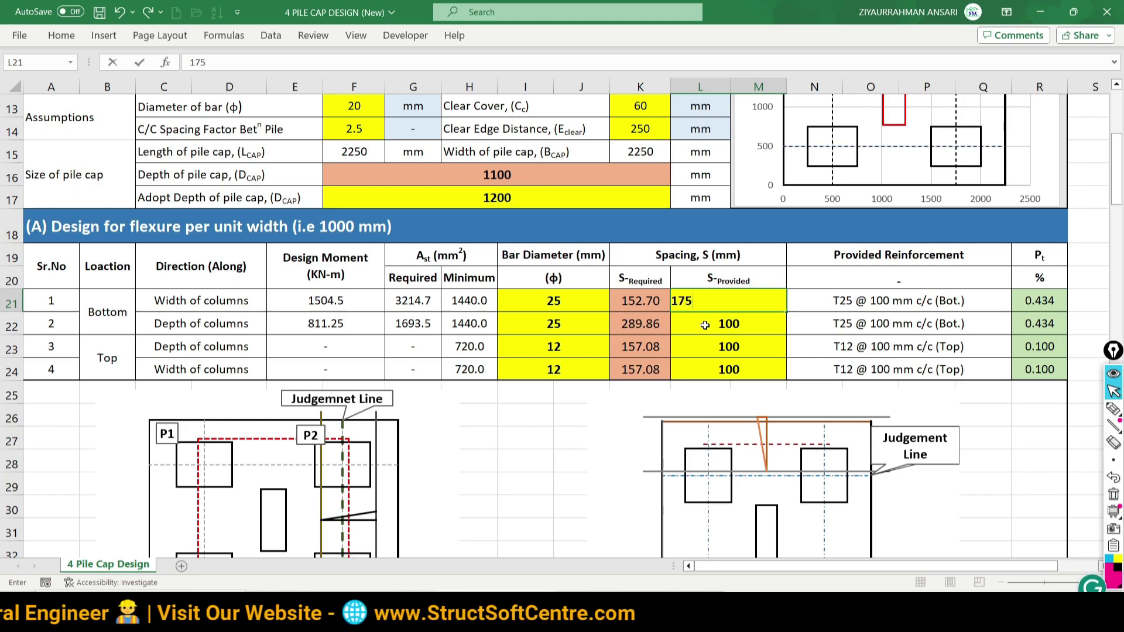
{"action": "key", "text": "Return"}
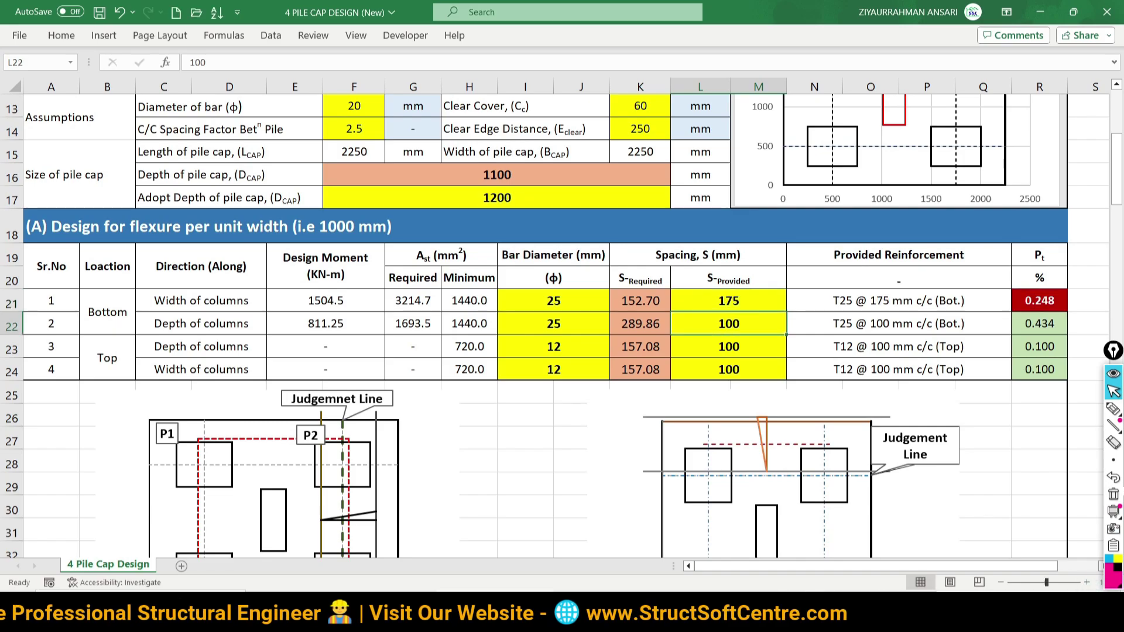
{"action": "left_click", "coordinate": [1114, 408]}
{"action": "mouse_move", "coordinate": [1045, 282]}
{"action": "left_mouse_down"}
{"action": "mouse_move", "coordinate": [1023, 283]}
{"action": "mouse_move", "coordinate": [1045, 286]}
{"action": "left_mouse_up"}
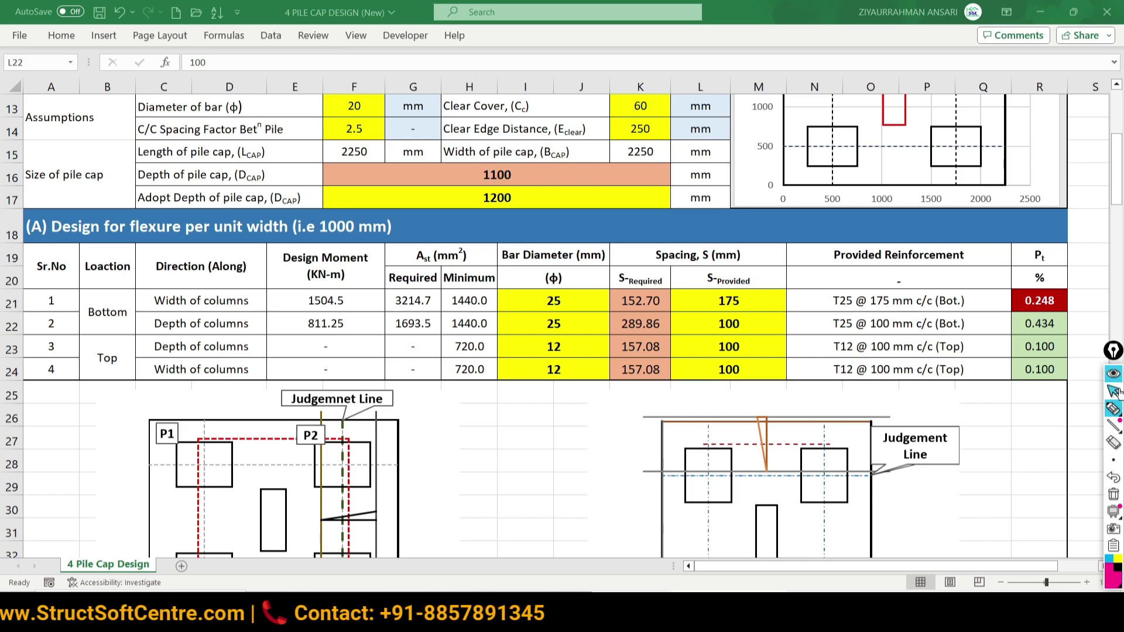
Step: Try 155 then 150 mm spacing in L21, checking the K21 and R21 formulas
{"action": "scroll", "coordinate": [878, 264], "scroll_direction": "down", "scroll_amount": 1}
{"action": "left_click", "coordinate": [725, 231]}
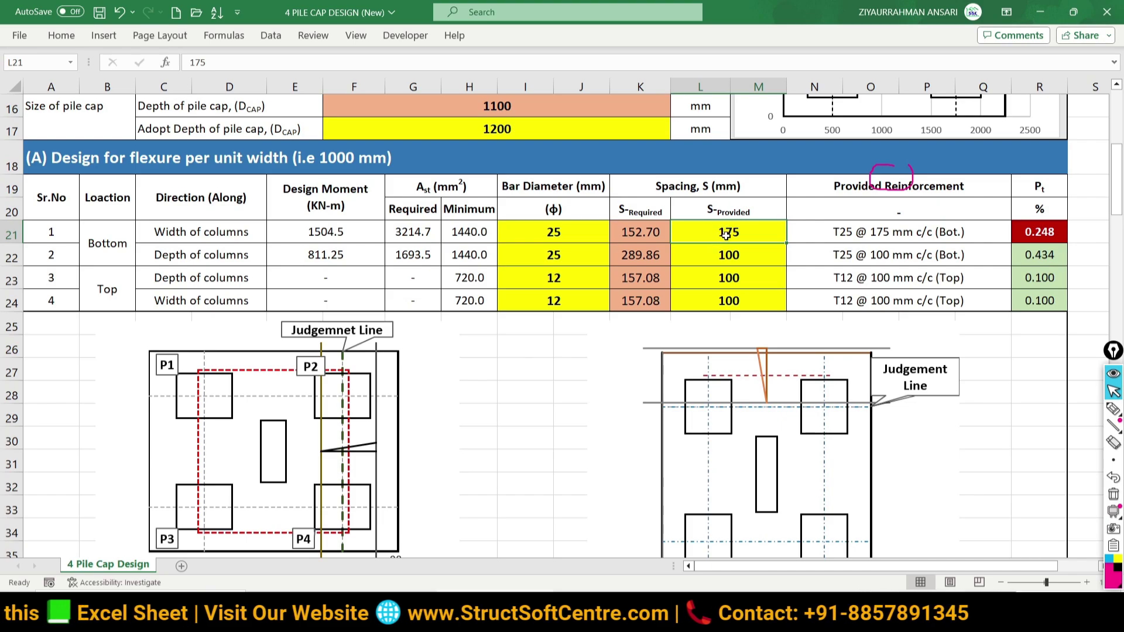
{"action": "type", "text": "155"}
{"action": "key", "text": "Return"}
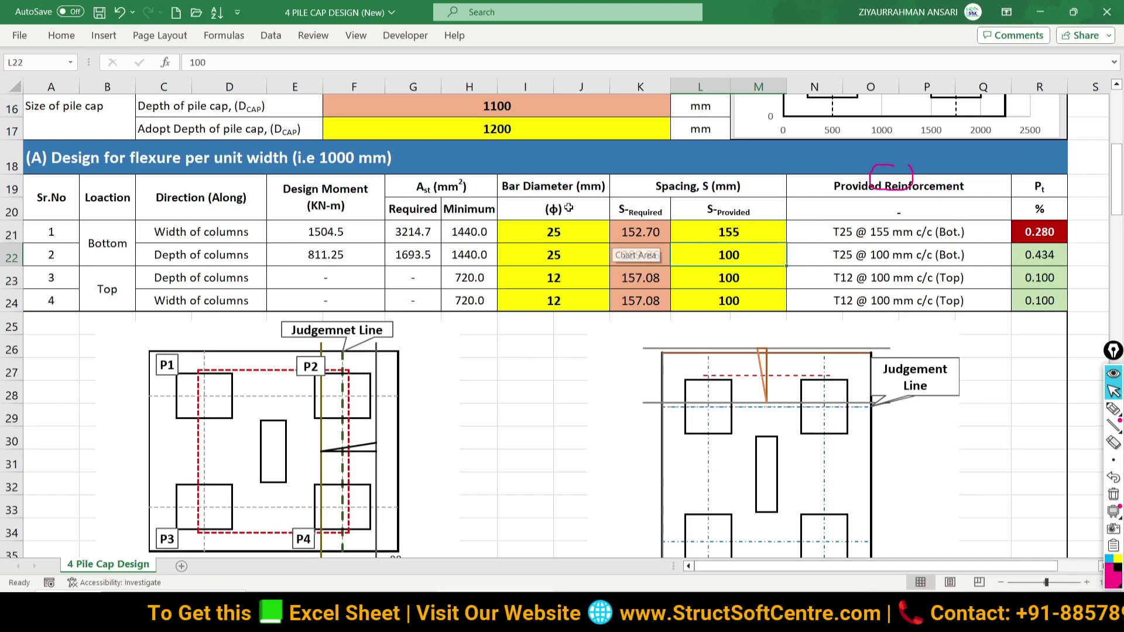
{"action": "left_click", "coordinate": [641, 231]}
{"action": "left_click", "coordinate": [726, 232]}
{"action": "left_click", "coordinate": [1040, 232]}
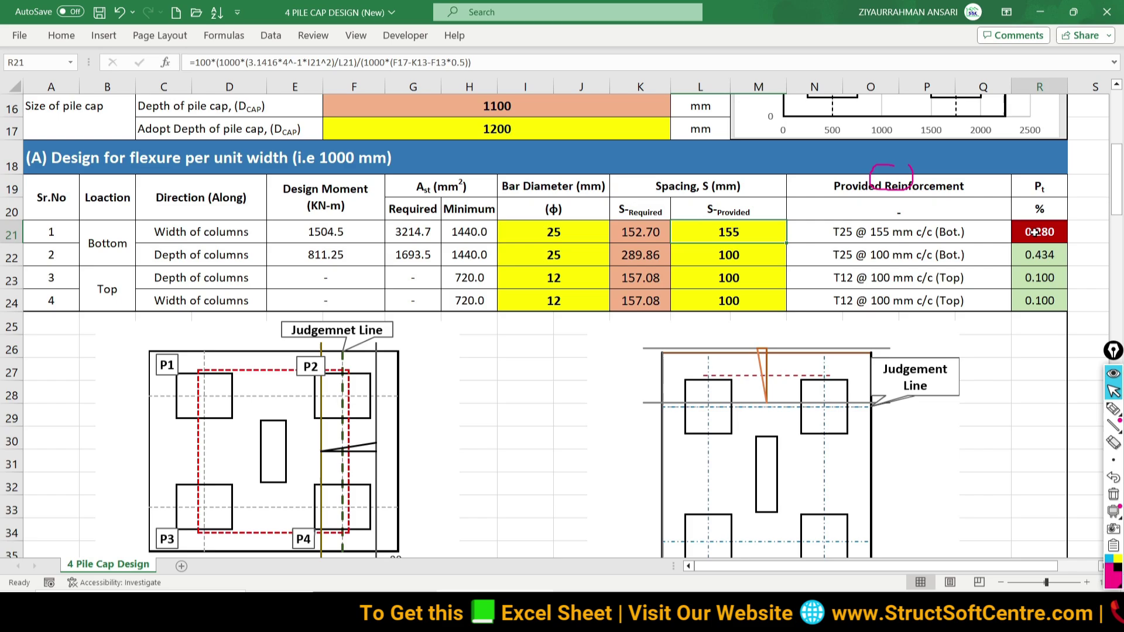
{"action": "left_click", "coordinate": [729, 231]}
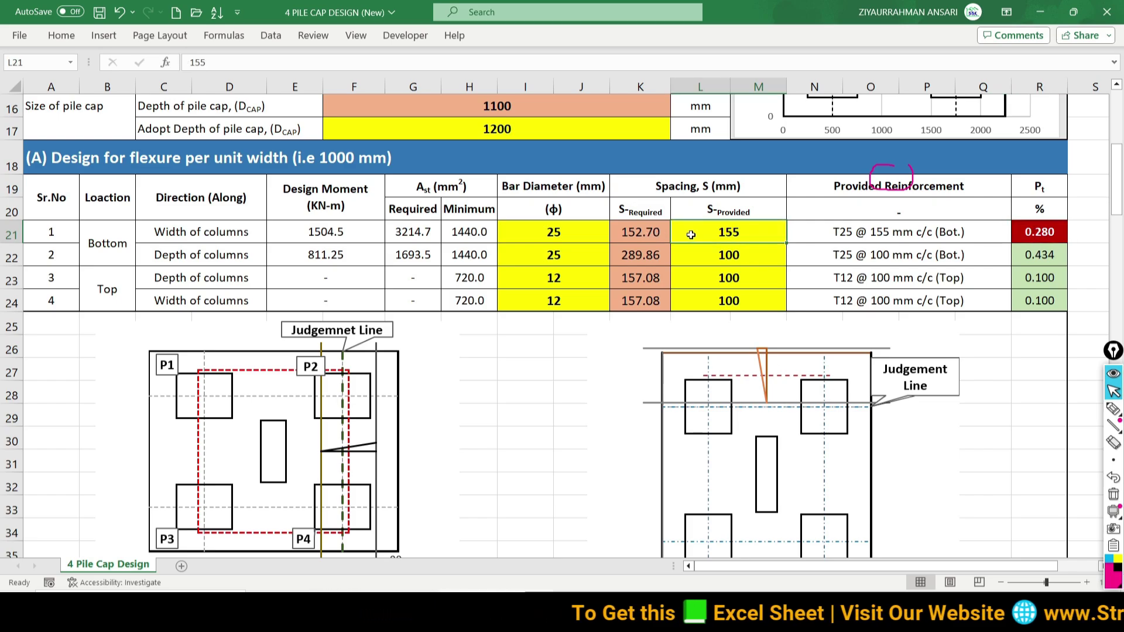
{"action": "type", "text": "1"}
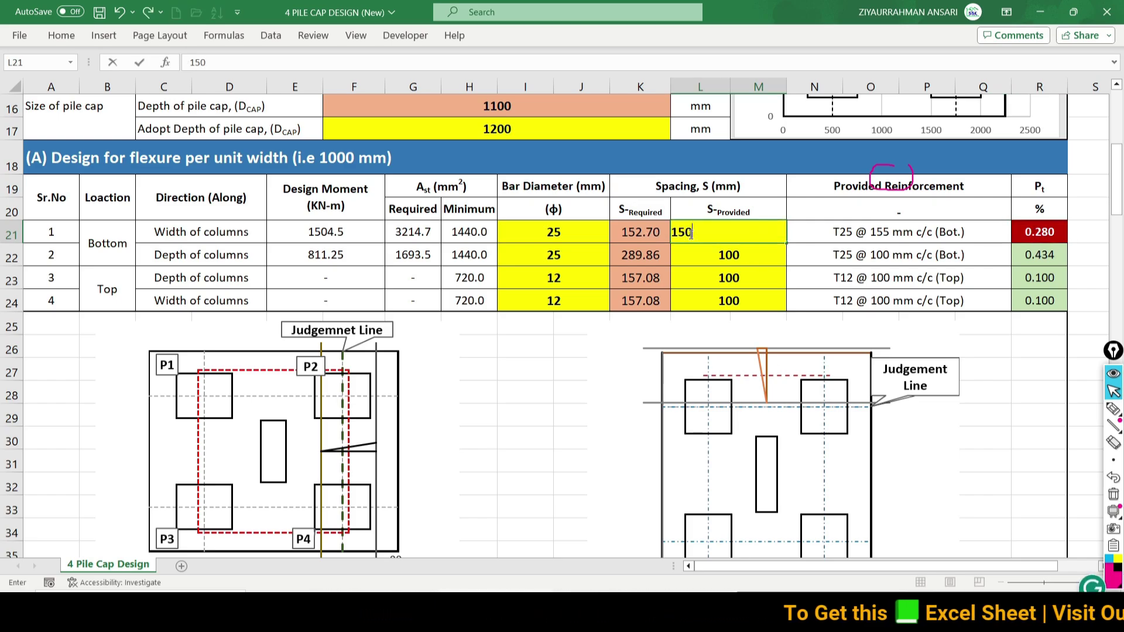
{"action": "key", "text": "Return"}
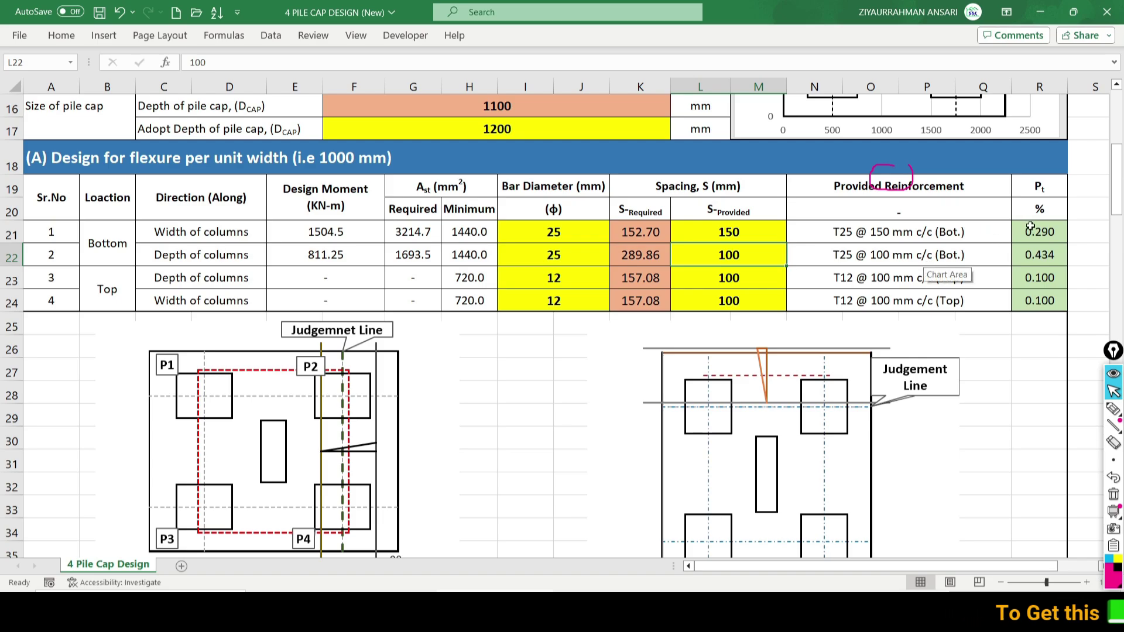
Step: Set L21 spacing to 125 mm and circle the 0.348 steel percentage
{"action": "left_click", "coordinate": [1031, 228]}
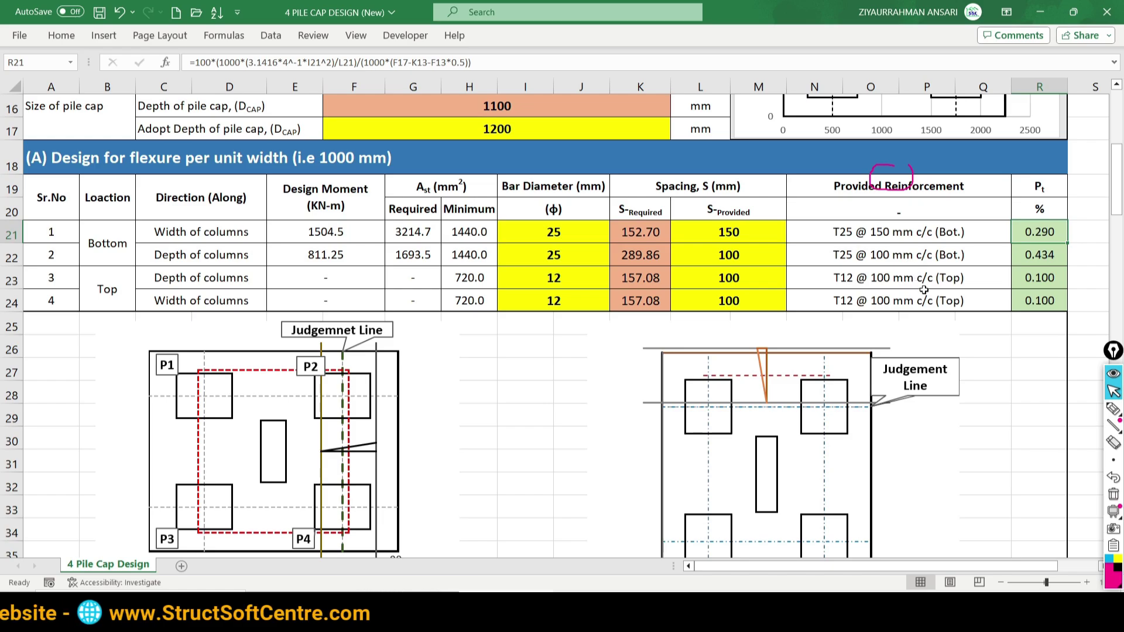
{"action": "left_click", "coordinate": [739, 236]}
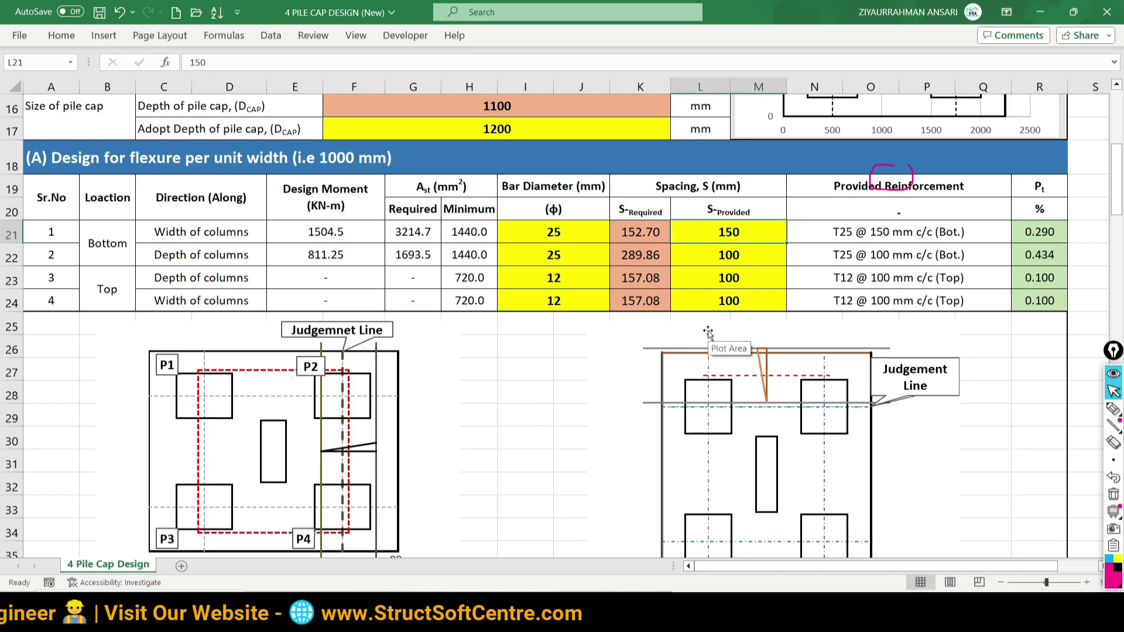
{"action": "type", "text": "125"}
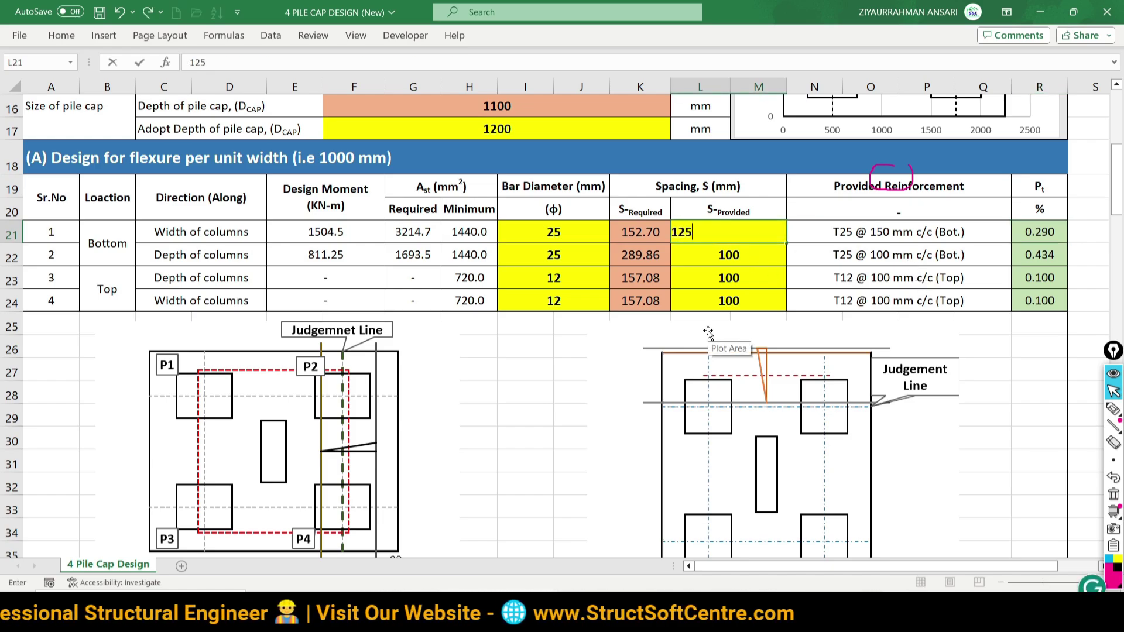
{"action": "key", "text": "Return"}
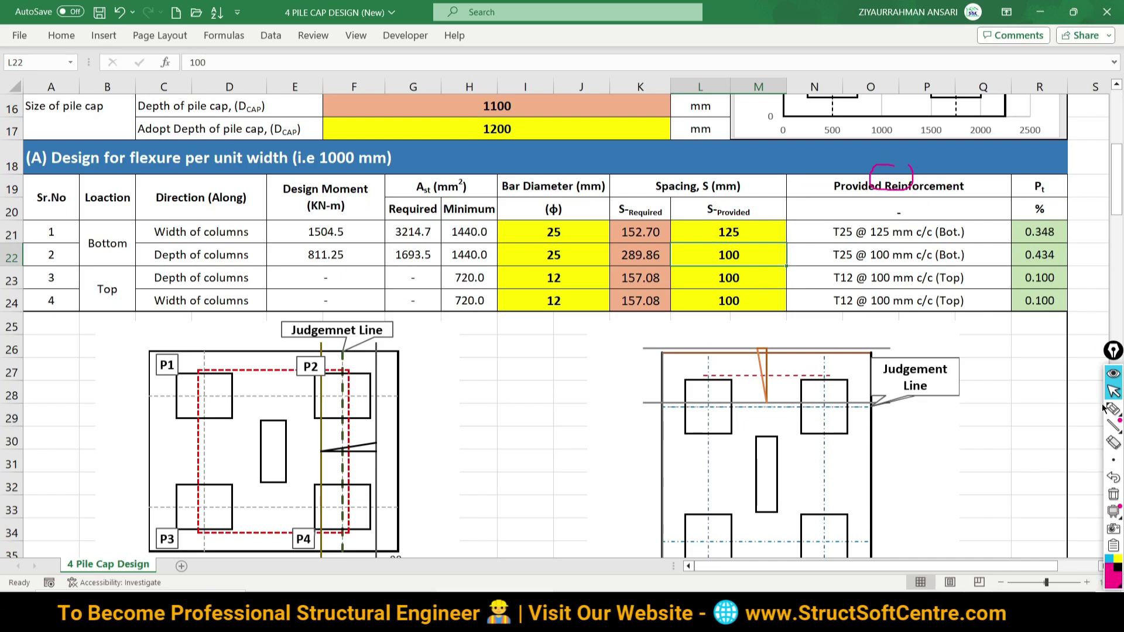
{"action": "left_click", "coordinate": [1112, 404]}
{"action": "left_click", "coordinate": [1058, 408]}
{"action": "mouse_move", "coordinate": [1045, 221]}
{"action": "left_mouse_down"}
{"action": "mouse_move", "coordinate": [1021, 240]}
{"action": "mouse_move", "coordinate": [1058, 217]}
{"action": "left_mouse_up"}
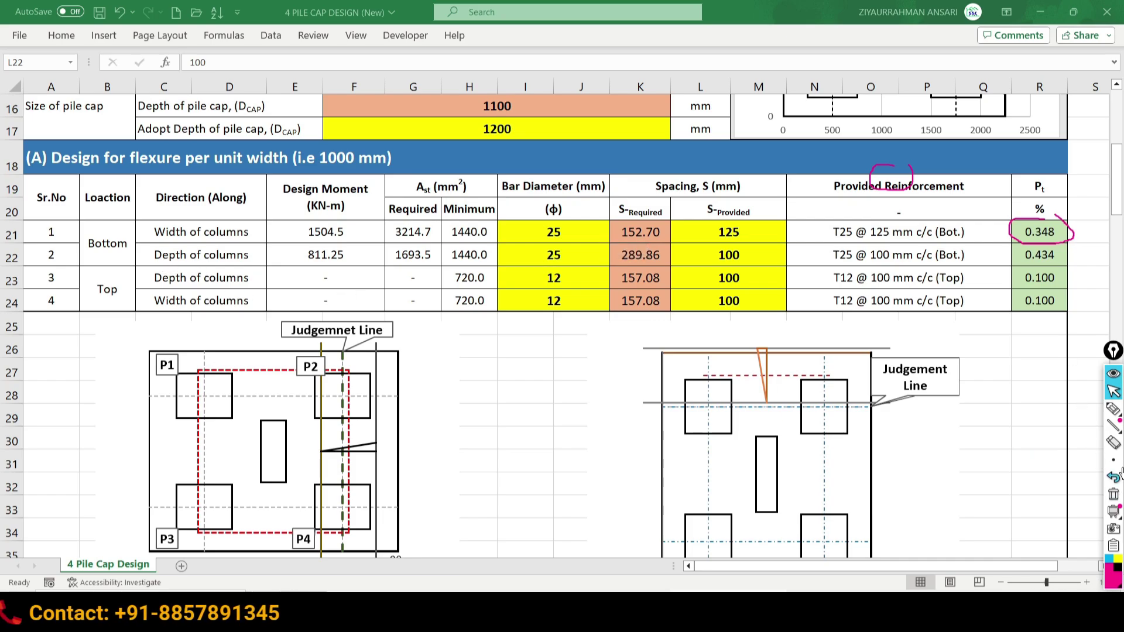
Step: Circle row 22's required steel 1693.5, minimum 1440.0, 25 mm bar and 289.86 spacing
{"action": "left_click", "coordinate": [1113, 409]}
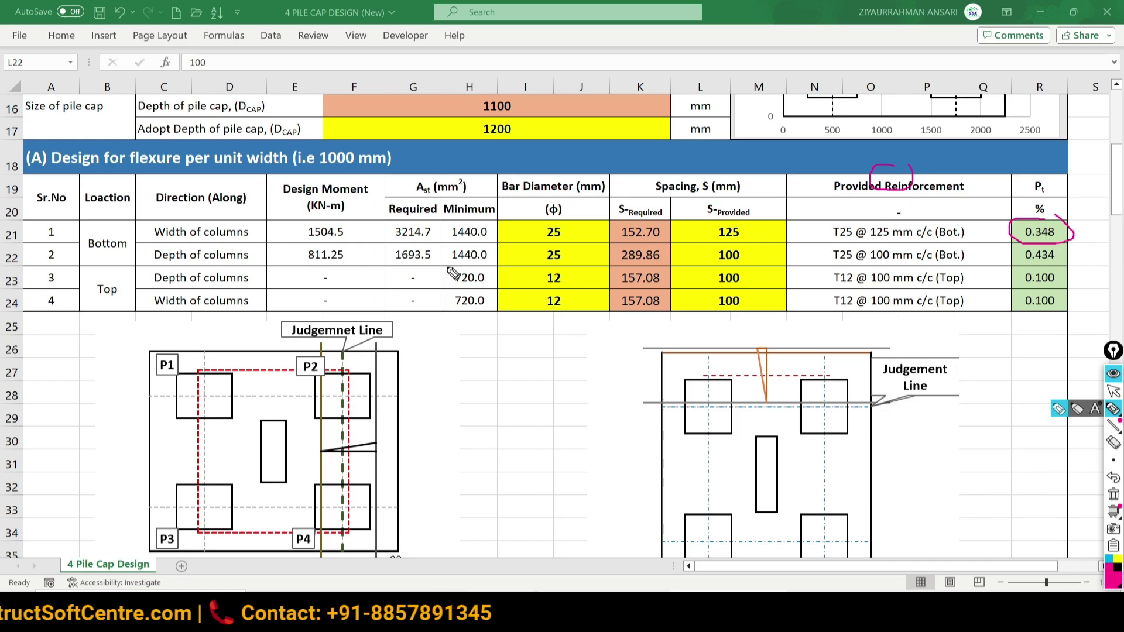
{"action": "left_click_drag", "start_coordinate": [432, 246], "coordinate": [436, 253]}
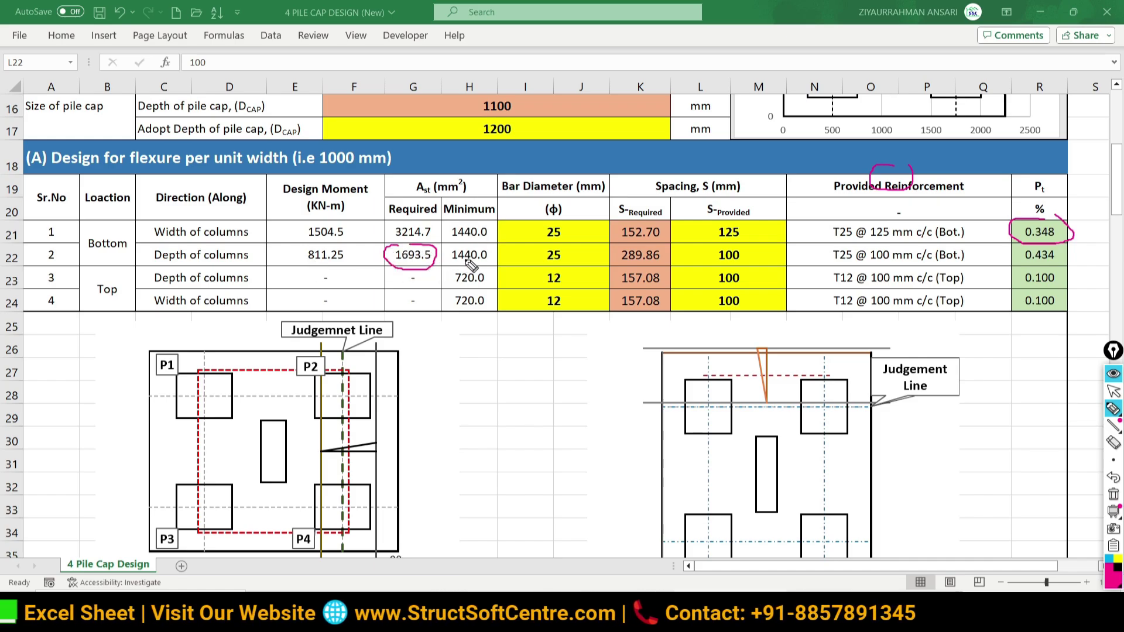
{"action": "left_click_drag", "start_coordinate": [484, 246], "coordinate": [492, 260]}
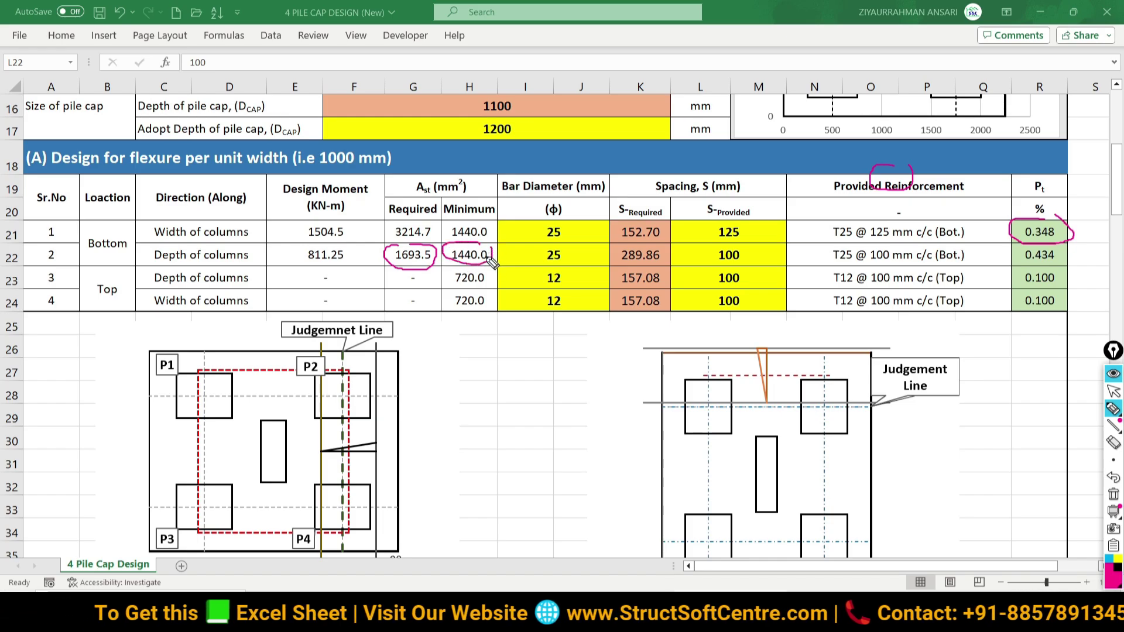
{"action": "mouse_move", "coordinate": [571, 252]}
{"action": "left_mouse_down"}
{"action": "mouse_move", "coordinate": [571, 262]}
{"action": "mouse_move", "coordinate": [563, 247]}
{"action": "left_mouse_up"}
{"action": "mouse_move", "coordinate": [662, 248]}
{"action": "left_mouse_down"}
{"action": "mouse_move", "coordinate": [619, 256]}
{"action": "mouse_move", "coordinate": [668, 249]}
{"action": "left_mouse_up"}
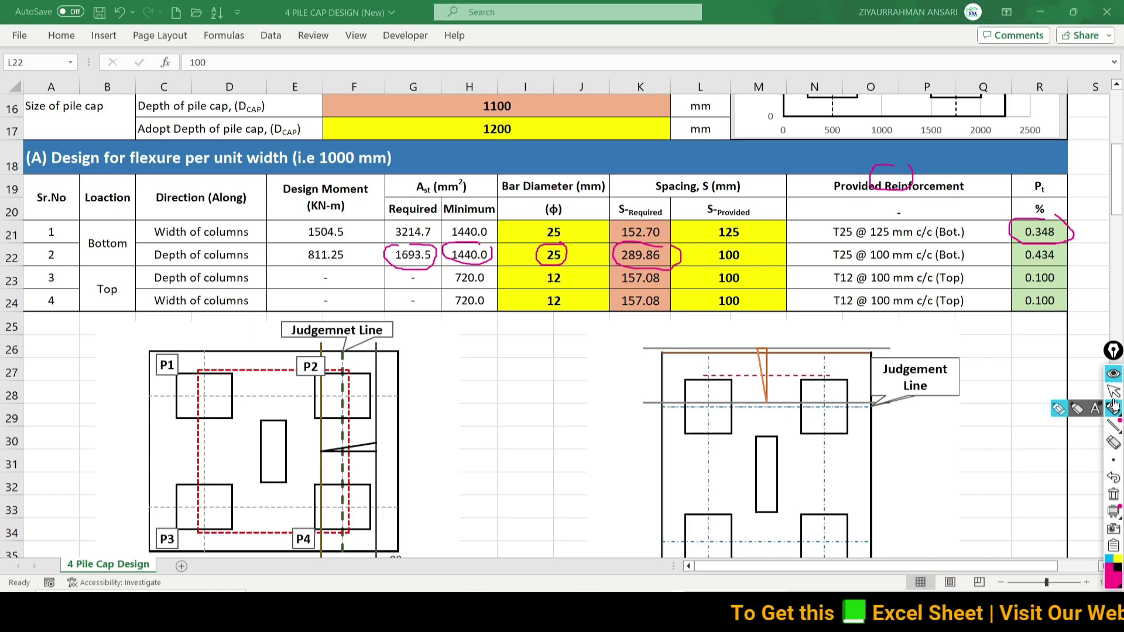
Step: Enter 290 then 275 mm spacing in L22 and erase the pink circles
{"action": "left_click", "coordinate": [712, 255]}
{"action": "type", "text": "290"}
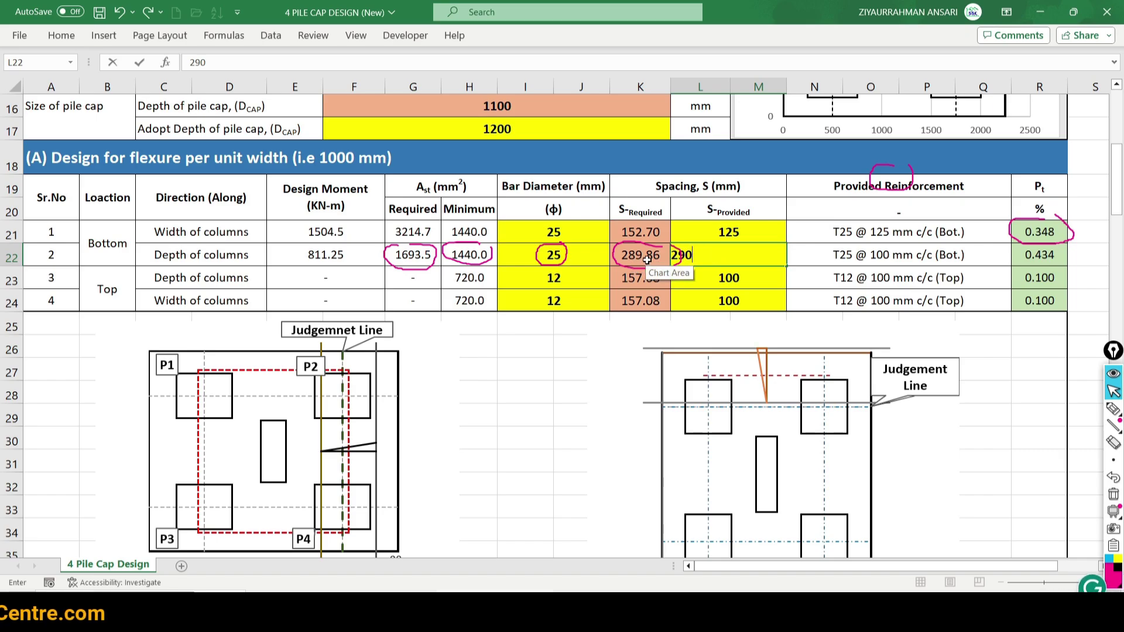
{"action": "key", "text": "Return"}
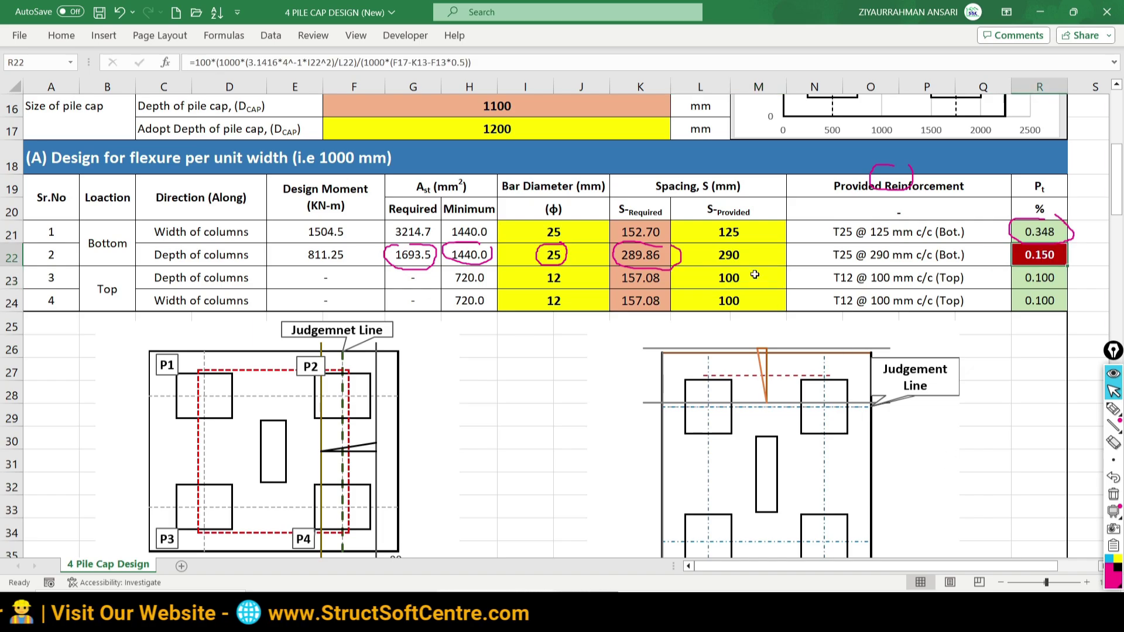
{"action": "left_click", "coordinate": [739, 260]}
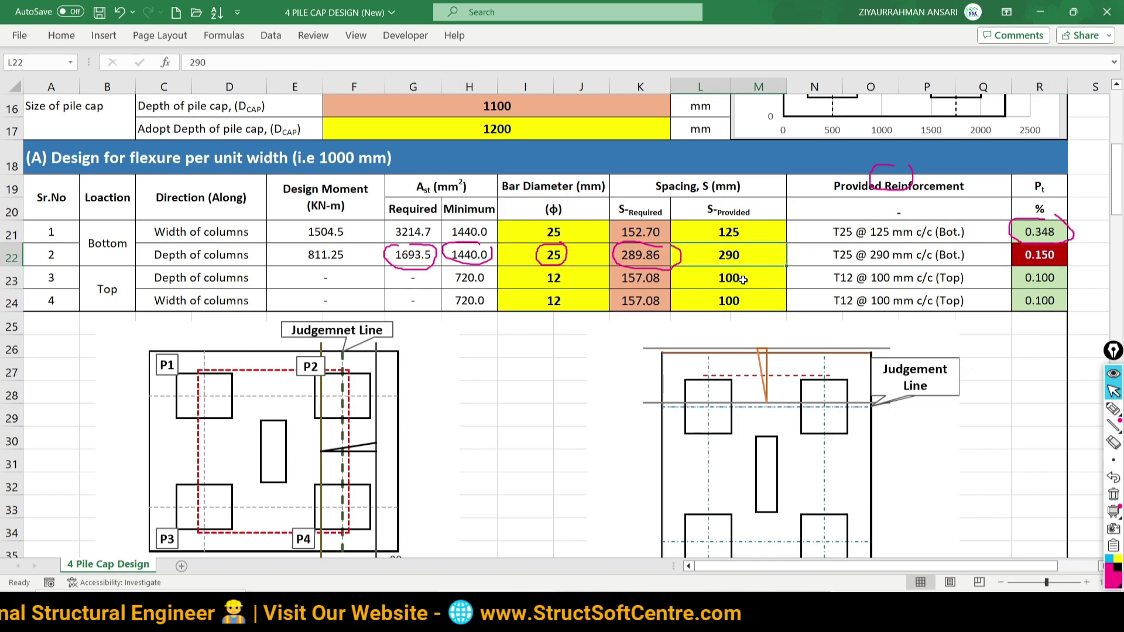
{"action": "type", "text": "275"}
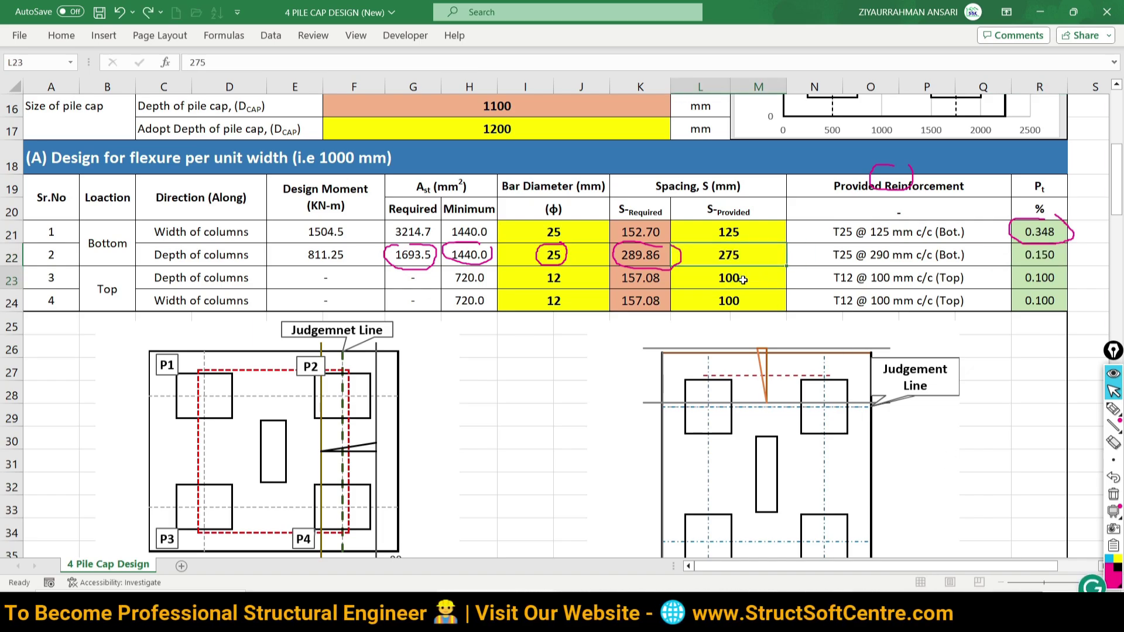
{"action": "key", "text": "Return"}
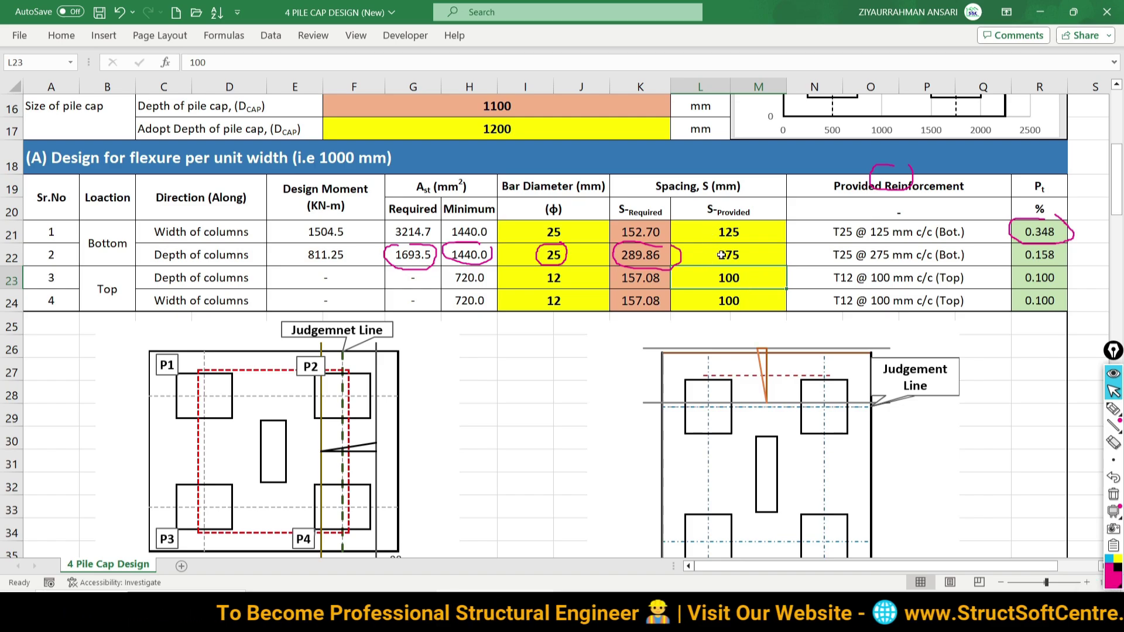
{"action": "left_click", "coordinate": [1114, 494]}
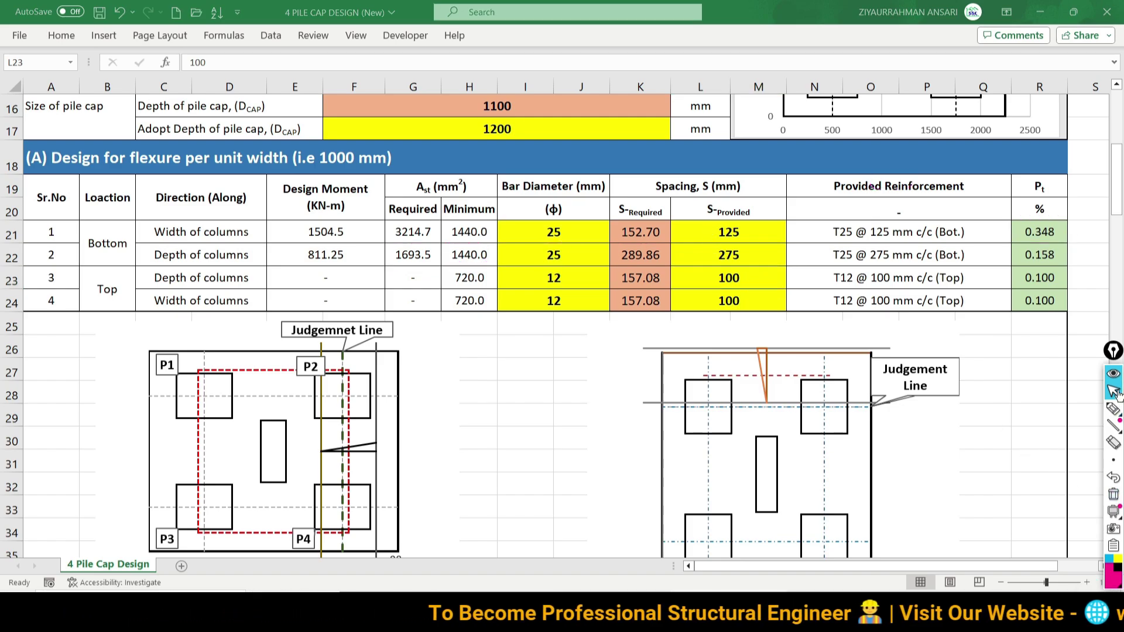
{"action": "left_click", "coordinate": [1058, 408]}
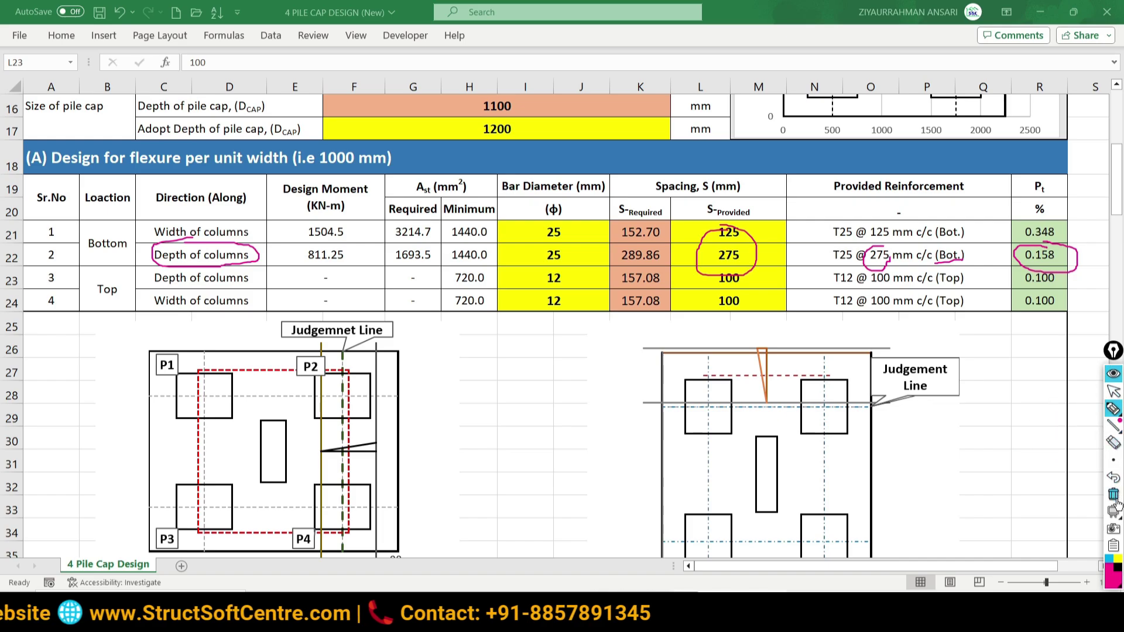
{"action": "left_click", "coordinate": [1114, 374]}
{"action": "left_click", "coordinate": [1114, 391]}
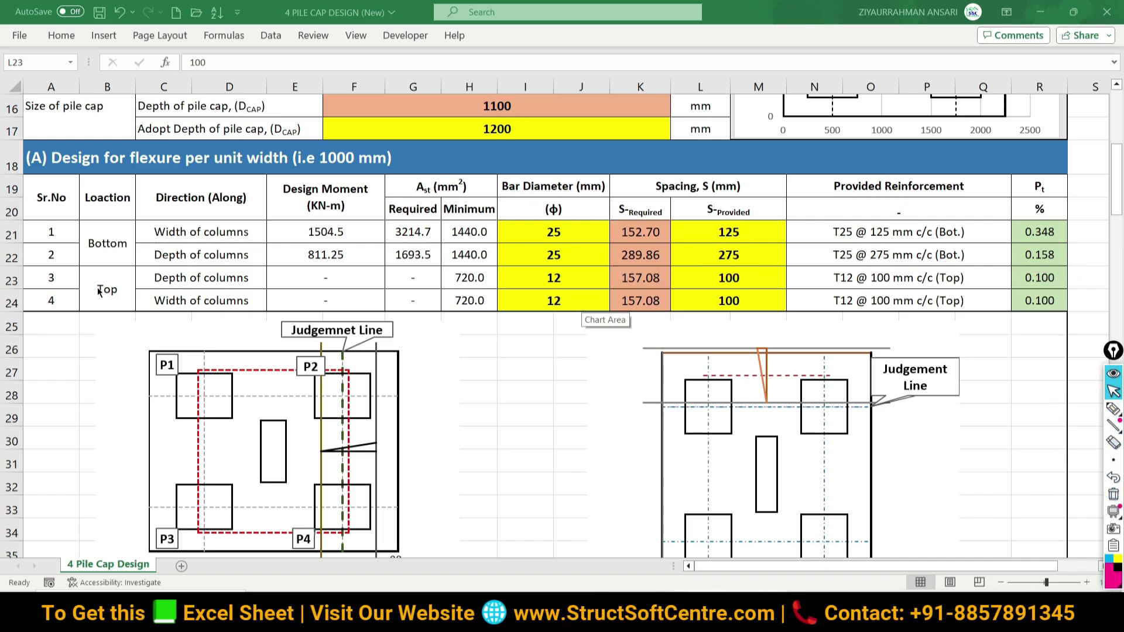
{"action": "left_click", "coordinate": [176, 280]}
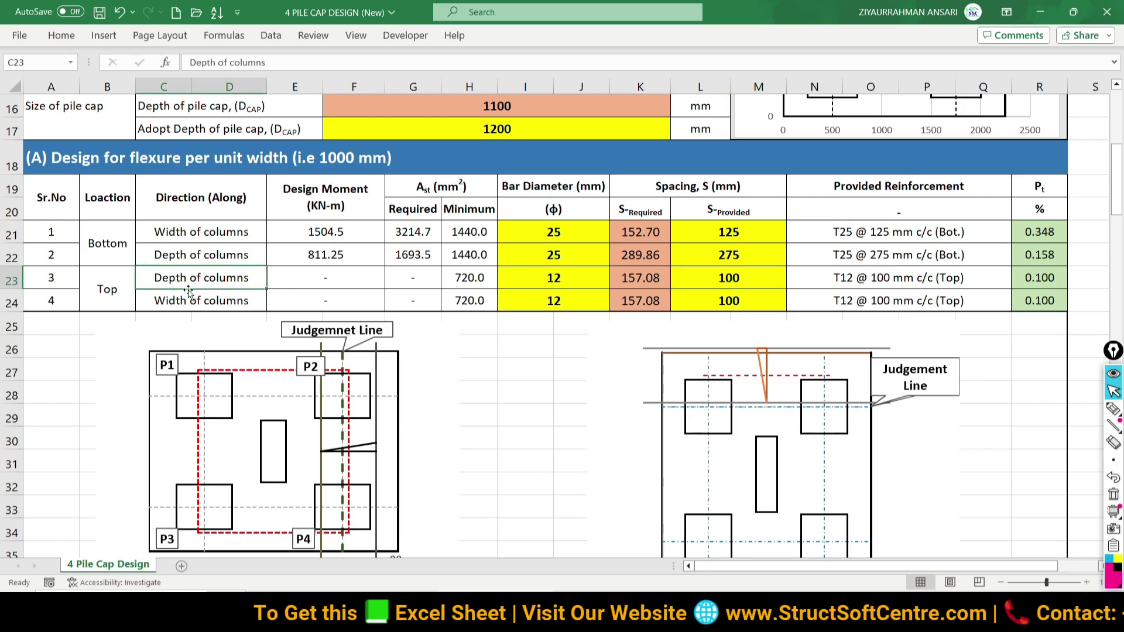
{"action": "left_click", "coordinate": [177, 304]}
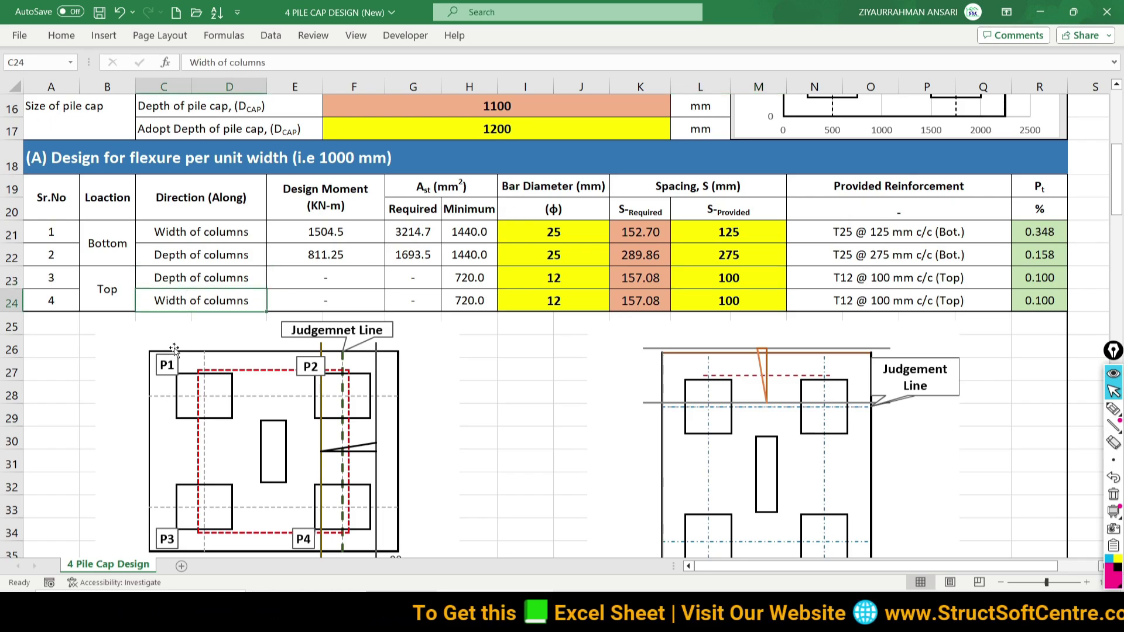
{"action": "left_click", "coordinate": [468, 301]}
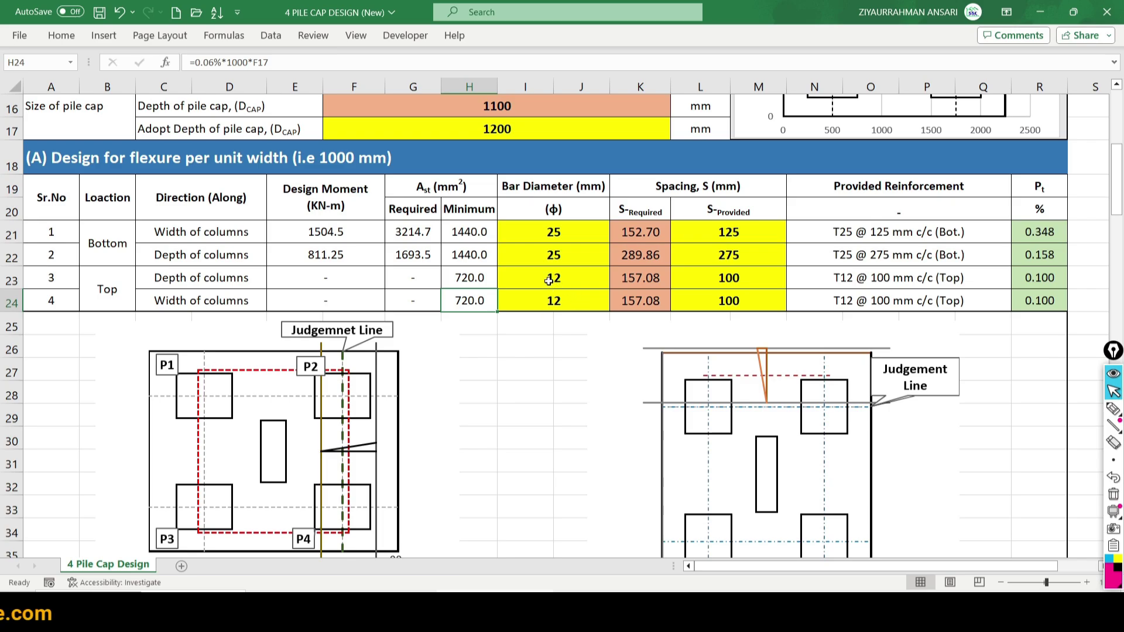
Step: Confirm the 12 mm bar diameter for both top reinforcement rows 23 and 24
{"action": "left_click", "coordinate": [618, 282]}
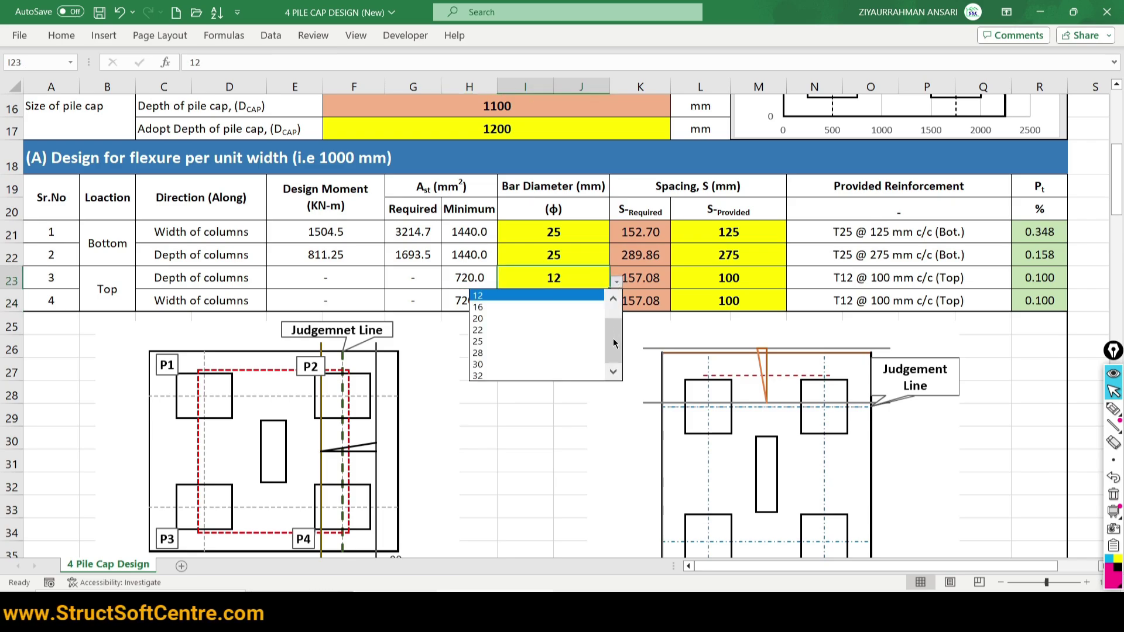
{"action": "left_click", "coordinate": [577, 300]}
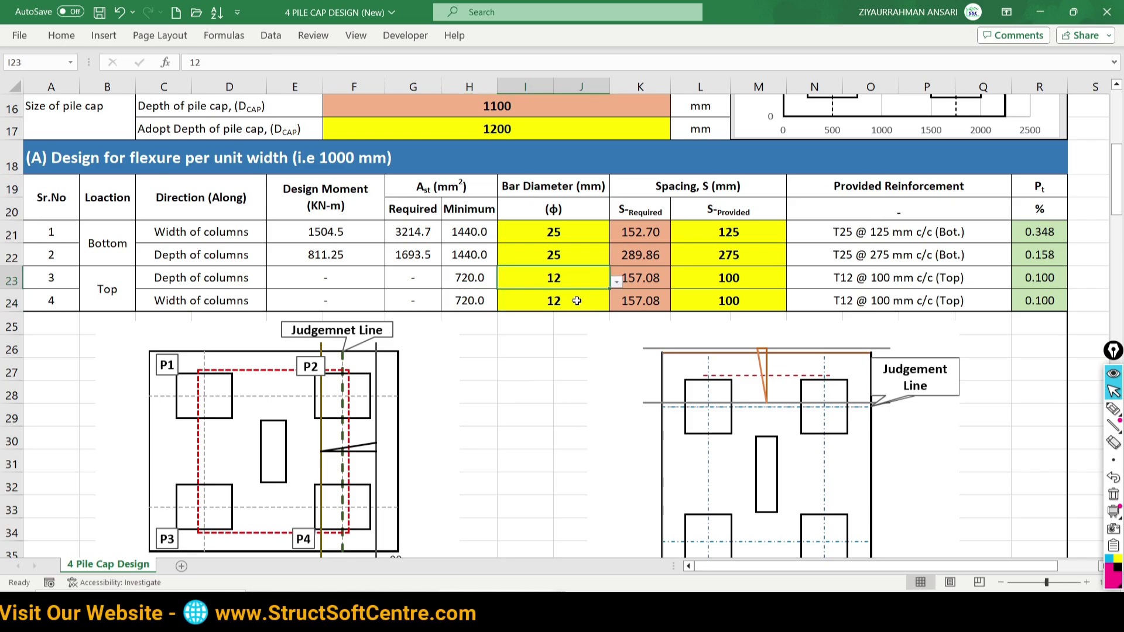
{"action": "left_click", "coordinate": [616, 305]}
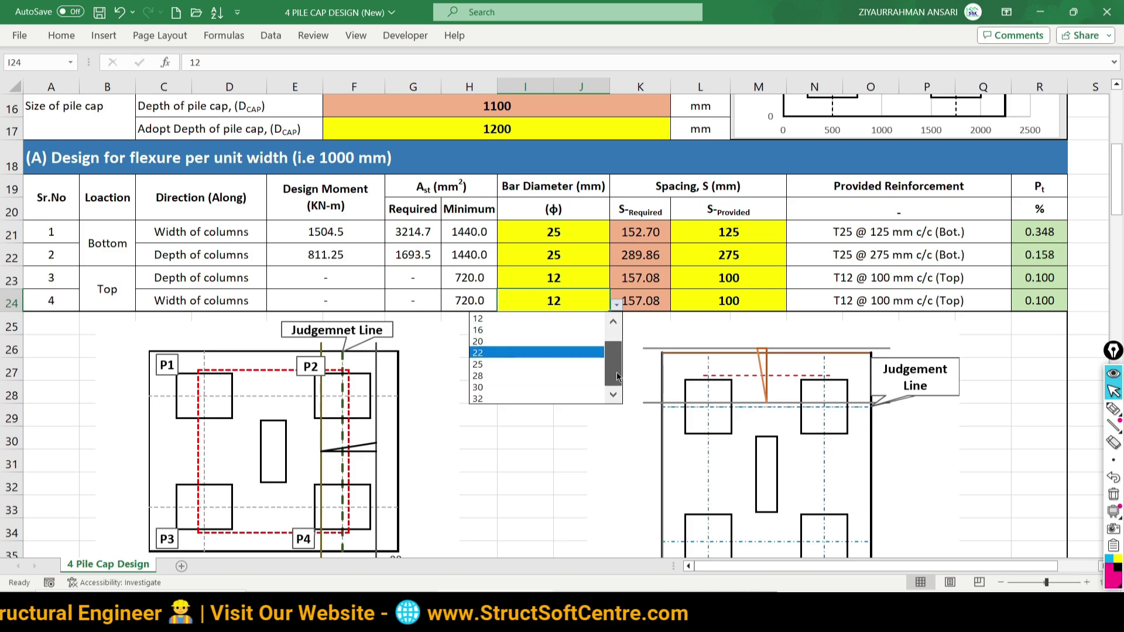
{"action": "left_click", "coordinate": [634, 287]}
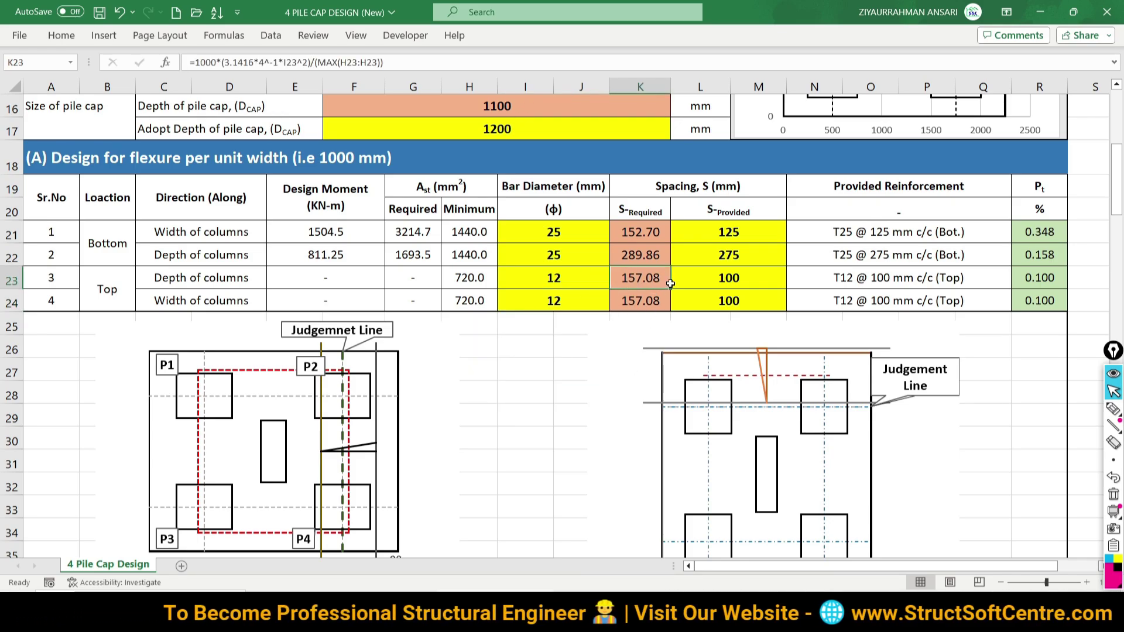
Step: Enter 150 mm provided spacing in L23 and L24 for T12 @ 150 c/c
{"action": "left_click", "coordinate": [716, 272]}
{"action": "type", "text": "150"}
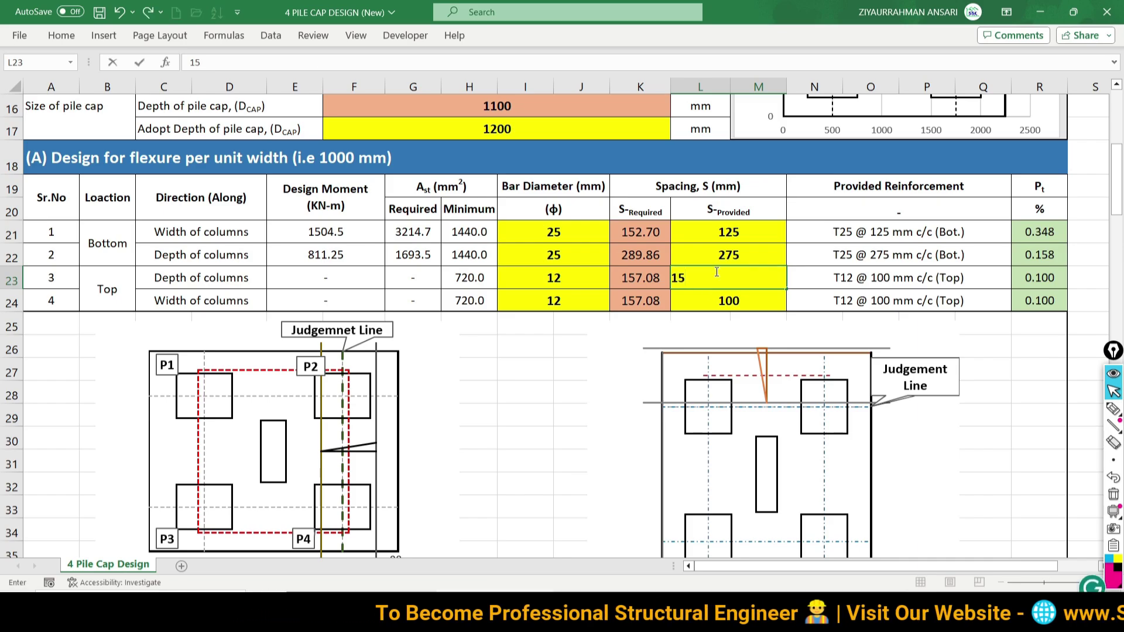
{"action": "key", "text": "Return"}
{"action": "type", "text": "16"}
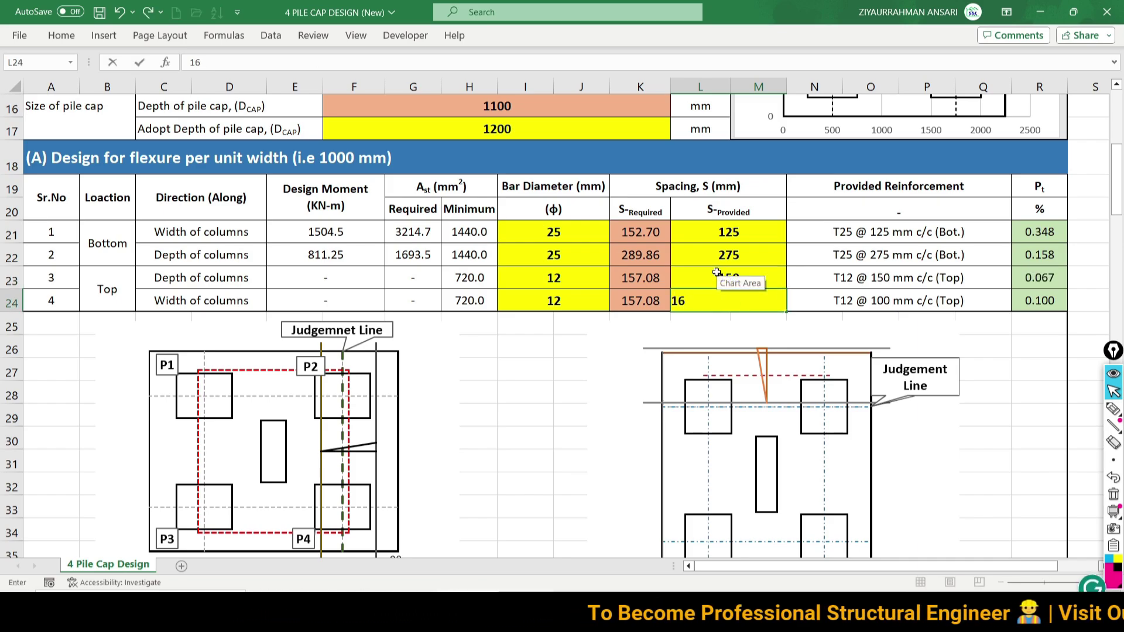
{"action": "key", "text": "BackSpace"}
{"action": "type", "text": "50"}
{"action": "key", "text": "Return"}
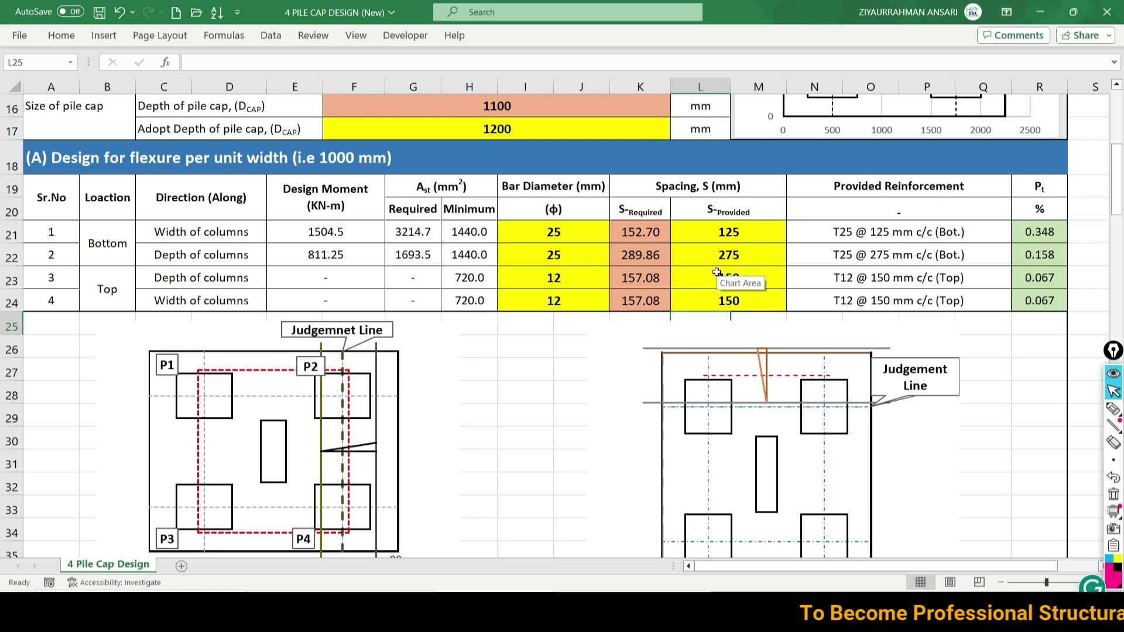
{"action": "left_click", "coordinate": [1114, 409]}
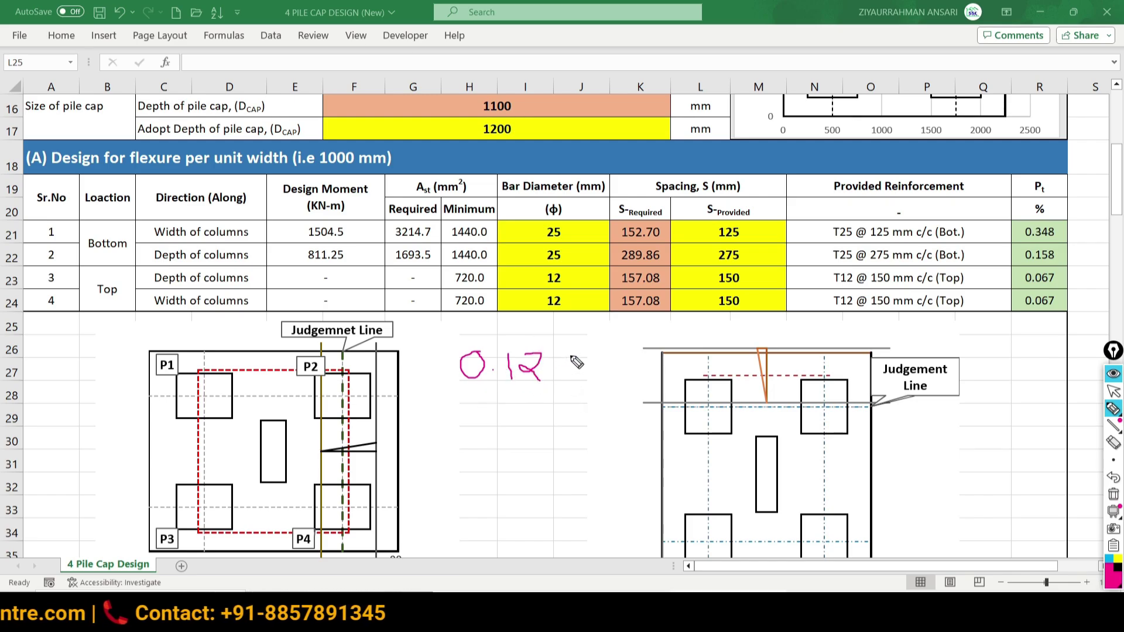
{"action": "left_click_drag", "start_coordinate": [566, 401], "coordinate": [603, 448]}
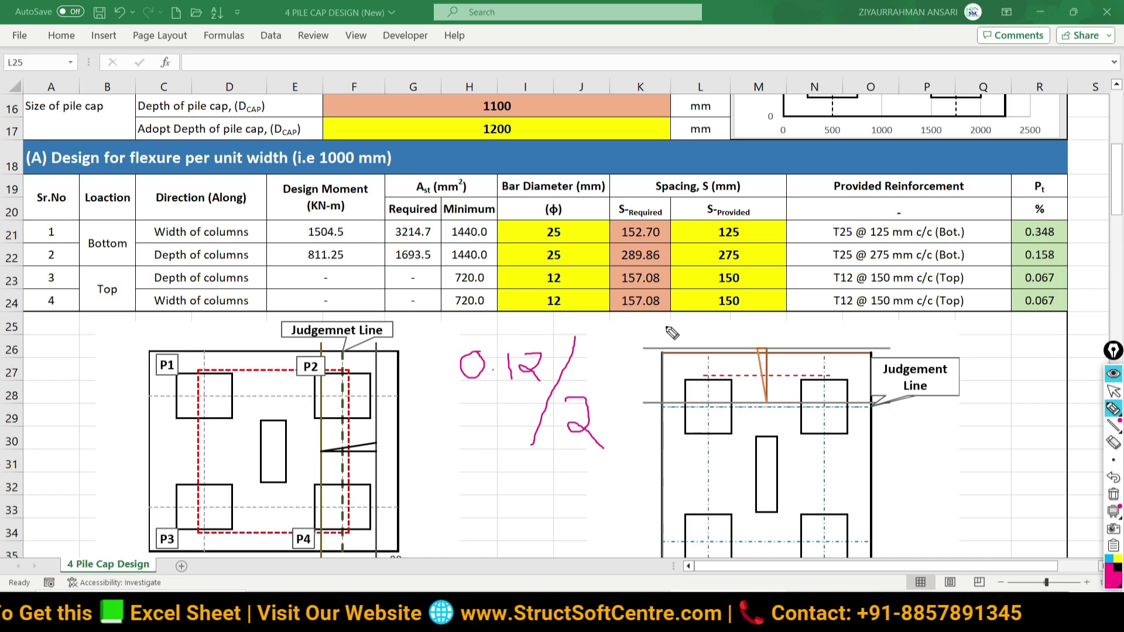
{"action": "left_click_drag", "start_coordinate": [1017, 280], "coordinate": [1057, 269]}
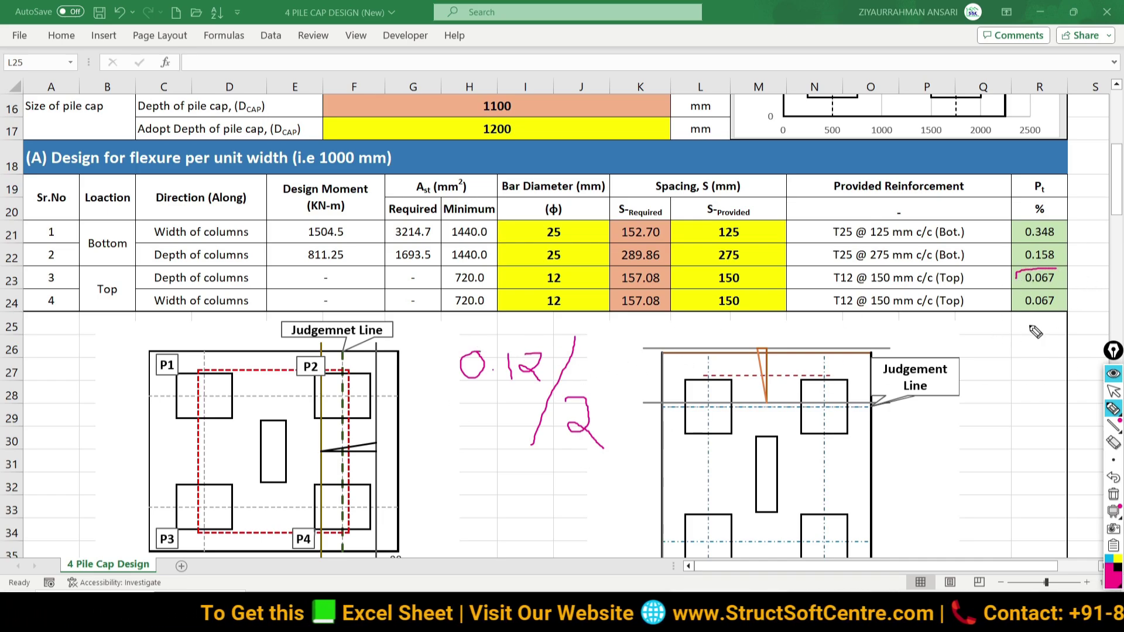
{"action": "left_click_drag", "start_coordinate": [937, 409], "coordinate": [1002, 417]}
{"action": "left_click", "coordinate": [956, 428]}
{"action": "left_click_drag", "start_coordinate": [1034, 274], "coordinate": [1063, 277]}
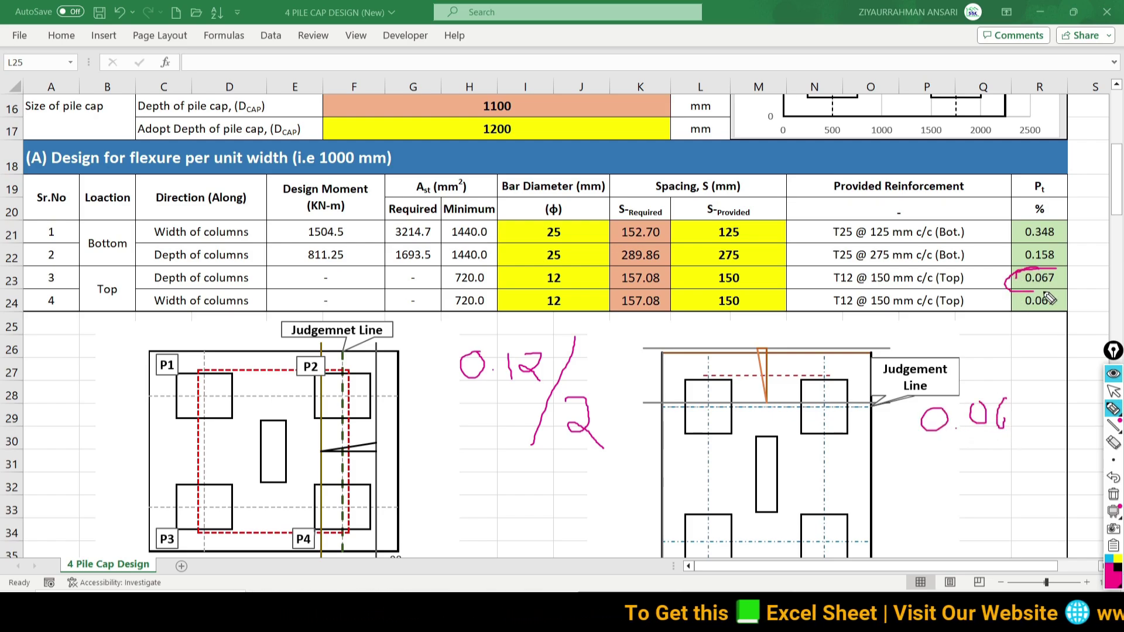
{"action": "left_click", "coordinate": [1114, 495]}
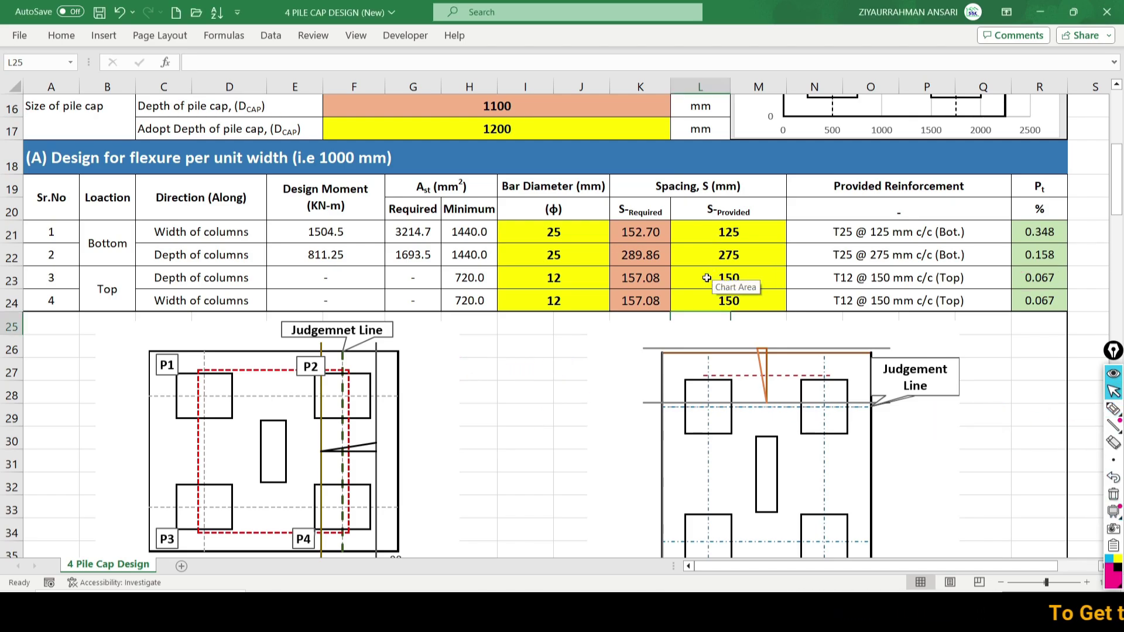
Step: Try 160 mm top spacing in L23 to recheck the Pt ratio
{"action": "left_click", "coordinate": [625, 281]}
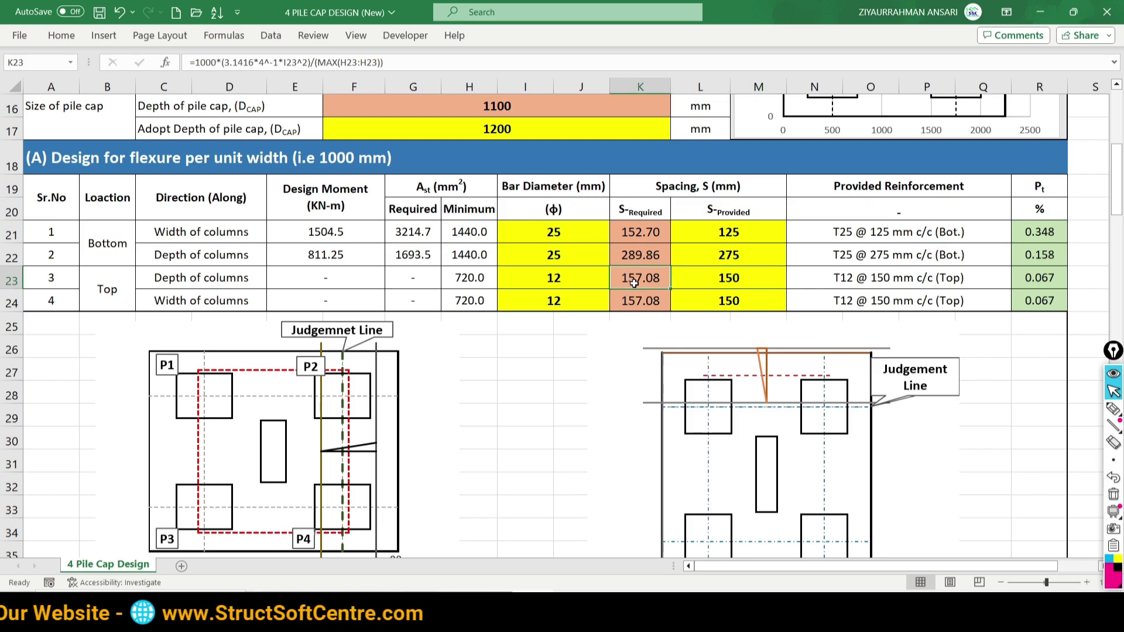
{"action": "left_click", "coordinate": [723, 278]}
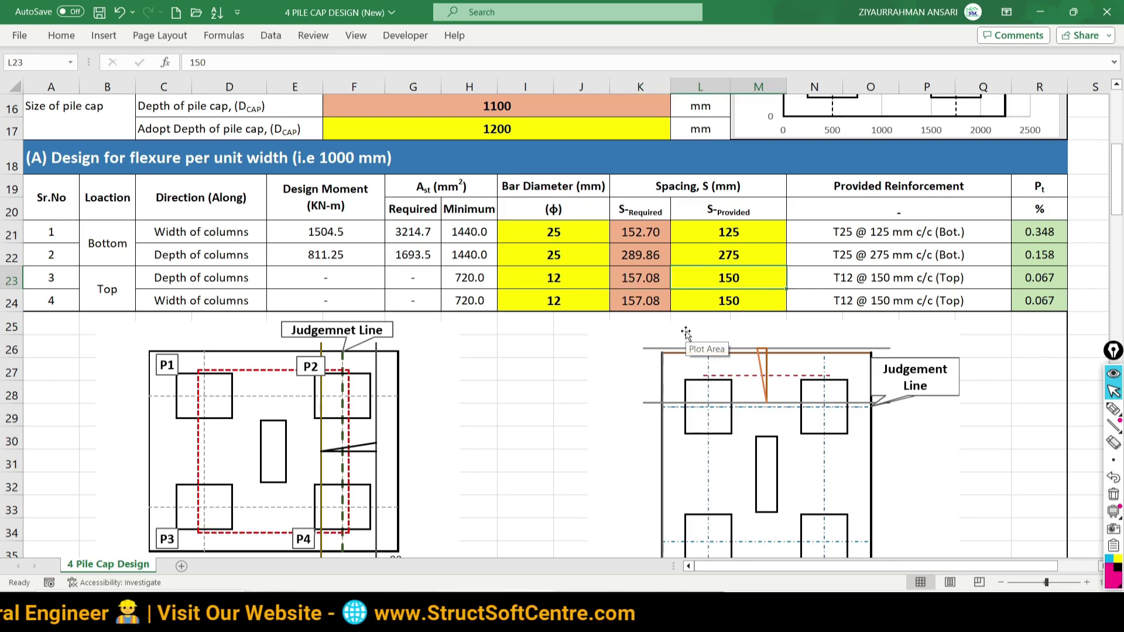
{"action": "type", "text": "160"}
{"action": "key", "text": "Return"}
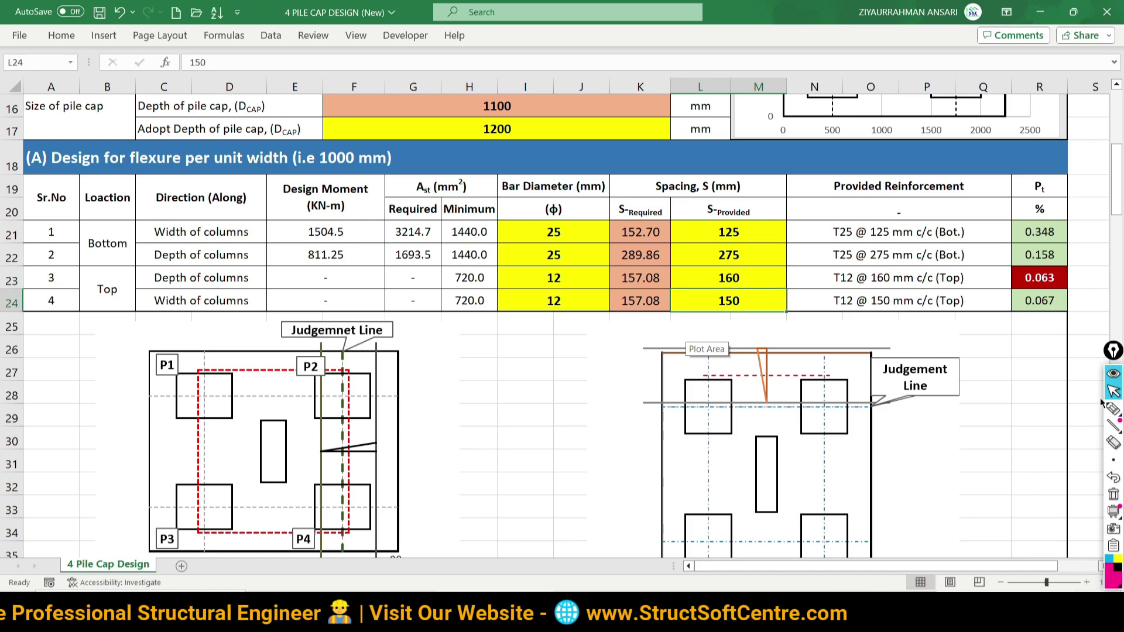
Step: Circle the failing 0.063 Pt ratio in R23 in ink, then reselect L23
{"action": "left_click", "coordinate": [1113, 408]}
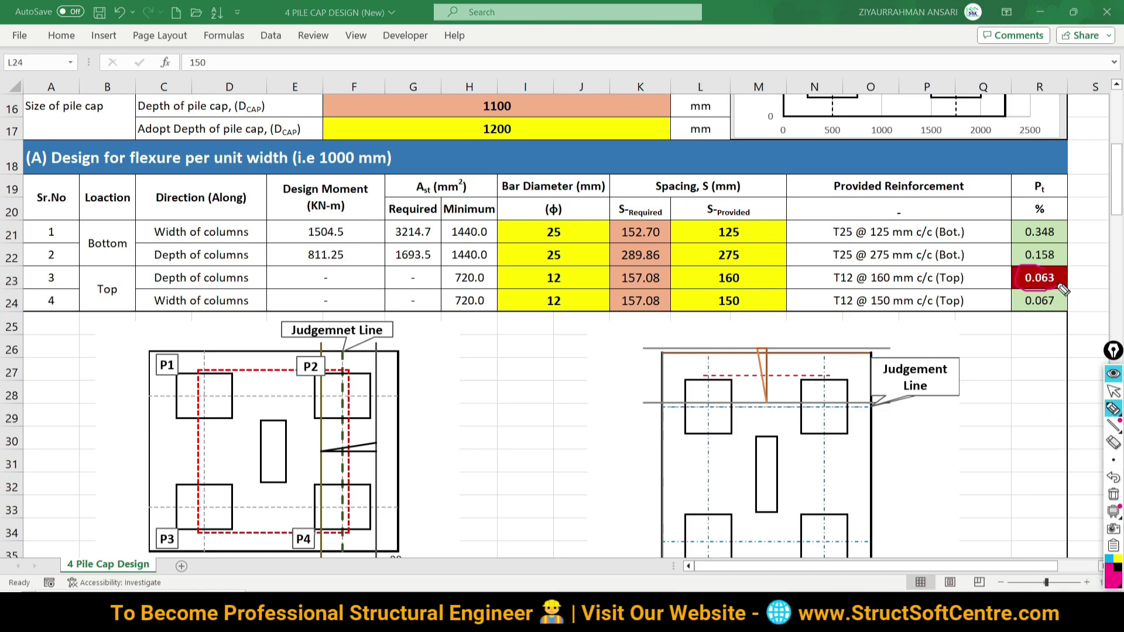
{"action": "left_click_drag", "start_coordinate": [1054, 270], "coordinate": [1059, 276]}
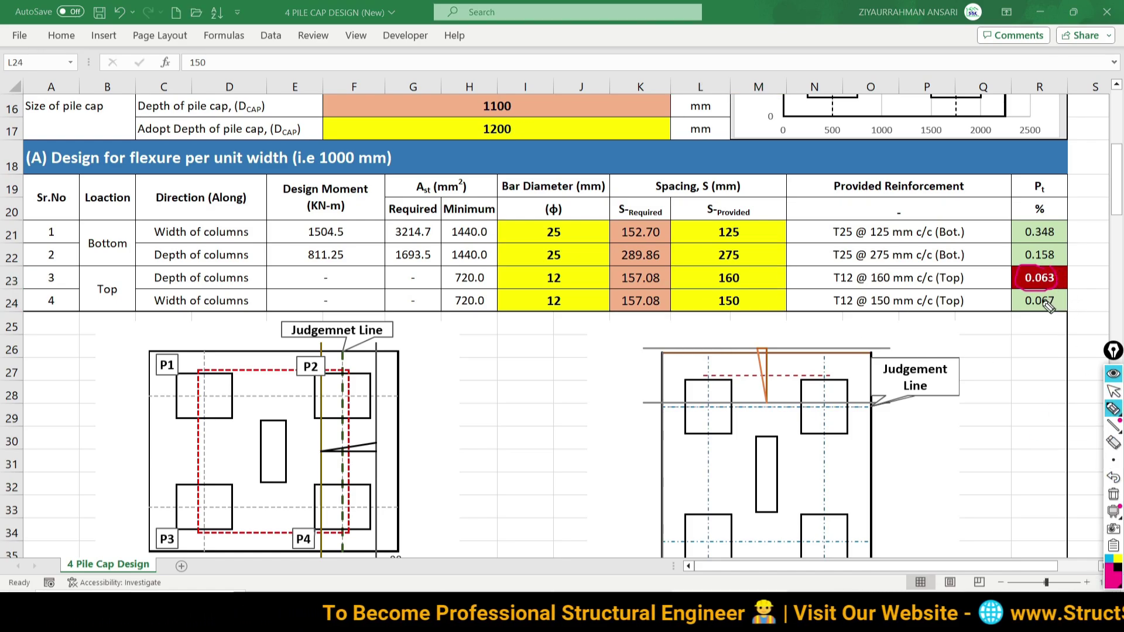
{"action": "key", "text": "ctrl+F1"}
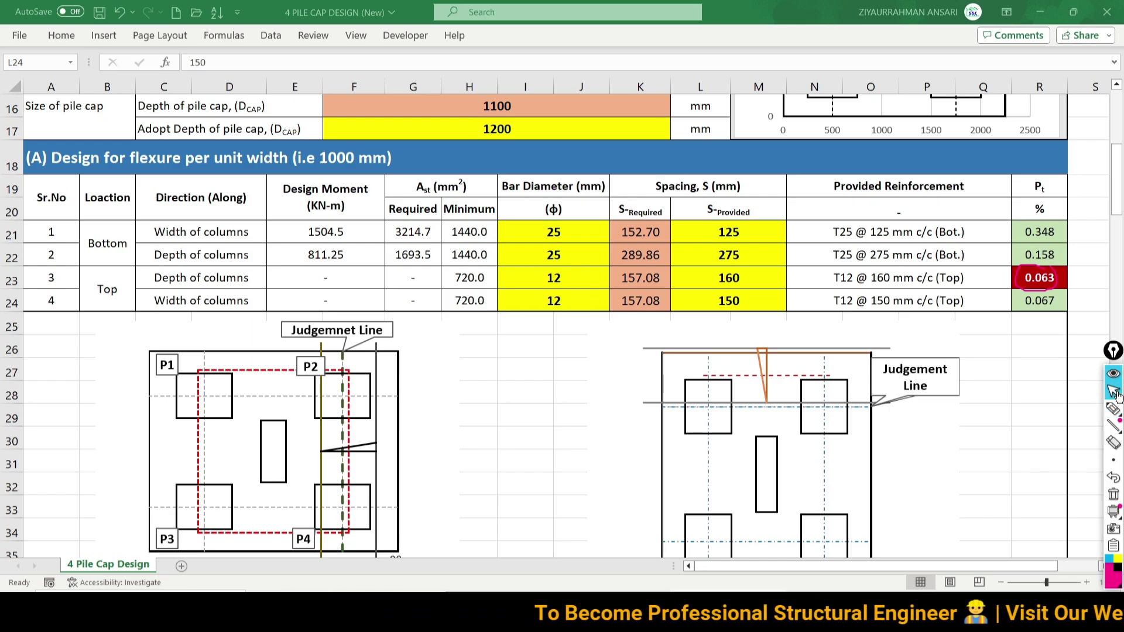
{"action": "left_click", "coordinate": [737, 279]}
{"action": "type", "text": "150"}
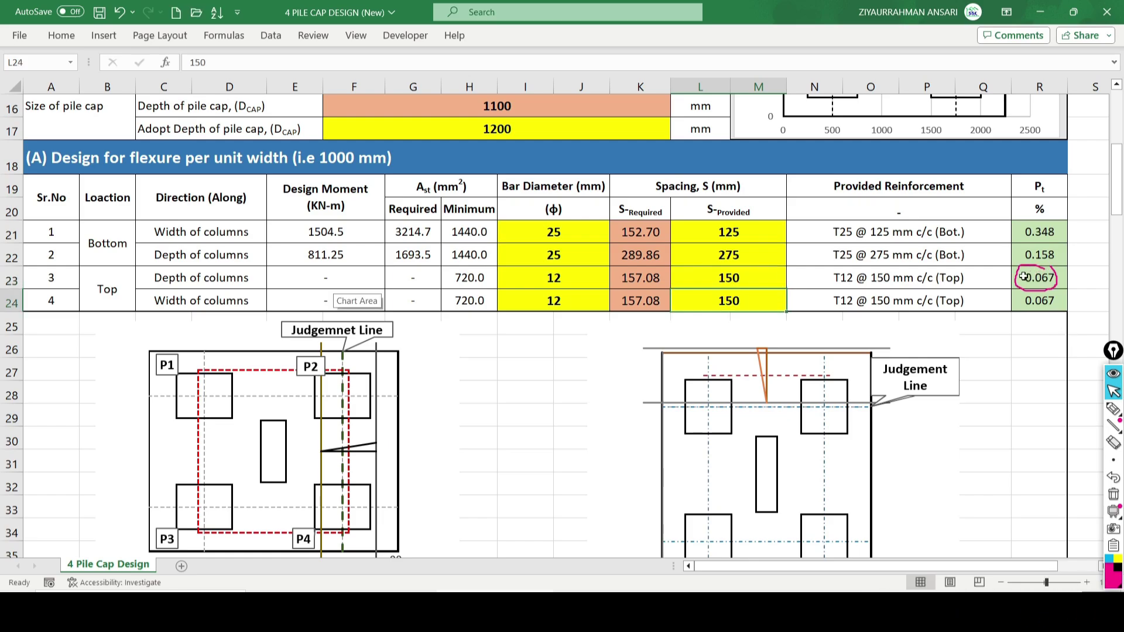
Step: Underline the shear headings beneath the pile cap diagrams with the highlighter
{"action": "scroll", "coordinate": [780, 420], "scroll_direction": "down", "scroll_amount": 1}
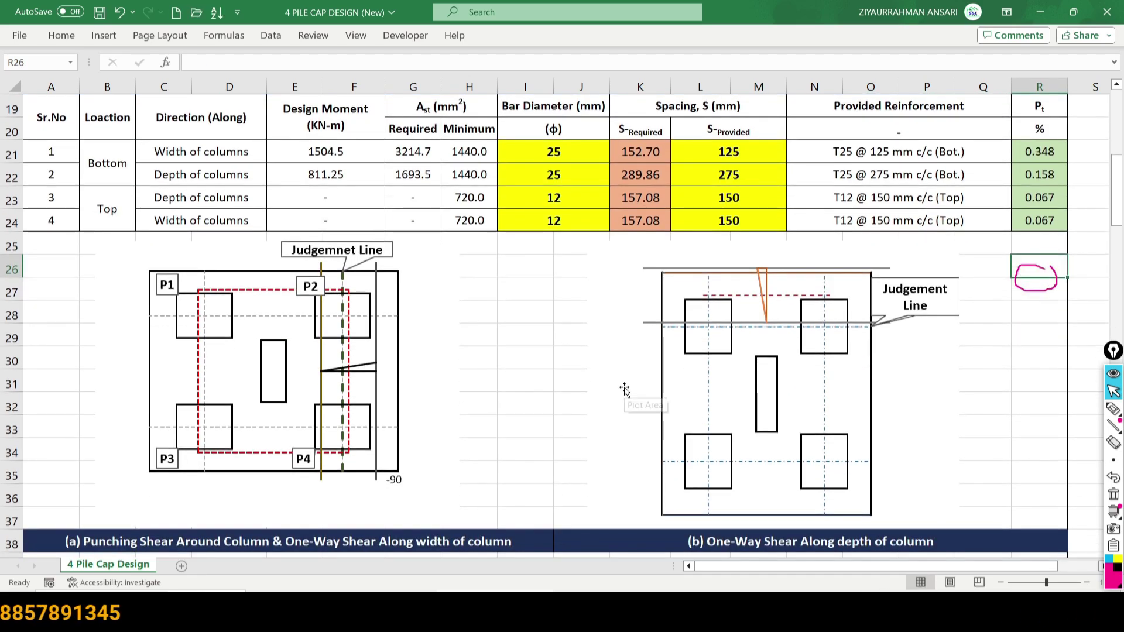
{"action": "scroll", "coordinate": [553, 379], "scroll_direction": "down", "scroll_amount": 2}
{"action": "scroll", "coordinate": [552, 379], "scroll_direction": "down", "scroll_amount": 1}
{"action": "scroll", "coordinate": [550, 377], "scroll_direction": "down", "scroll_amount": 2}
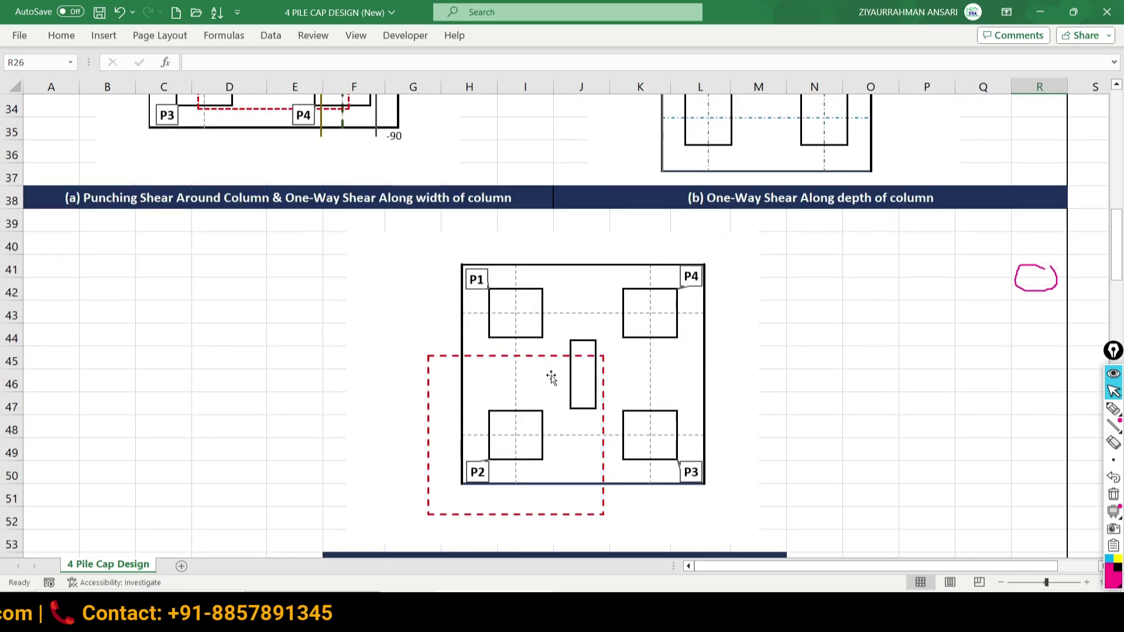
{"action": "scroll", "coordinate": [441, 367], "scroll_direction": "down", "scroll_amount": 3}
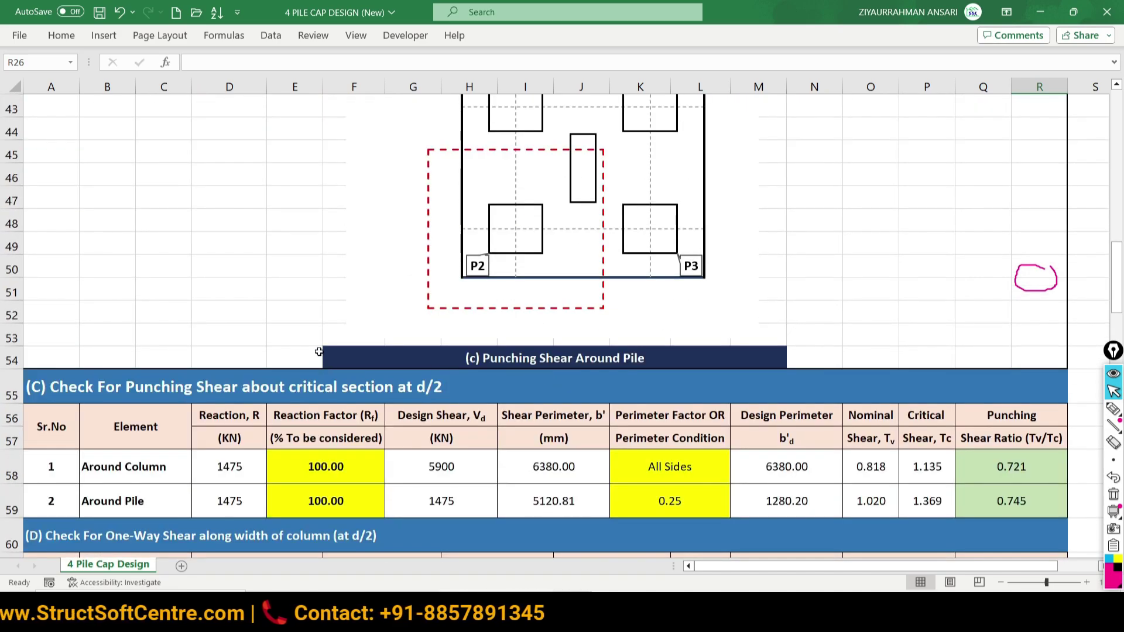
{"action": "scroll", "coordinate": [318, 352], "scroll_direction": "up", "scroll_amount": 3}
{"action": "scroll", "coordinate": [329, 336], "scroll_direction": "up", "scroll_amount": 6}
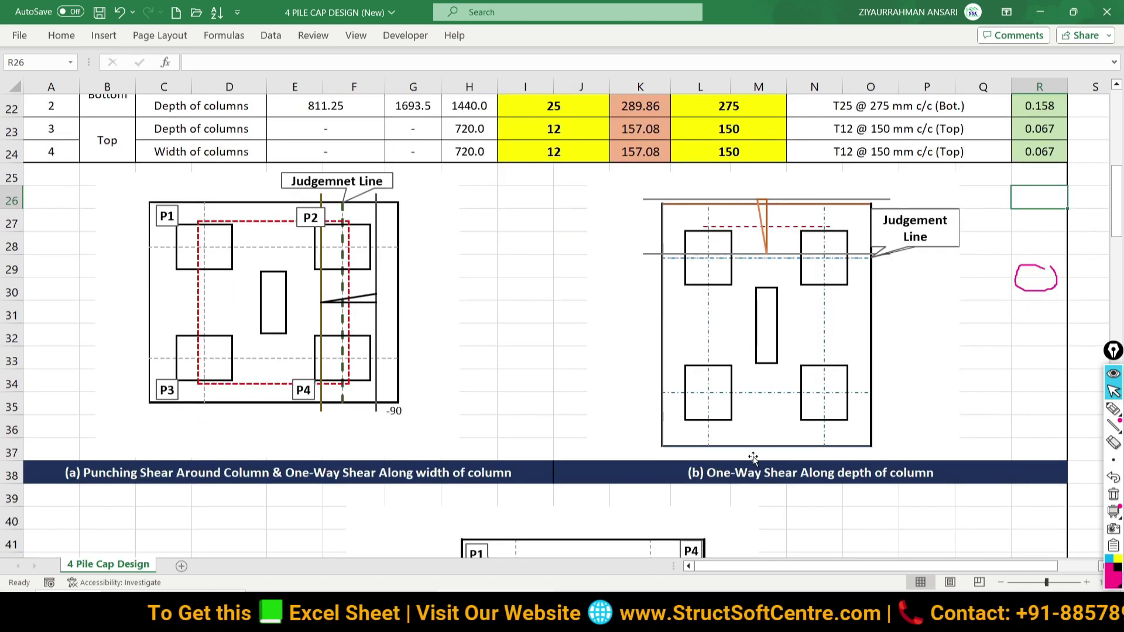
{"action": "left_click", "coordinate": [1113, 409]}
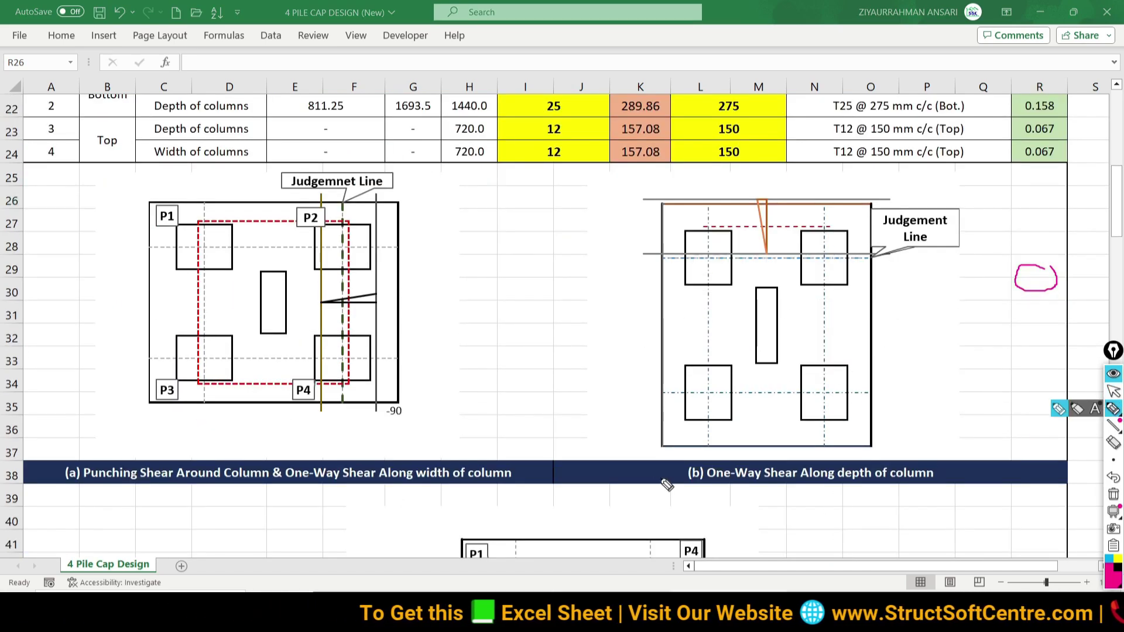
{"action": "left_click_drag", "start_coordinate": [861, 448], "coordinate": [778, 481]}
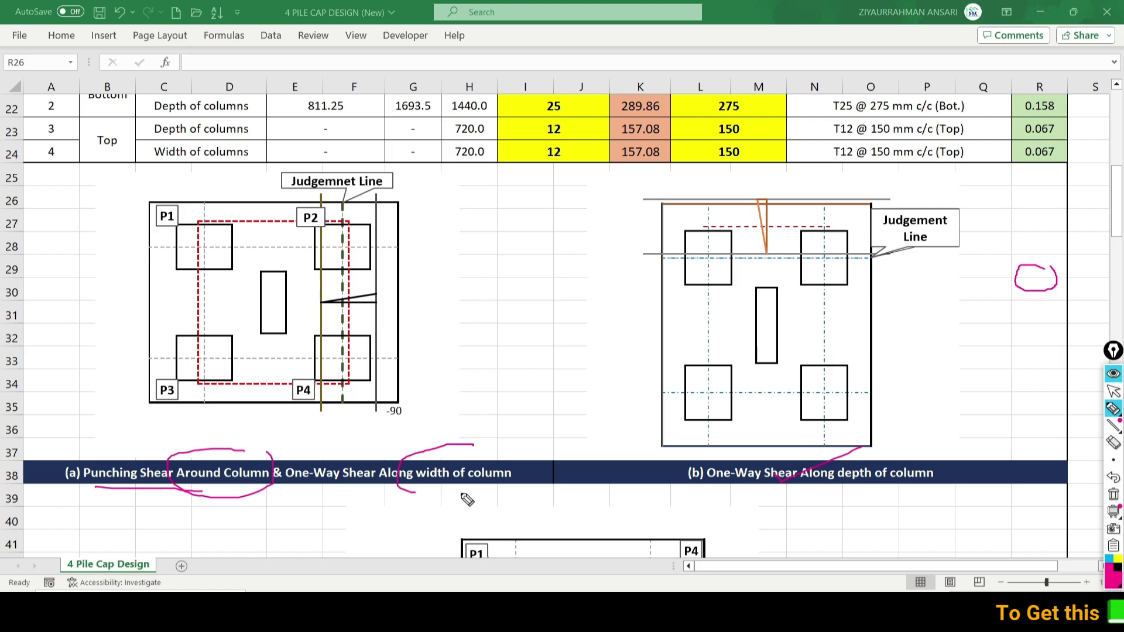
Step: Bring up the punching shear table and check the Around Column reaction value
{"action": "scroll", "coordinate": [564, 419], "scroll_direction": "down", "scroll_amount": 4}
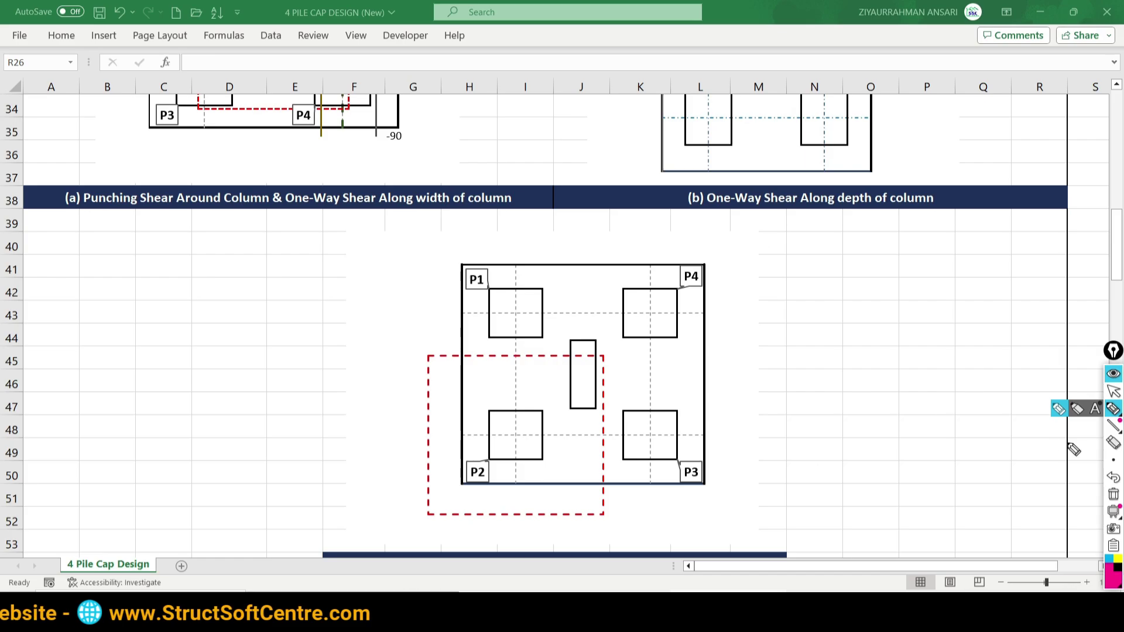
{"action": "scroll", "coordinate": [529, 436], "scroll_direction": "down", "scroll_amount": 3}
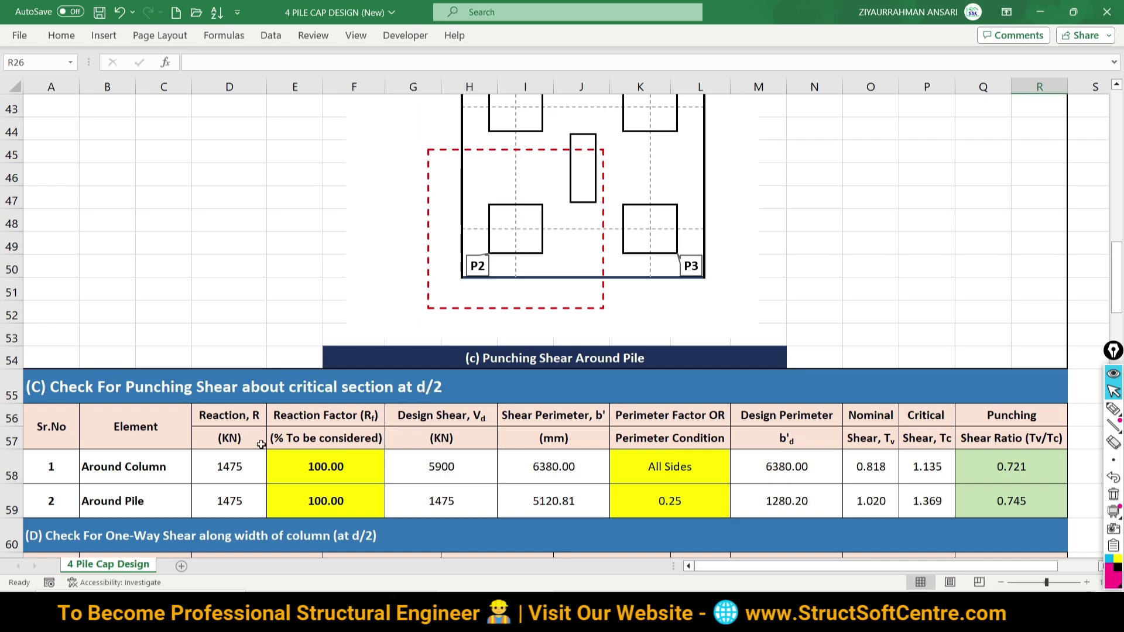
{"action": "left_click", "coordinate": [104, 472]}
{"action": "left_click", "coordinate": [230, 469]}
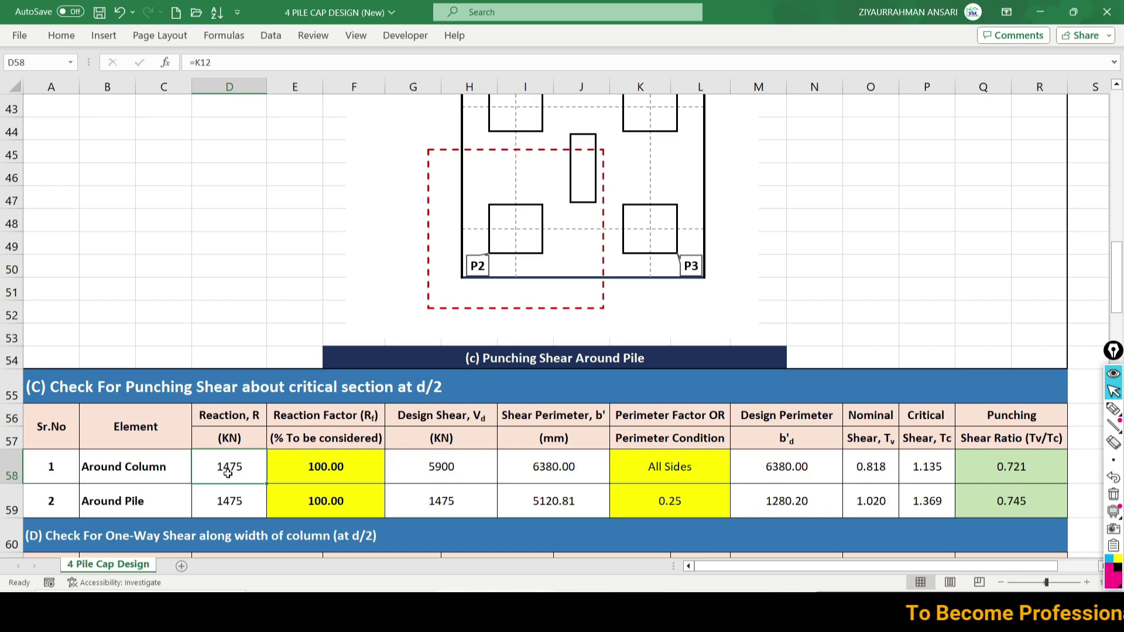
Step: Circle the 100.00 reaction factor in ink, clear it, and return to the pile cap diagrams
{"action": "scroll", "coordinate": [228, 473], "scroll_direction": "up", "scroll_amount": 2}
{"action": "scroll", "coordinate": [244, 314], "scroll_direction": "up", "scroll_amount": 6}
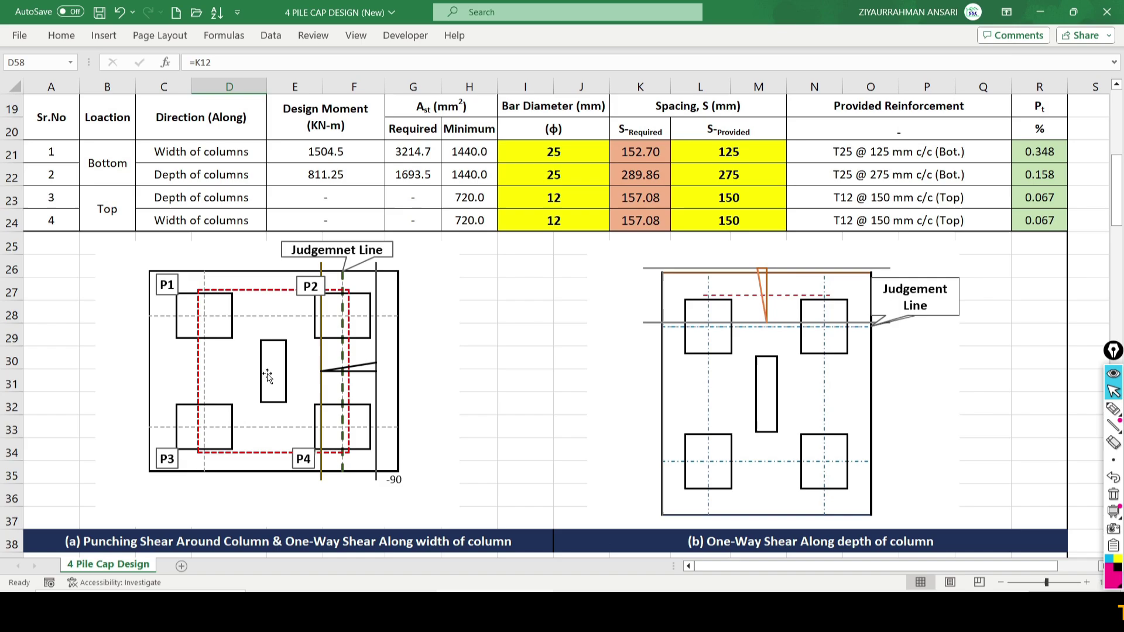
{"action": "scroll", "coordinate": [272, 378], "scroll_direction": "down", "scroll_amount": 3}
{"action": "scroll", "coordinate": [275, 386], "scroll_direction": "down", "scroll_amount": 4}
{"action": "scroll", "coordinate": [306, 413], "scroll_direction": "down", "scroll_amount": 1}
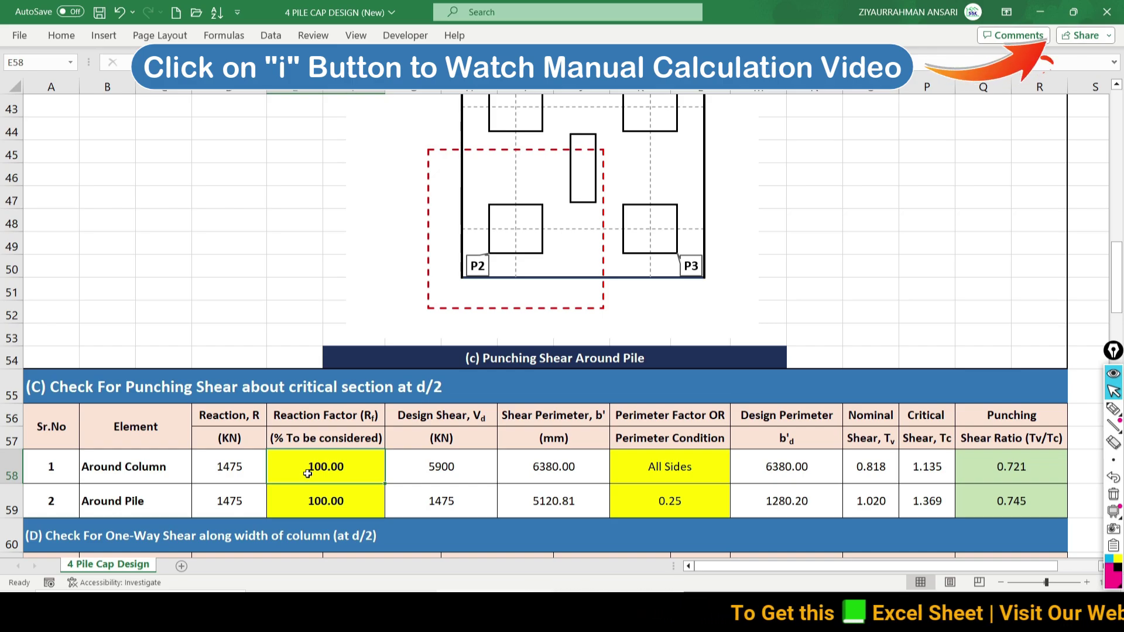
{"action": "left_click", "coordinate": [1115, 409]}
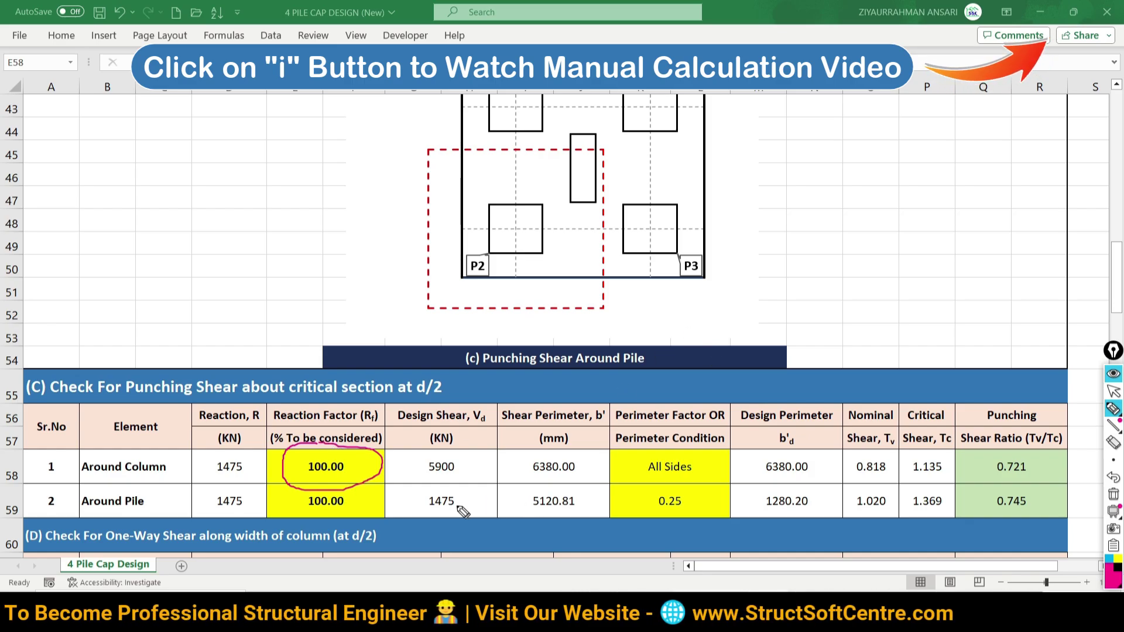
{"action": "left_click", "coordinate": [1112, 495]}
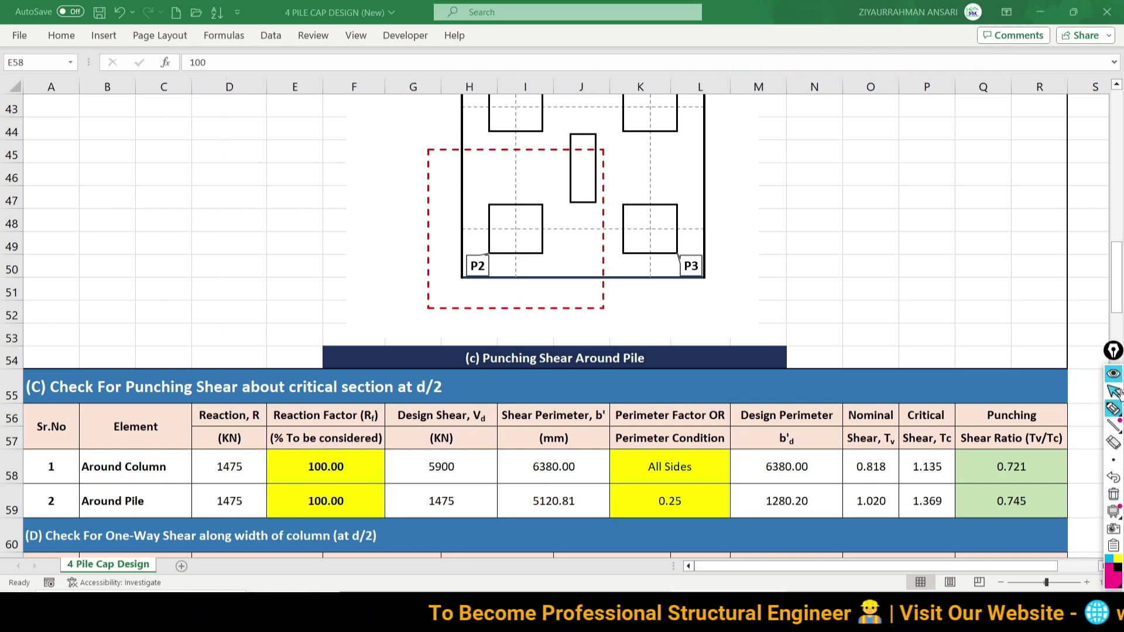
{"action": "scroll", "coordinate": [258, 293], "scroll_direction": "up", "scroll_amount": 7}
{"action": "scroll", "coordinate": [316, 296], "scroll_direction": "up", "scroll_amount": 1}
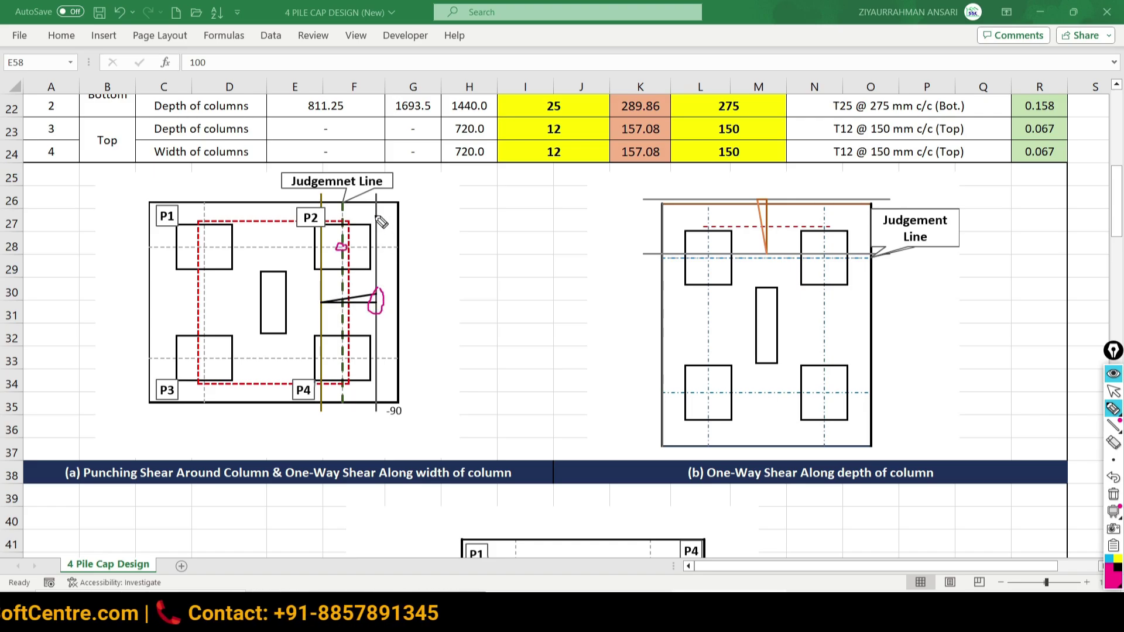
Step: Trace and mark the judgement line on the left diagram, then erase those marks
{"action": "left_click_drag", "start_coordinate": [377, 197], "coordinate": [373, 335]}
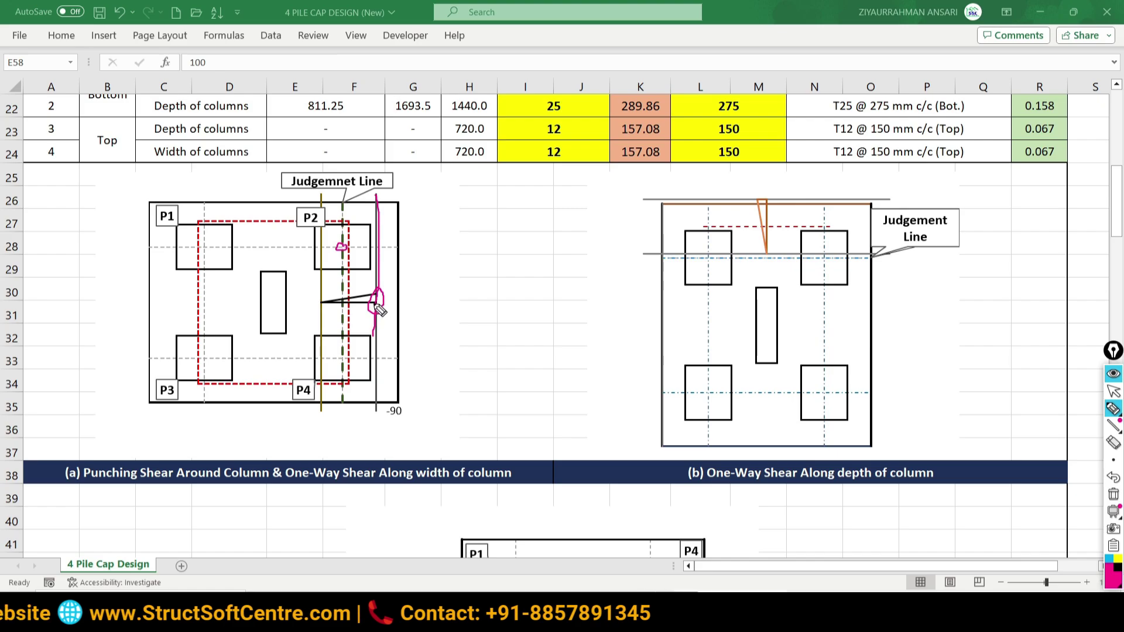
{"action": "left_click_drag", "start_coordinate": [386, 309], "coordinate": [333, 311]}
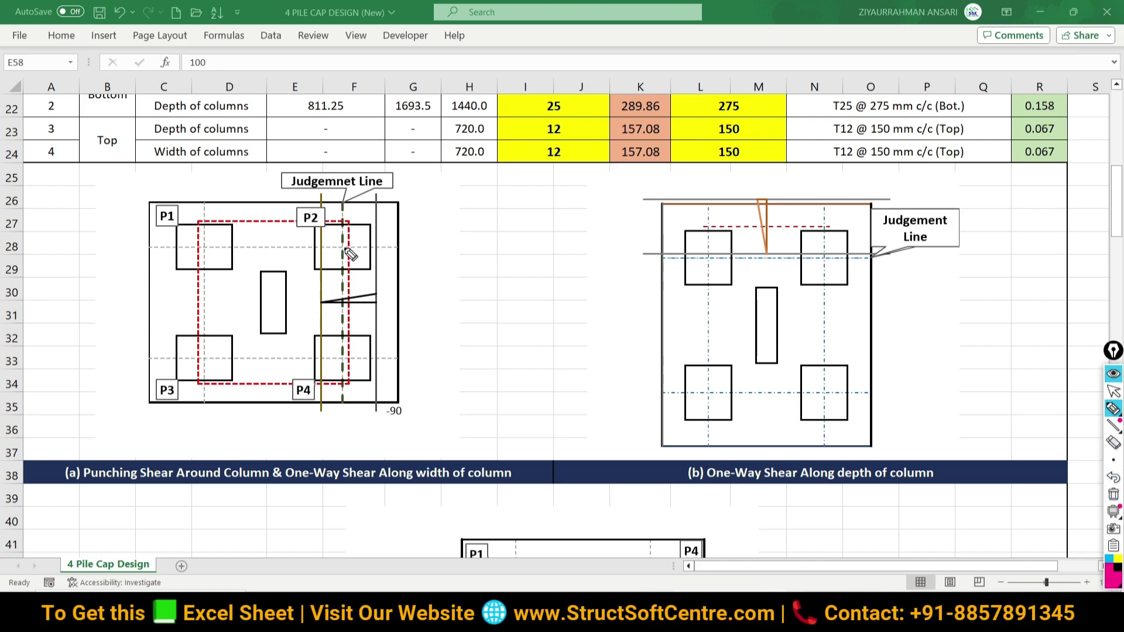
{"action": "left_click", "coordinate": [322, 301]}
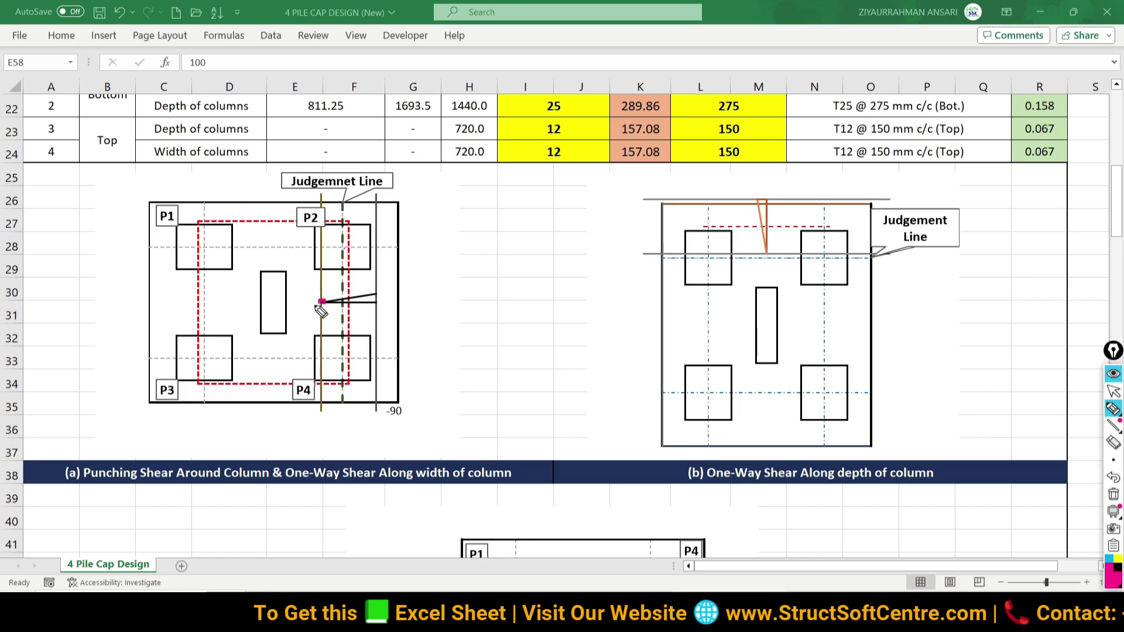
{"action": "left_click_drag", "start_coordinate": [305, 302], "coordinate": [308, 298]}
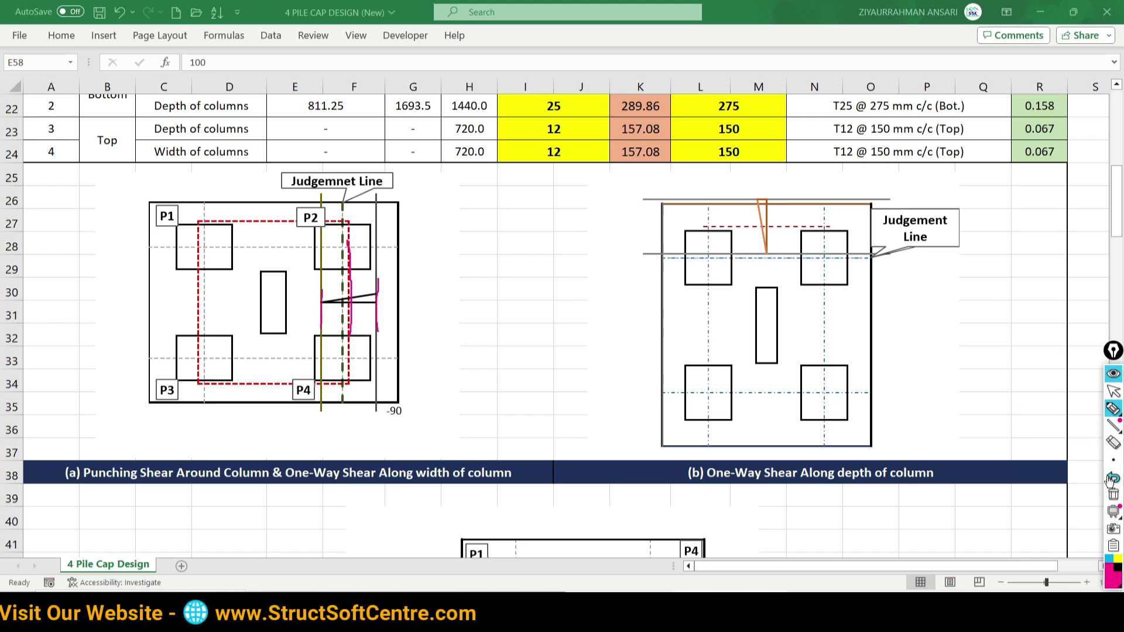
{"action": "mouse_move", "coordinate": [378, 304]}
{"action": "left_mouse_down"}
{"action": "mouse_move", "coordinate": [347, 245]}
{"action": "mouse_move", "coordinate": [344, 322]}
{"action": "left_mouse_up"}
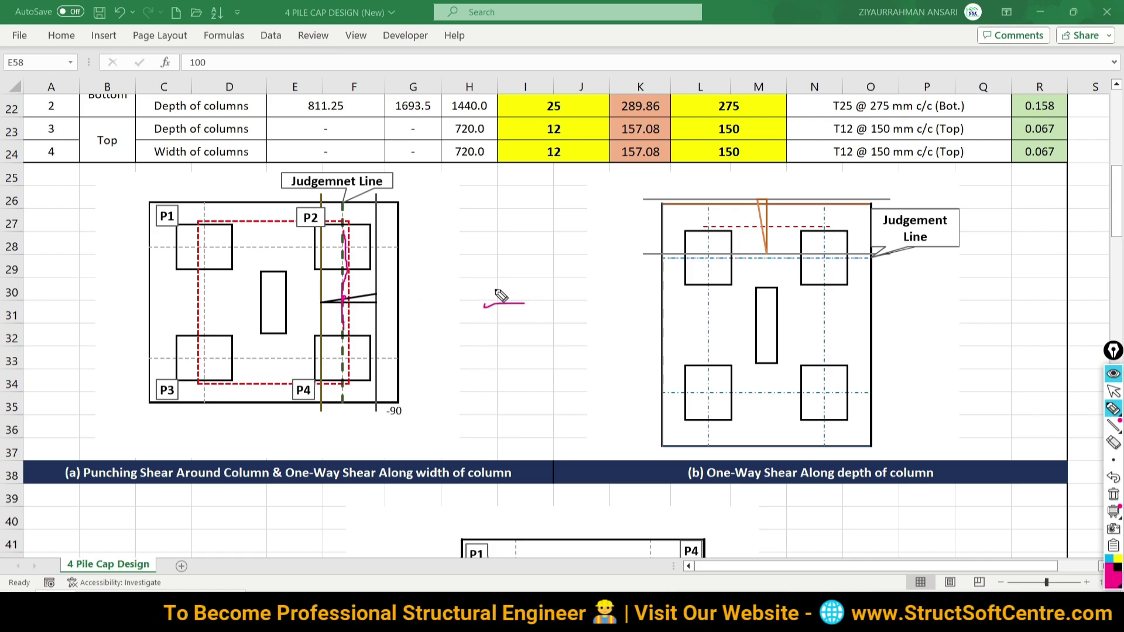
Step: Handwrite 40 beside the left drawing with an arc above it
{"action": "left_click_drag", "start_coordinate": [497, 286], "coordinate": [510, 304]}
{"action": "mouse_move", "coordinate": [498, 290]}
{"action": "left_mouse_down"}
{"action": "mouse_move", "coordinate": [505, 324]}
{"action": "mouse_move", "coordinate": [525, 302]}
{"action": "left_mouse_up"}
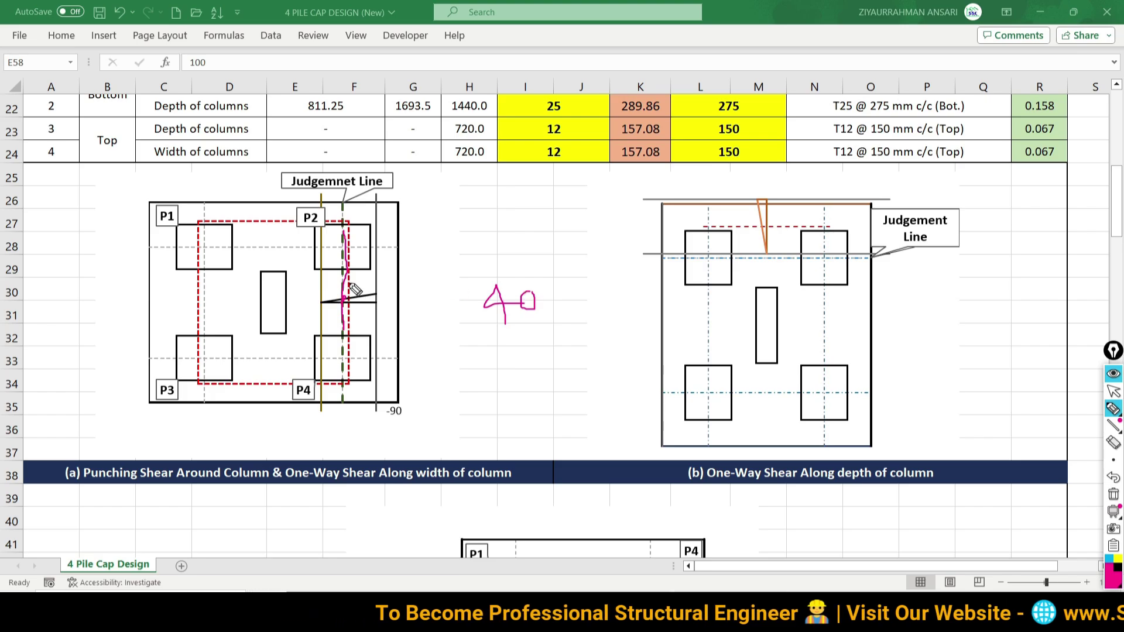
{"action": "mouse_move", "coordinate": [466, 275]}
{"action": "left_mouse_down"}
{"action": "mouse_move", "coordinate": [523, 264]}
{"action": "mouse_move", "coordinate": [456, 304]}
{"action": "left_mouse_up"}
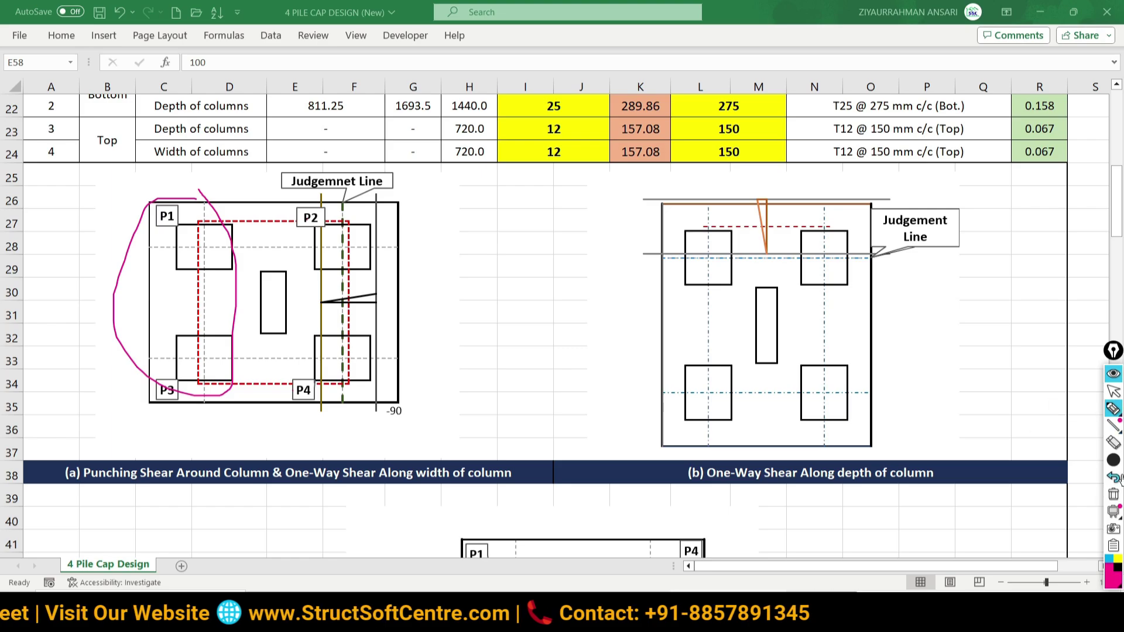
Step: Set the column punching reaction factor in E58 to 40
{"action": "left_click", "coordinate": [1112, 392]}
{"action": "scroll", "coordinate": [249, 370], "scroll_direction": "down", "scroll_amount": 4}
{"action": "scroll", "coordinate": [257, 374], "scroll_direction": "down", "scroll_amount": 1}
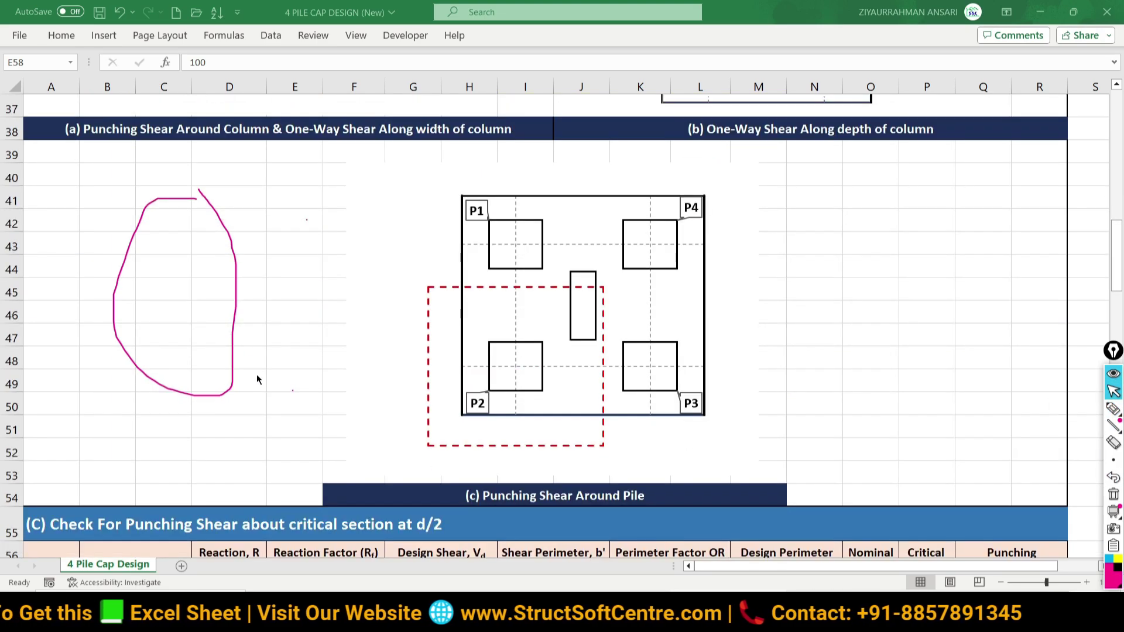
{"action": "scroll", "coordinate": [244, 381], "scroll_direction": "down", "scroll_amount": 4}
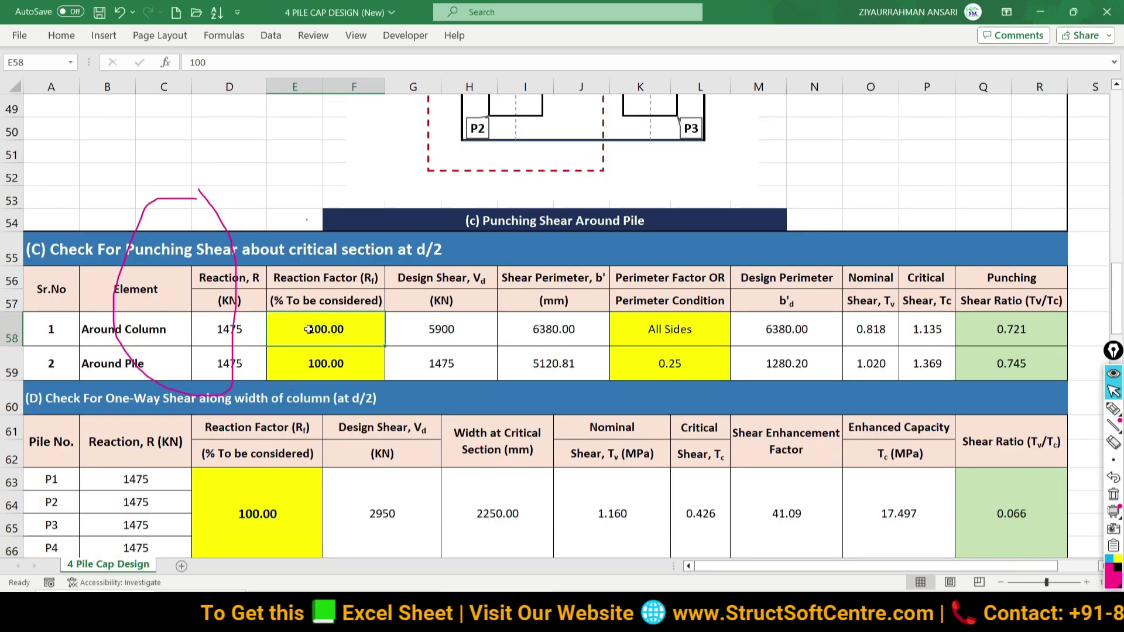
{"action": "type", "text": "40"}
{"action": "key", "text": "Left"}
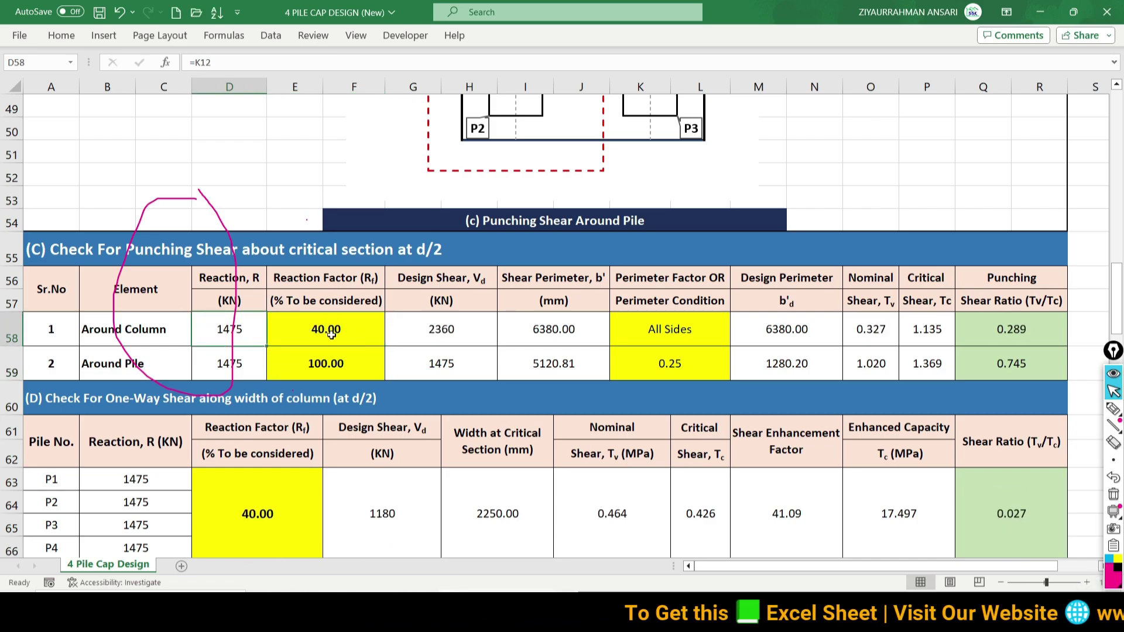
Step: Review the E58 reaction factor and the G58 design shear and I58 perimeter formulas
{"action": "left_click", "coordinate": [327, 335]}
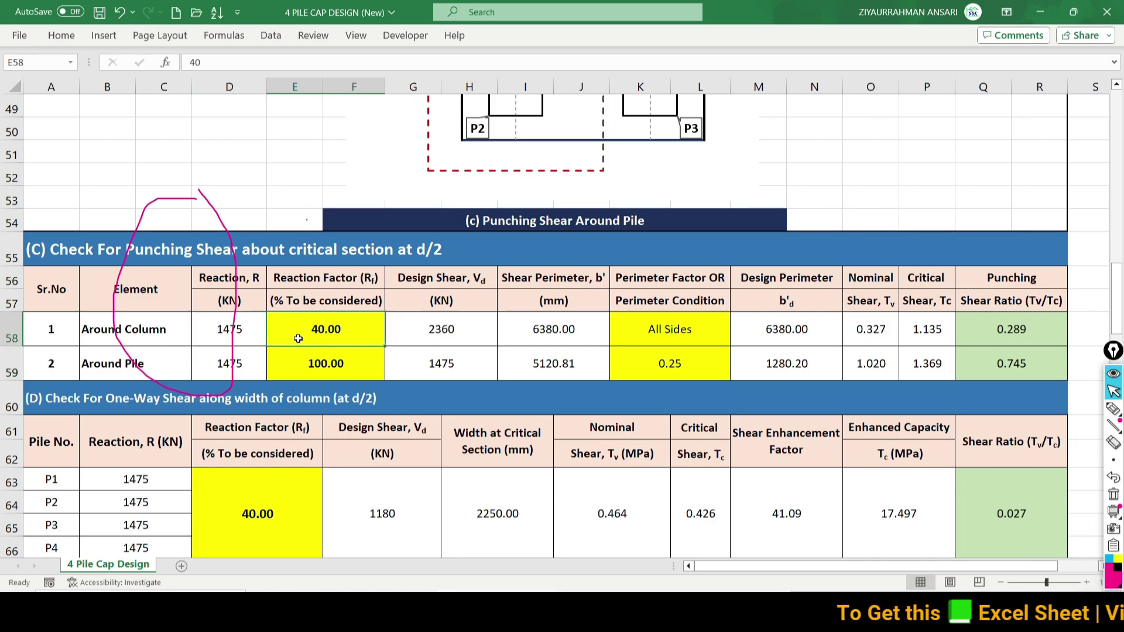
{"action": "left_click", "coordinate": [441, 333]}
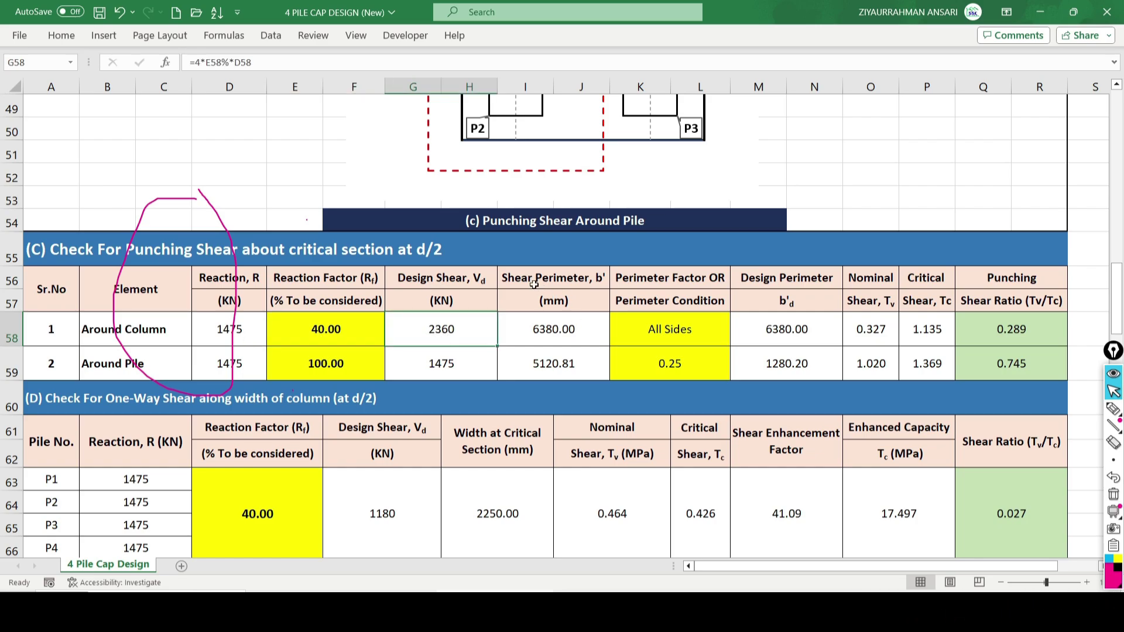
{"action": "left_click", "coordinate": [540, 328]}
{"action": "scroll", "coordinate": [427, 271], "scroll_direction": "up", "scroll_amount": 4}
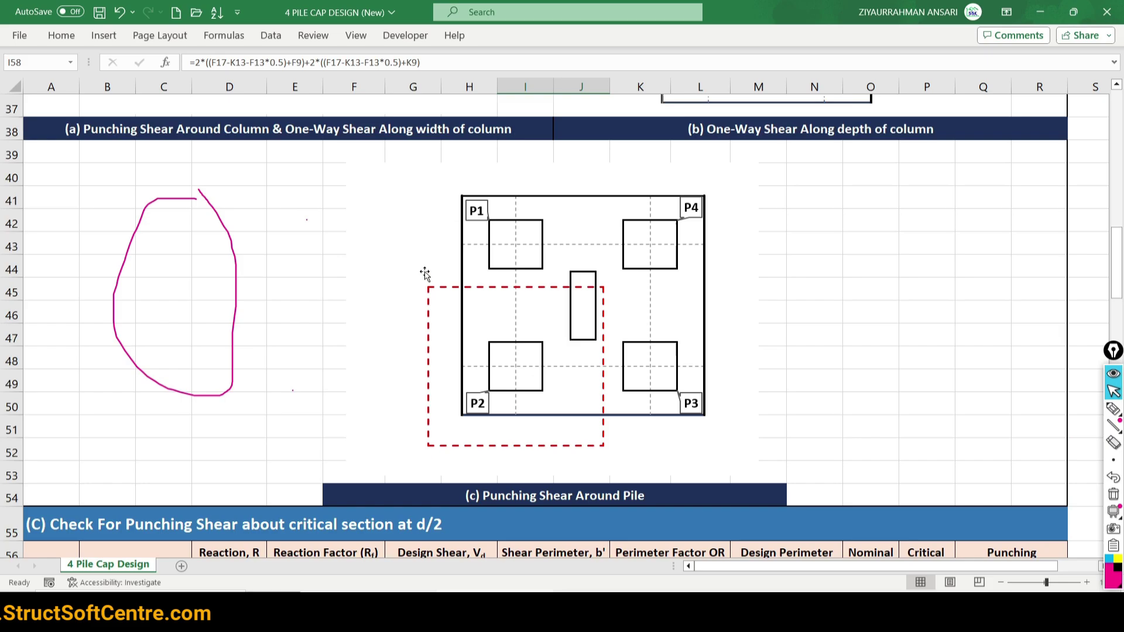
{"action": "scroll", "coordinate": [401, 269], "scroll_direction": "up", "scroll_amount": 4}
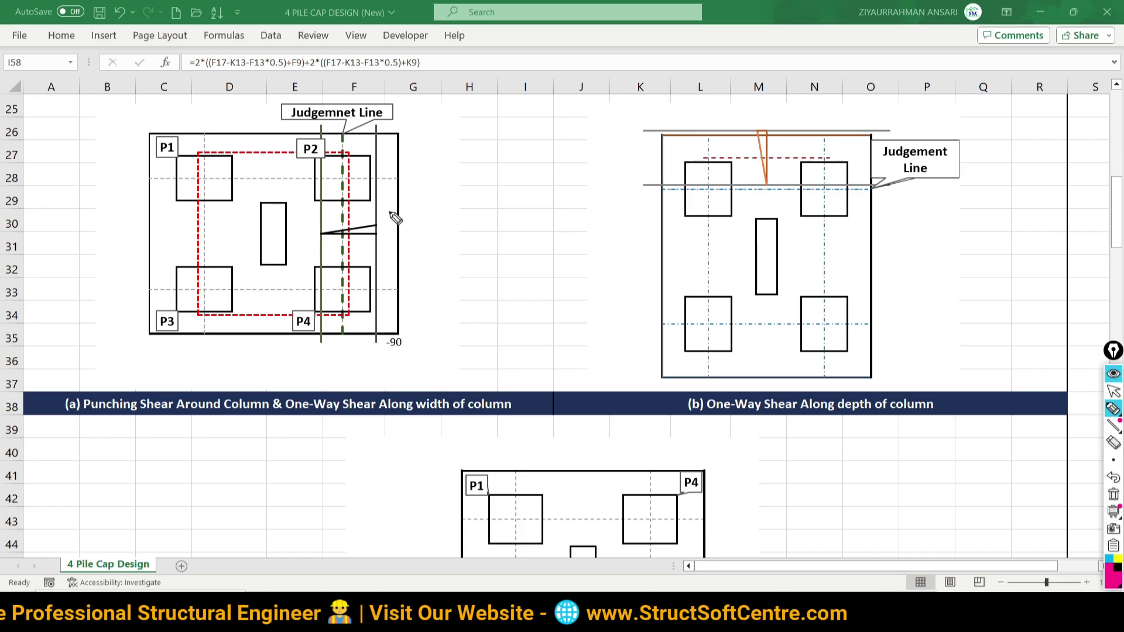
Step: Tick the left drawing in ink, then select the column's perimeter condition cell
{"action": "left_click_drag", "start_coordinate": [389, 212], "coordinate": [460, 189]}
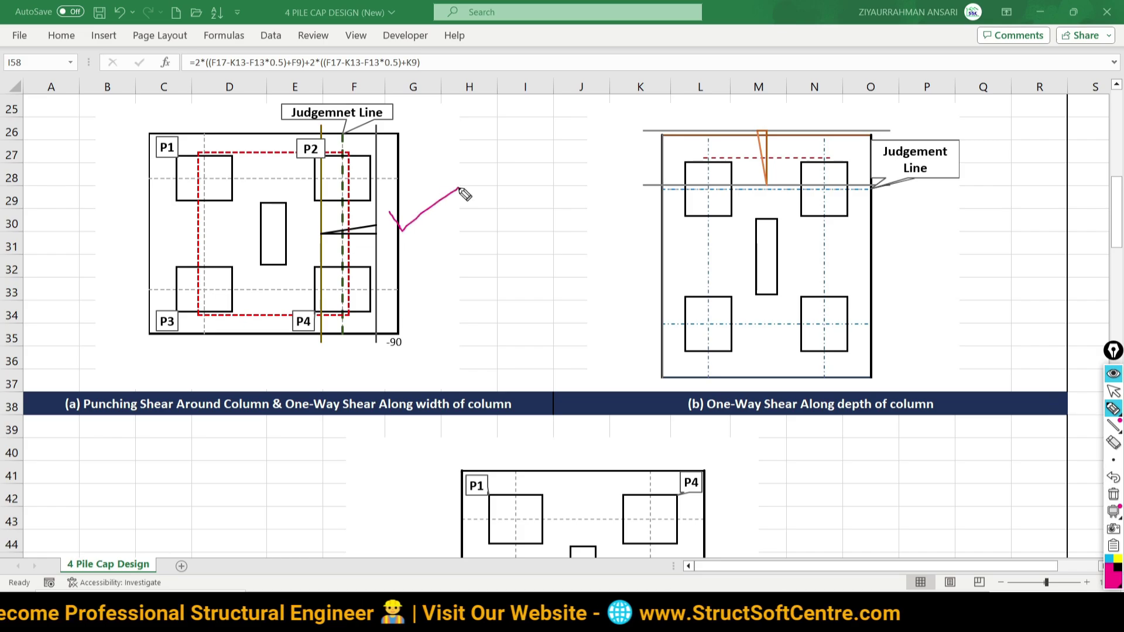
{"action": "left_click", "coordinate": [1114, 391]}
{"action": "scroll", "coordinate": [253, 220], "scroll_direction": "down", "scroll_amount": 2}
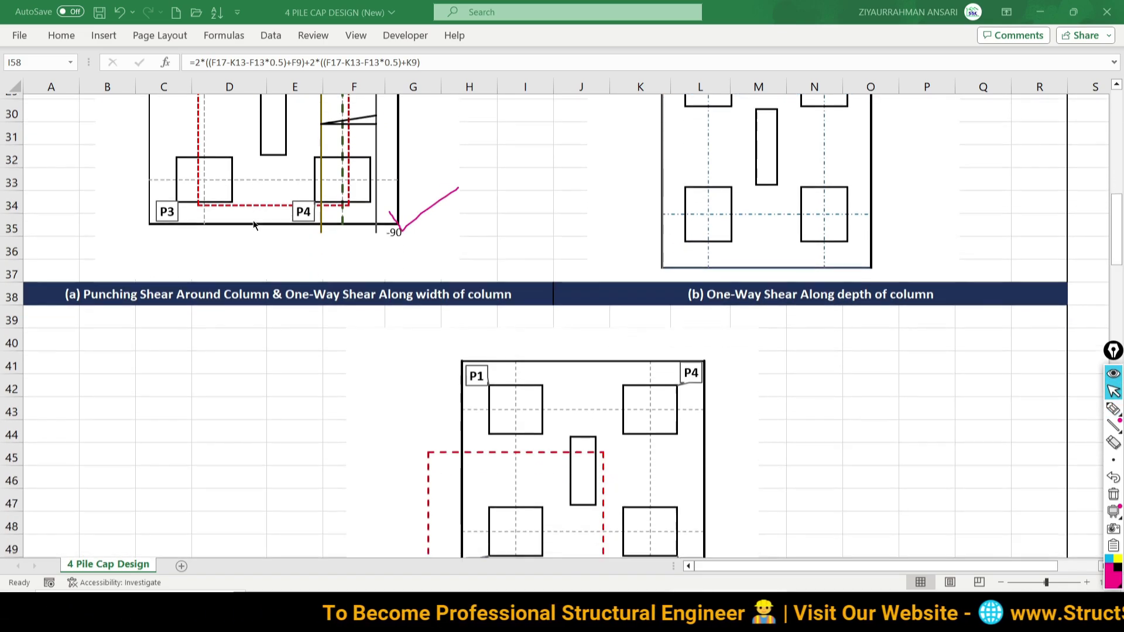
{"action": "scroll", "coordinate": [325, 265], "scroll_direction": "down", "scroll_amount": 3}
{"action": "scroll", "coordinate": [326, 265], "scroll_direction": "down", "scroll_amount": 4}
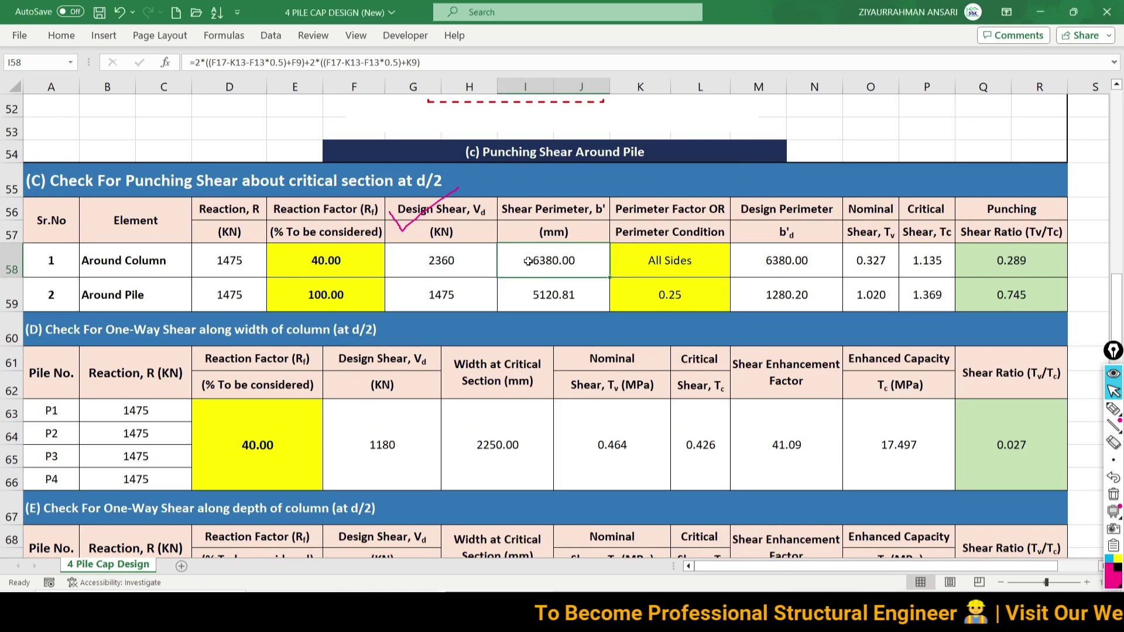
{"action": "left_click", "coordinate": [690, 263]}
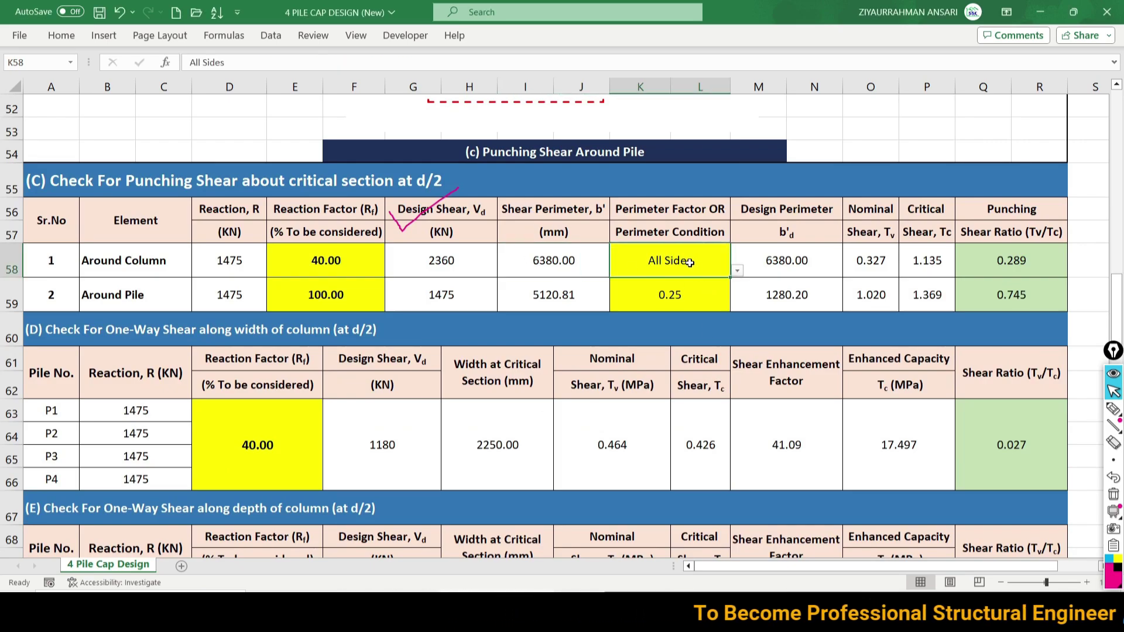
{"action": "left_click", "coordinate": [737, 270]}
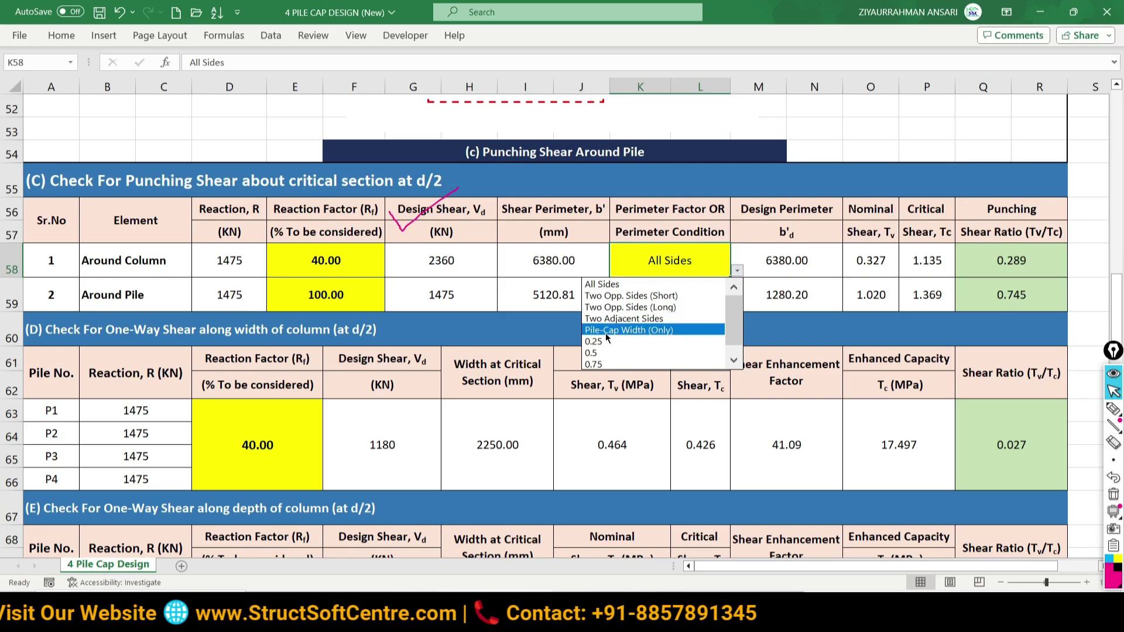
{"action": "left_click", "coordinate": [596, 287]}
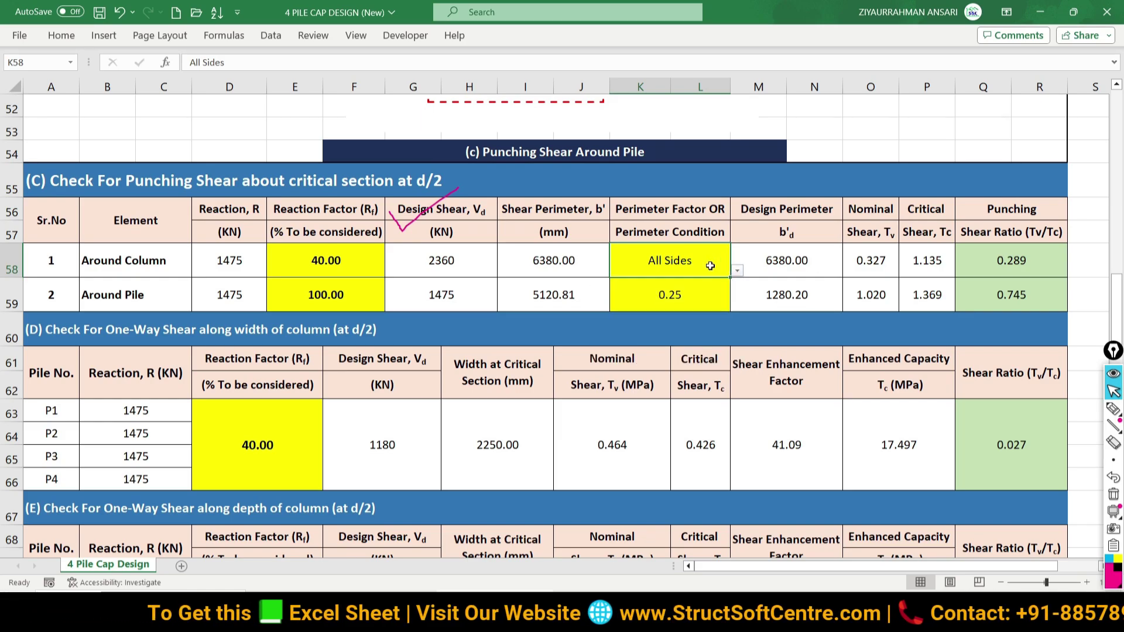
{"action": "left_click", "coordinate": [787, 260]}
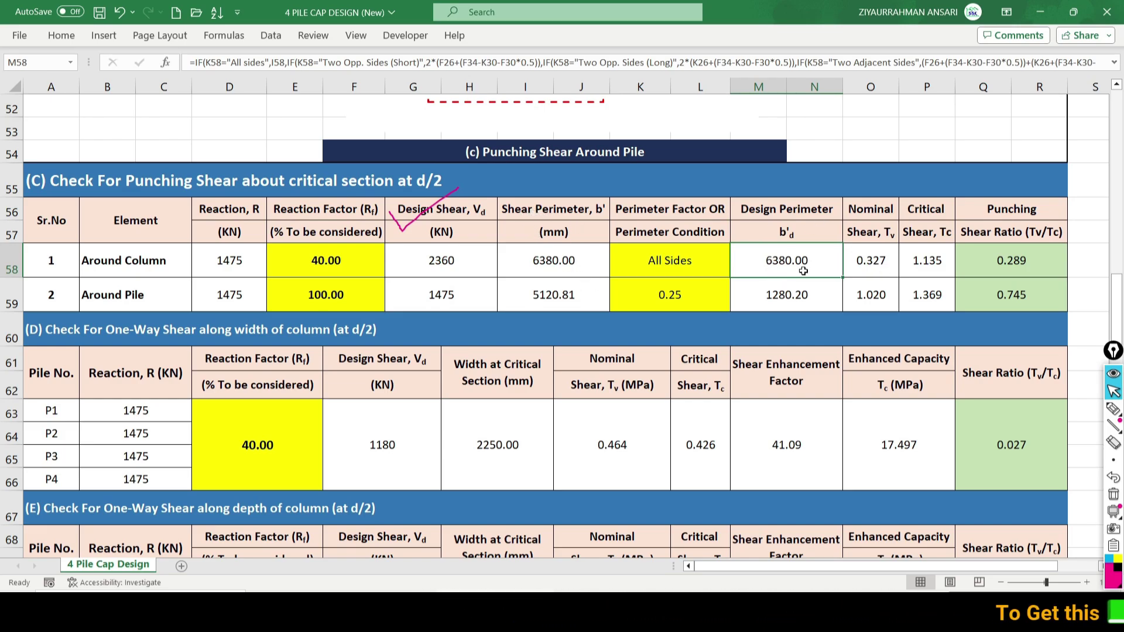
{"action": "left_click", "coordinate": [1114, 495]}
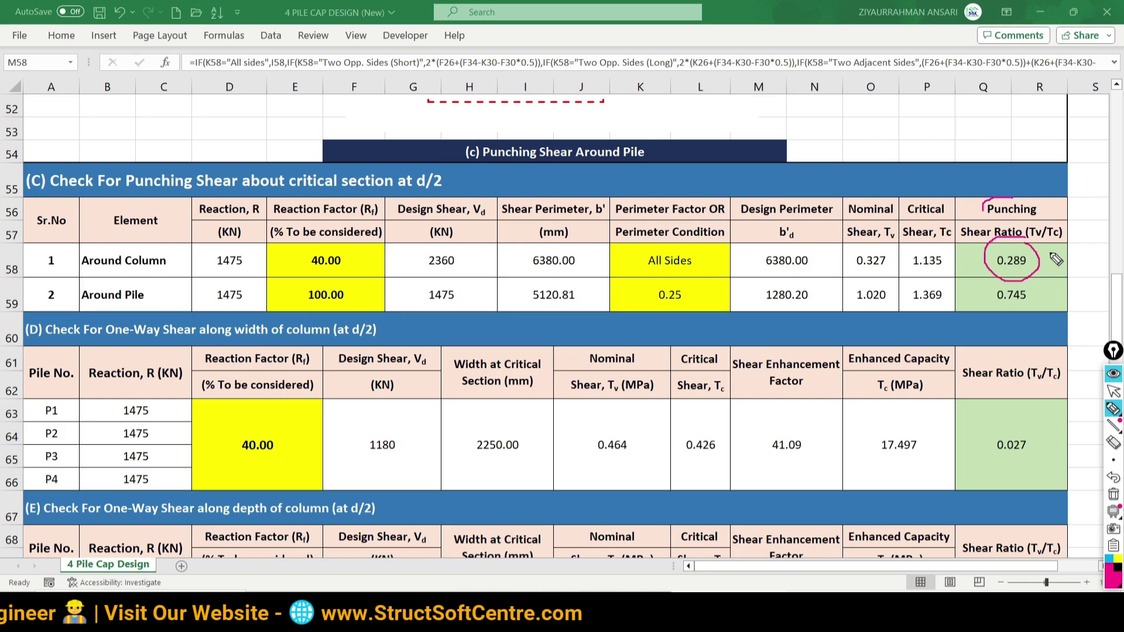
{"action": "mouse_move", "coordinate": [1050, 250]}
{"action": "left_mouse_down"}
{"action": "mouse_move", "coordinate": [1054, 273]}
{"action": "mouse_move", "coordinate": [1105, 277]}
{"action": "left_mouse_up"}
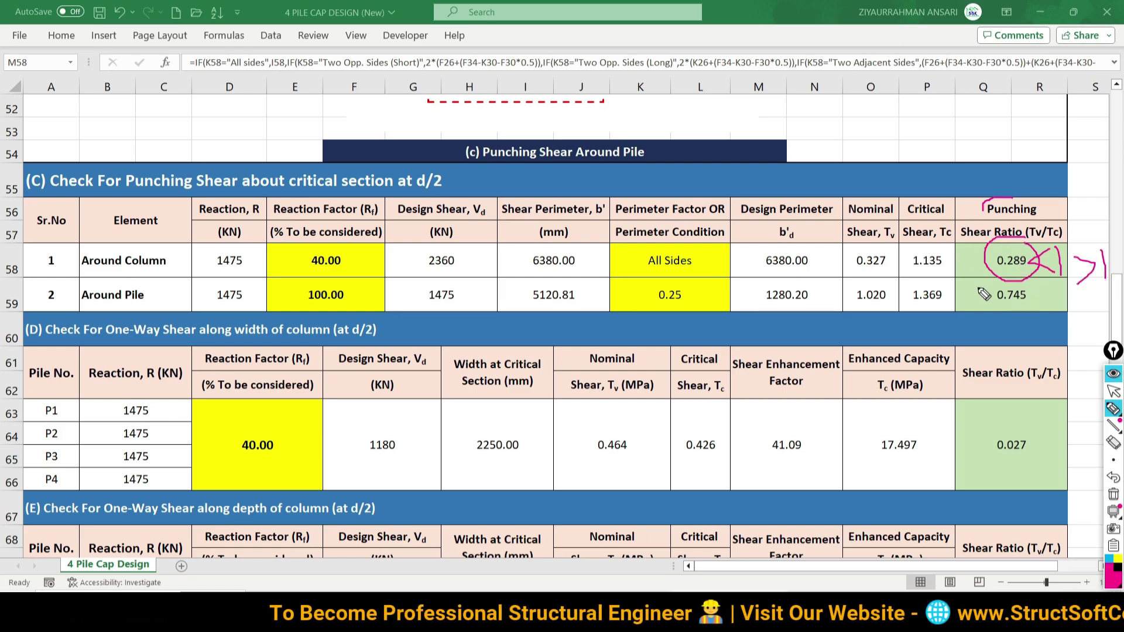
{"action": "left_click", "coordinate": [1113, 496]}
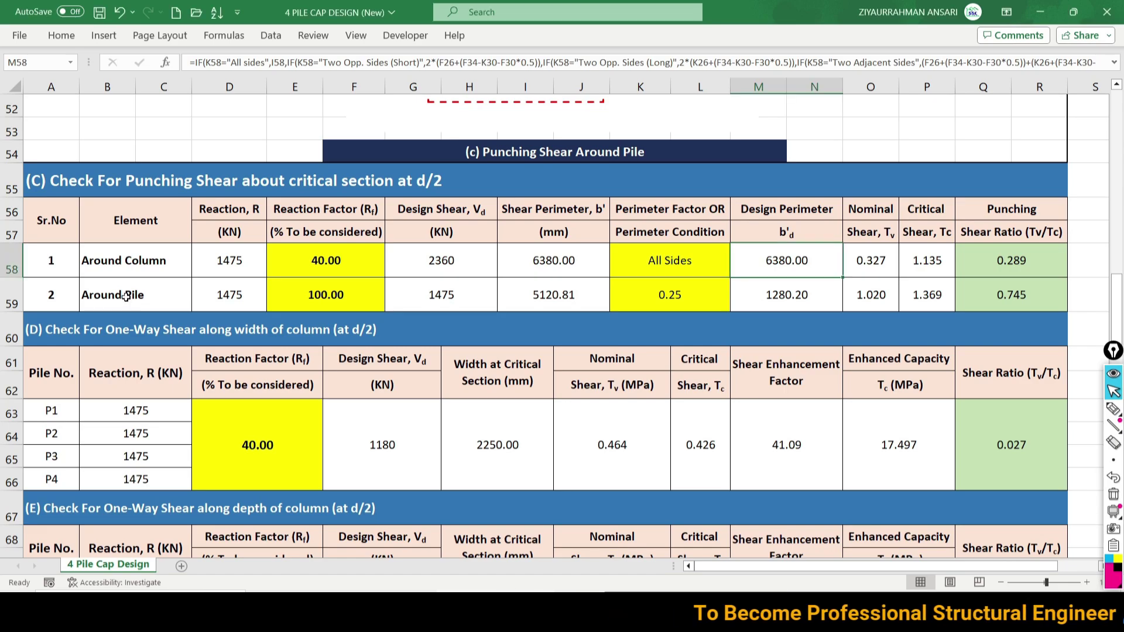
Step: Check the pile row's reaction and design shear, circling the 5120.81 perimeter value
{"action": "scroll", "coordinate": [574, 246], "scroll_direction": "up", "scroll_amount": 3}
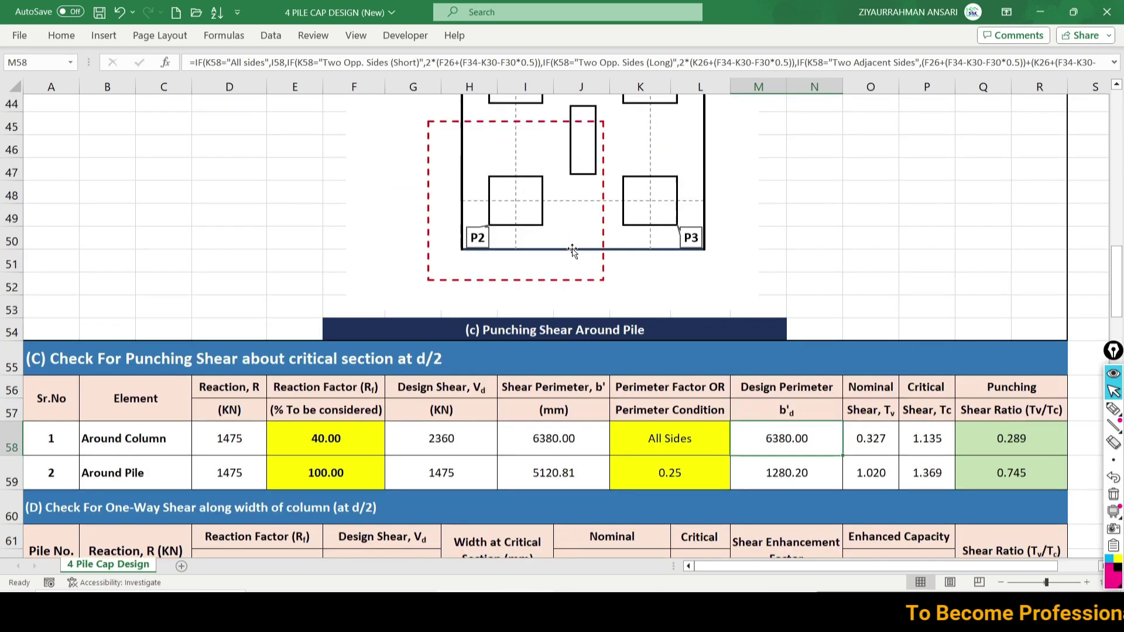
{"action": "scroll", "coordinate": [554, 175], "scroll_direction": "up", "scroll_amount": 1}
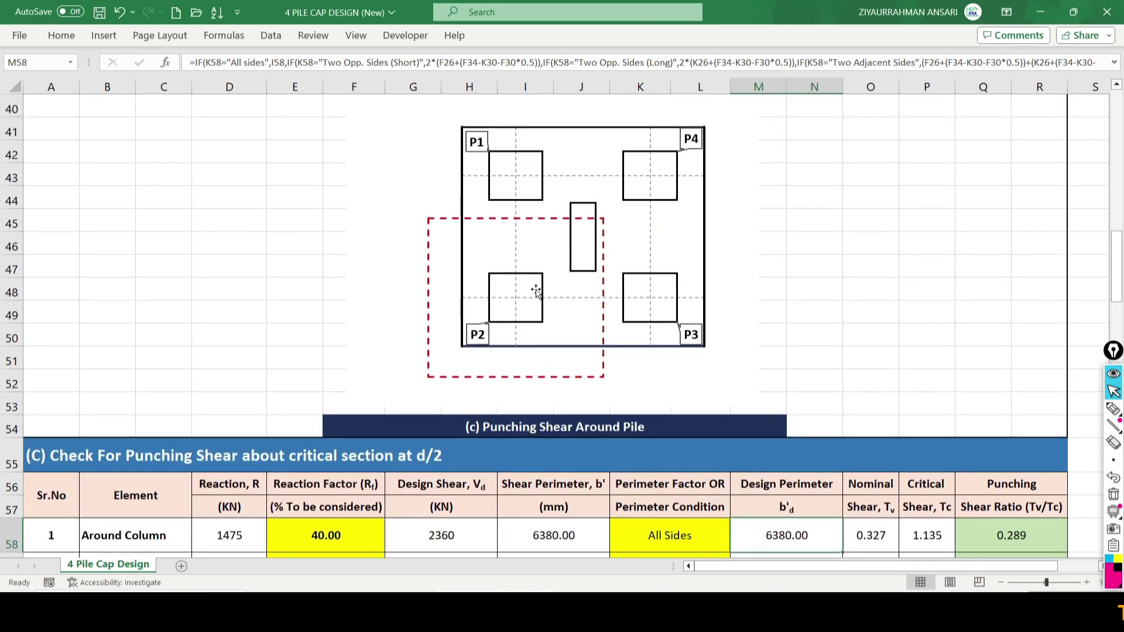
{"action": "scroll", "coordinate": [536, 291], "scroll_direction": "down", "scroll_amount": 1}
{"action": "scroll", "coordinate": [202, 419], "scroll_direction": "down", "scroll_amount": 2}
{"action": "left_click", "coordinate": [229, 366]}
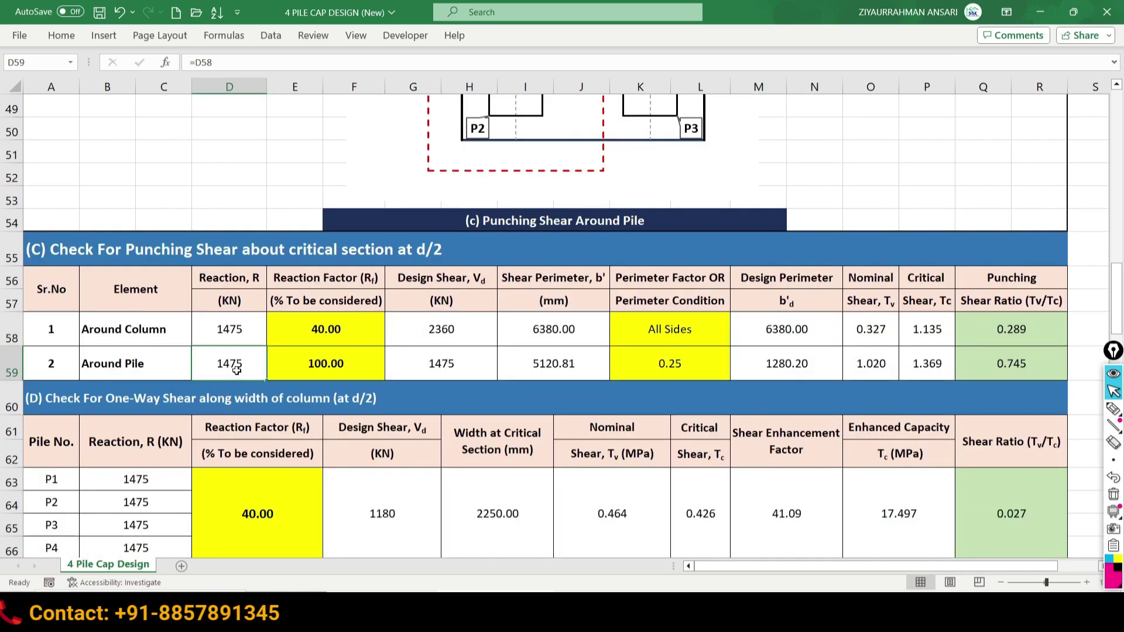
{"action": "scroll", "coordinate": [342, 375], "scroll_direction": "up", "scroll_amount": 1}
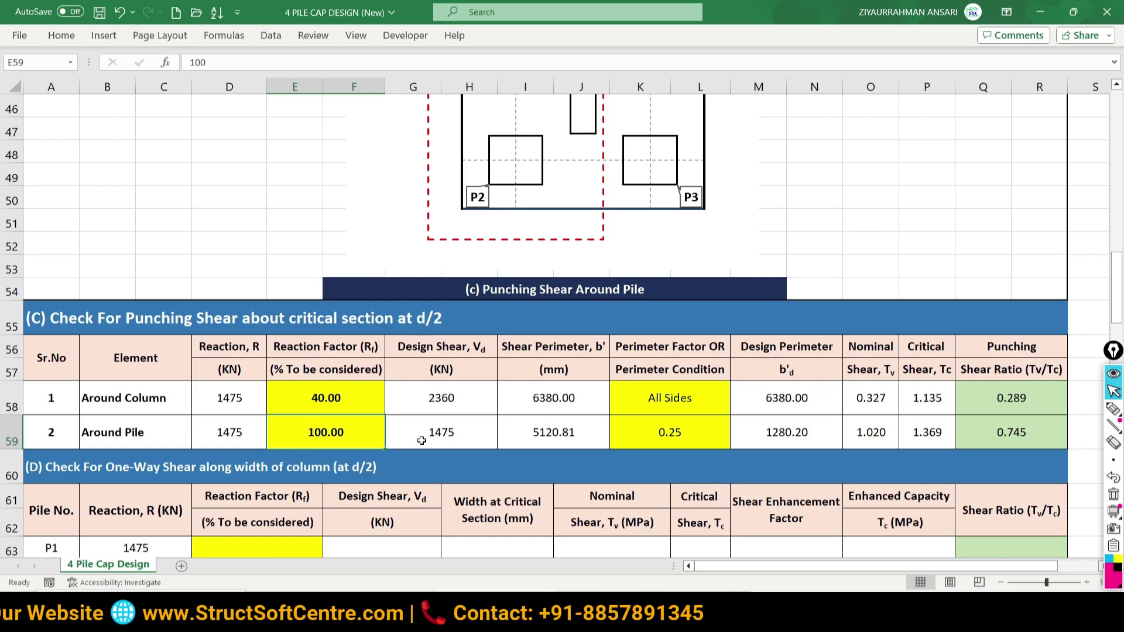
{"action": "left_click", "coordinate": [447, 439]}
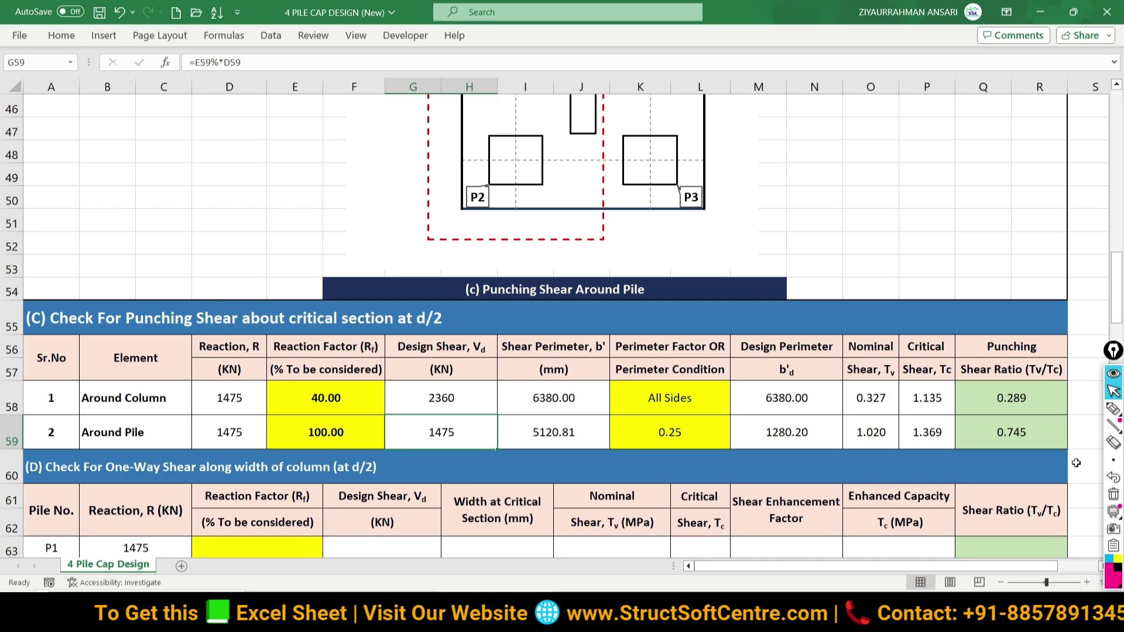
{"action": "left_click", "coordinate": [1113, 408]}
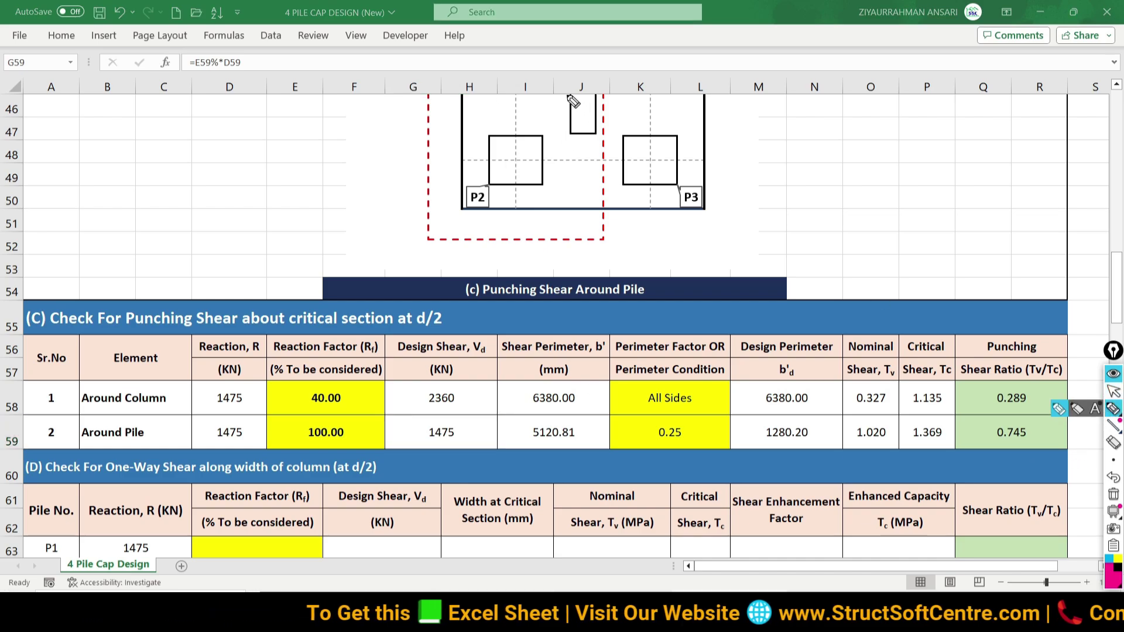
{"action": "mouse_move", "coordinate": [549, 418]}
{"action": "left_mouse_down"}
{"action": "mouse_move", "coordinate": [606, 439]}
{"action": "mouse_move", "coordinate": [550, 418]}
{"action": "left_mouse_up"}
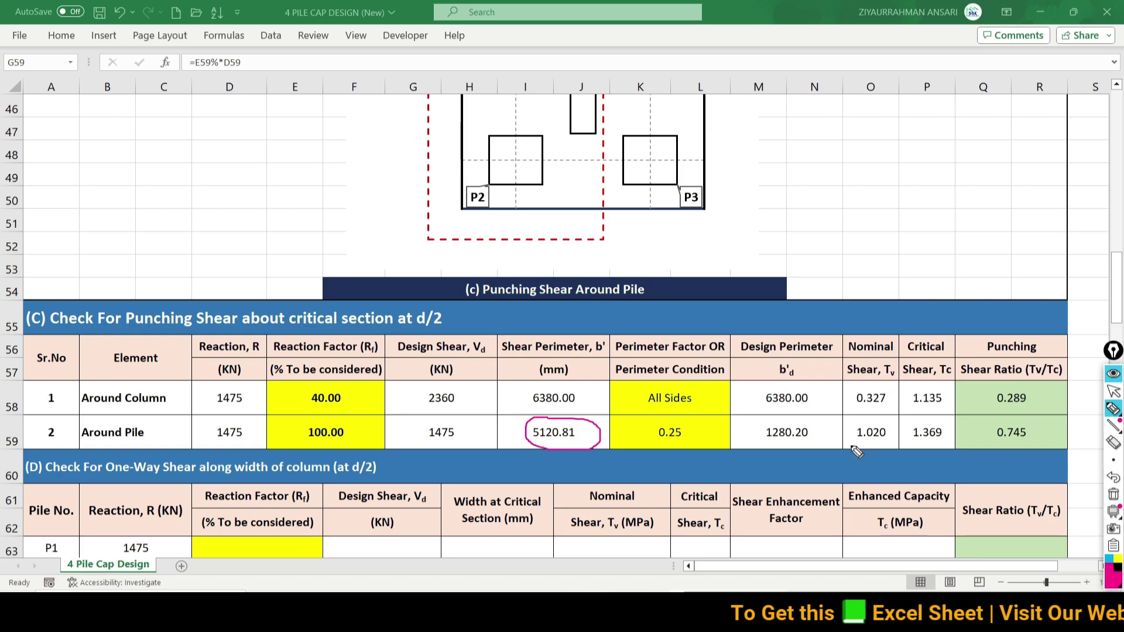
Step: Outline the shear zone around pile P2 in ink, then erase it
{"action": "scroll", "coordinate": [579, 277], "scroll_direction": "up", "scroll_amount": 2}
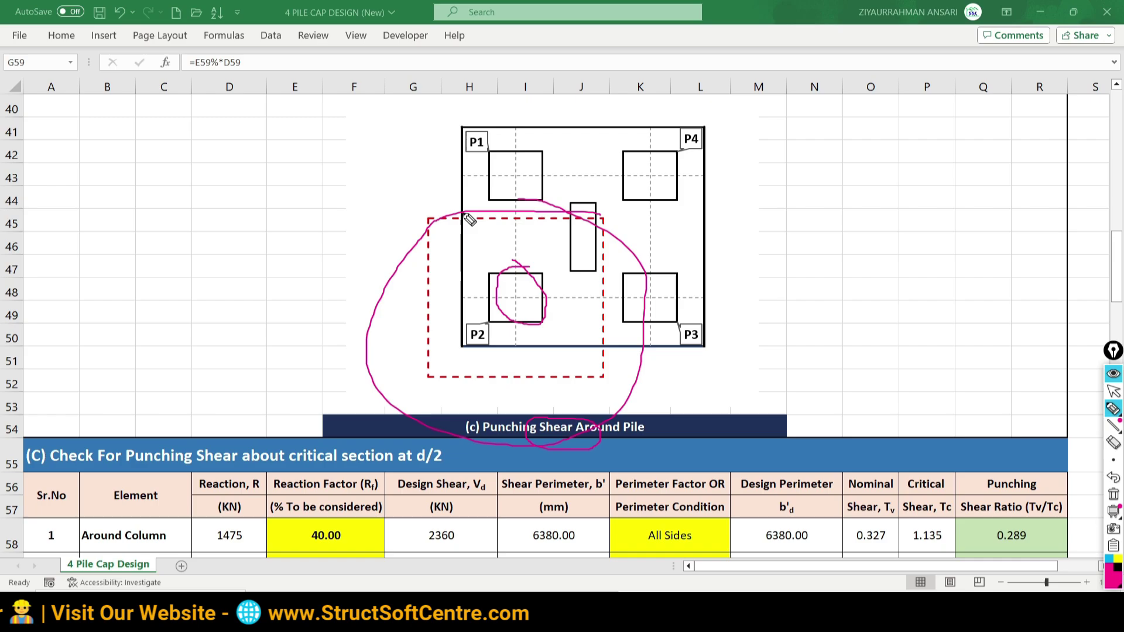
{"action": "left_click_drag", "start_coordinate": [470, 220], "coordinate": [637, 351]}
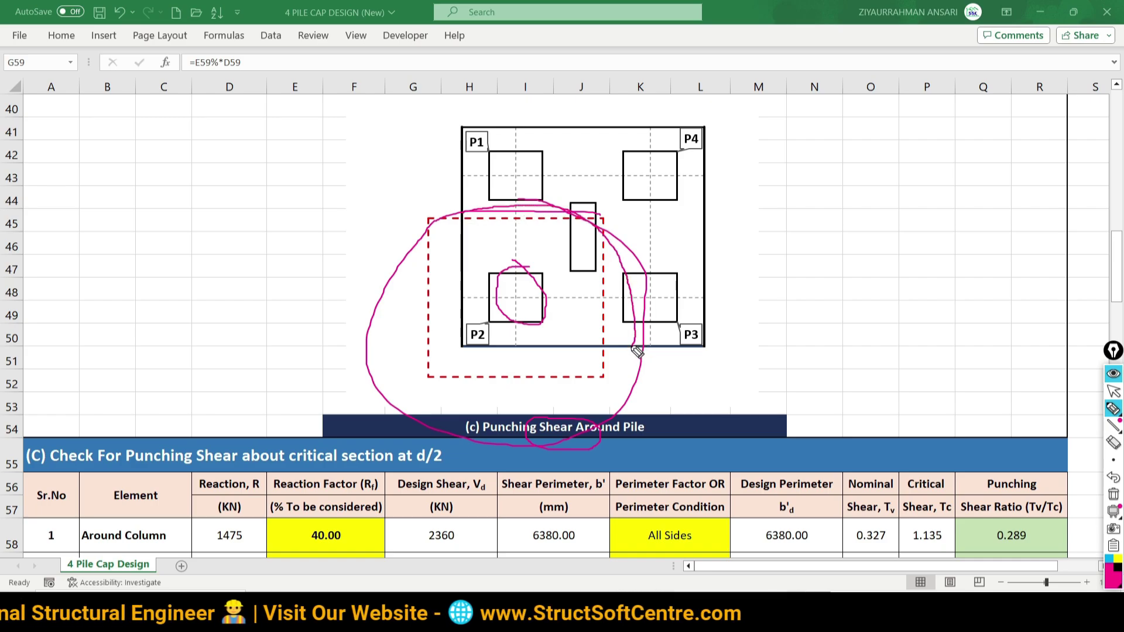
{"action": "mouse_move", "coordinate": [472, 212]}
{"action": "left_mouse_down"}
{"action": "mouse_move", "coordinate": [634, 260]}
{"action": "mouse_move", "coordinate": [640, 339]}
{"action": "left_mouse_up"}
{"action": "mouse_move", "coordinate": [439, 211]}
{"action": "left_mouse_down"}
{"action": "mouse_move", "coordinate": [382, 346]}
{"action": "mouse_move", "coordinate": [432, 408]}
{"action": "left_mouse_up"}
{"action": "mouse_move", "coordinate": [629, 343]}
{"action": "left_mouse_down"}
{"action": "mouse_move", "coordinate": [435, 411]}
{"action": "mouse_move", "coordinate": [401, 449]}
{"action": "left_mouse_up"}
{"action": "left_click_drag", "start_coordinate": [410, 385], "coordinate": [439, 456]}
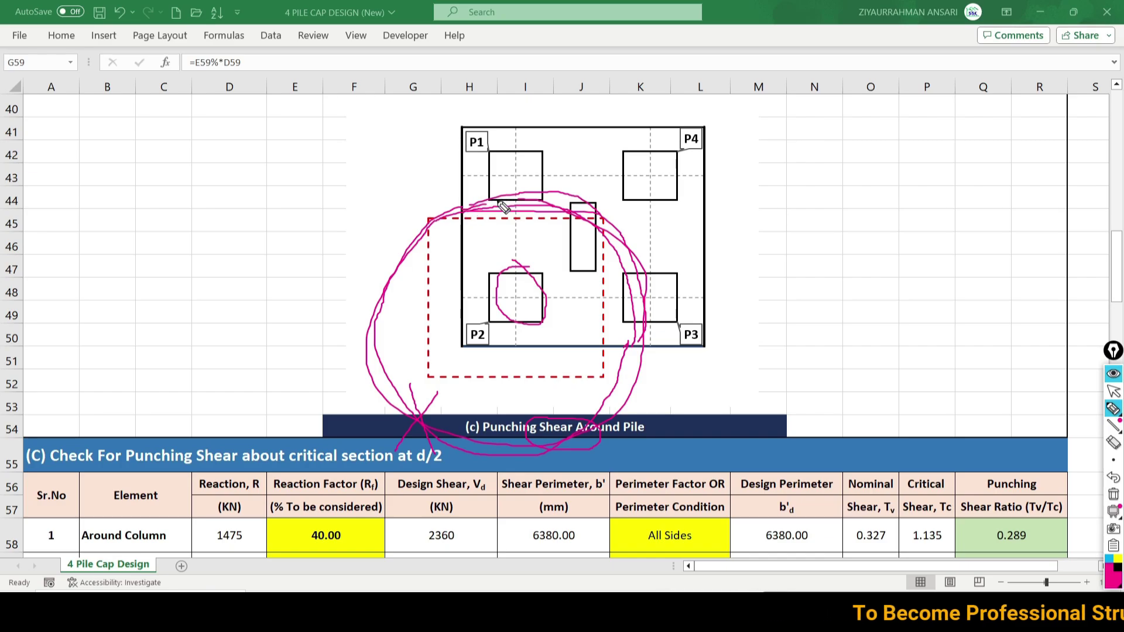
{"action": "left_click", "coordinate": [1114, 495]}
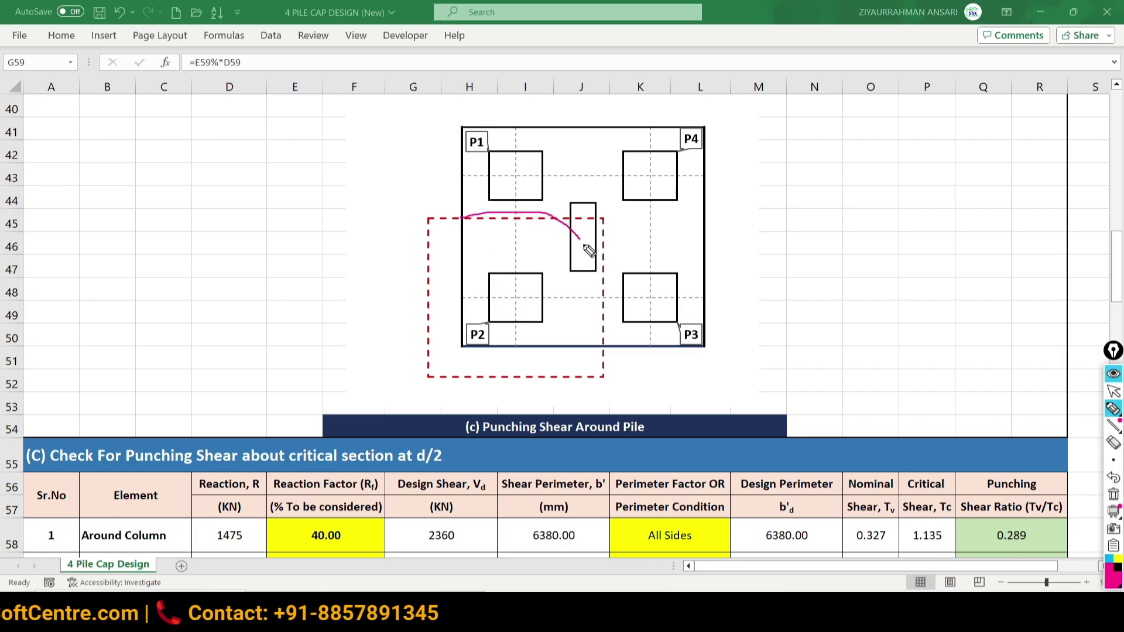
Step: Draw the curved critical perimeter arc around pile P2
{"action": "left_click_drag", "start_coordinate": [609, 331], "coordinate": [597, 342]}
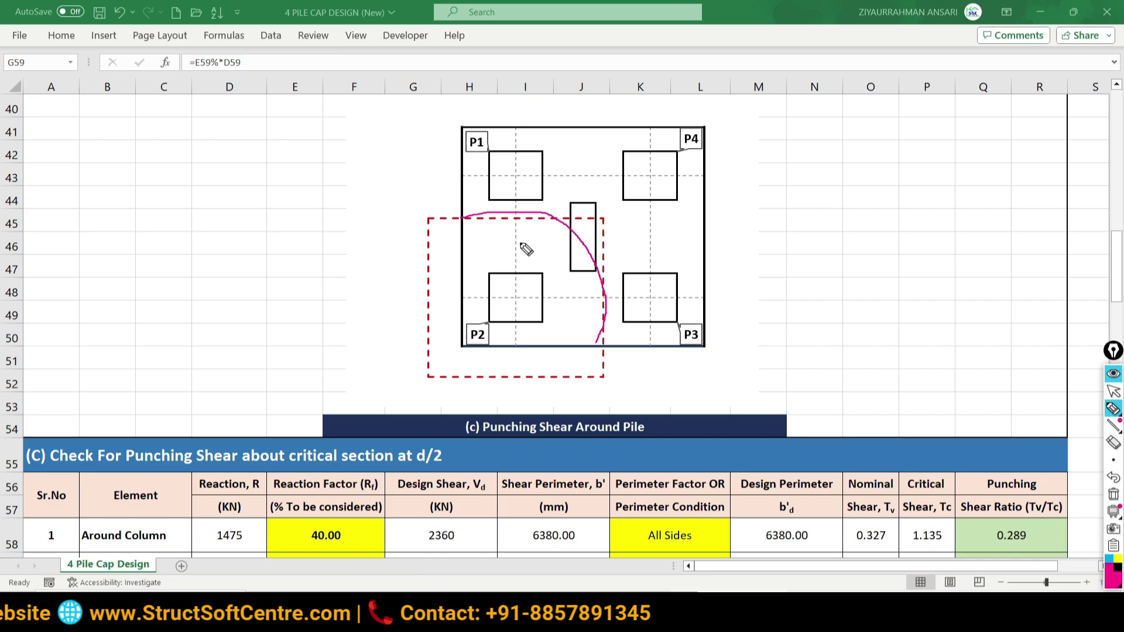
{"action": "left_click", "coordinate": [1114, 427]}
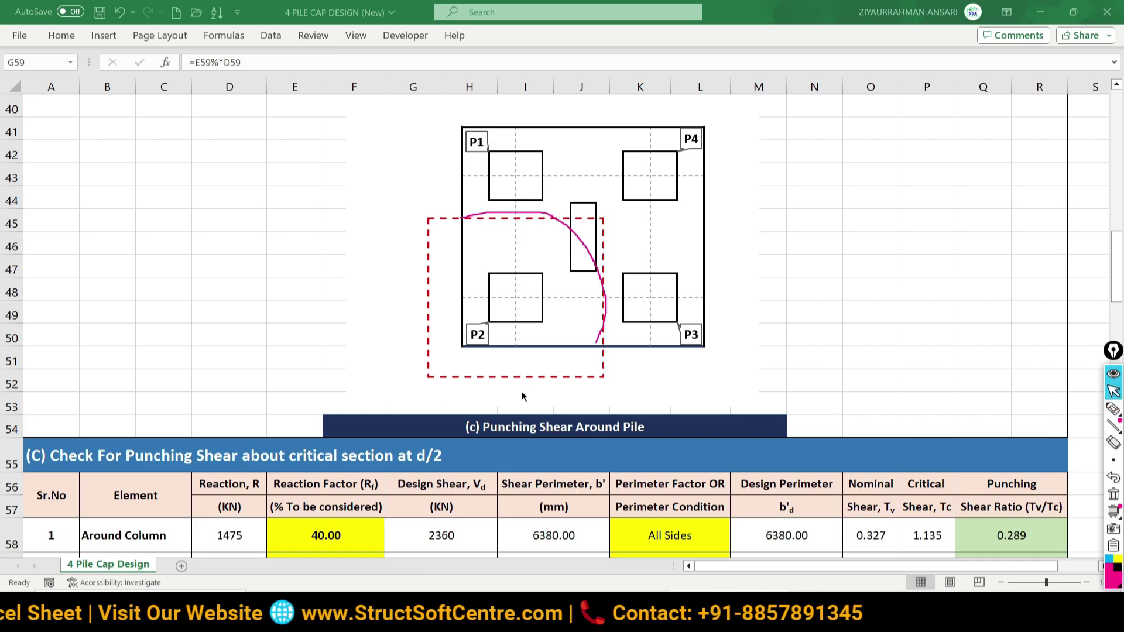
{"action": "scroll", "coordinate": [590, 444], "scroll_direction": "down", "scroll_amount": 2}
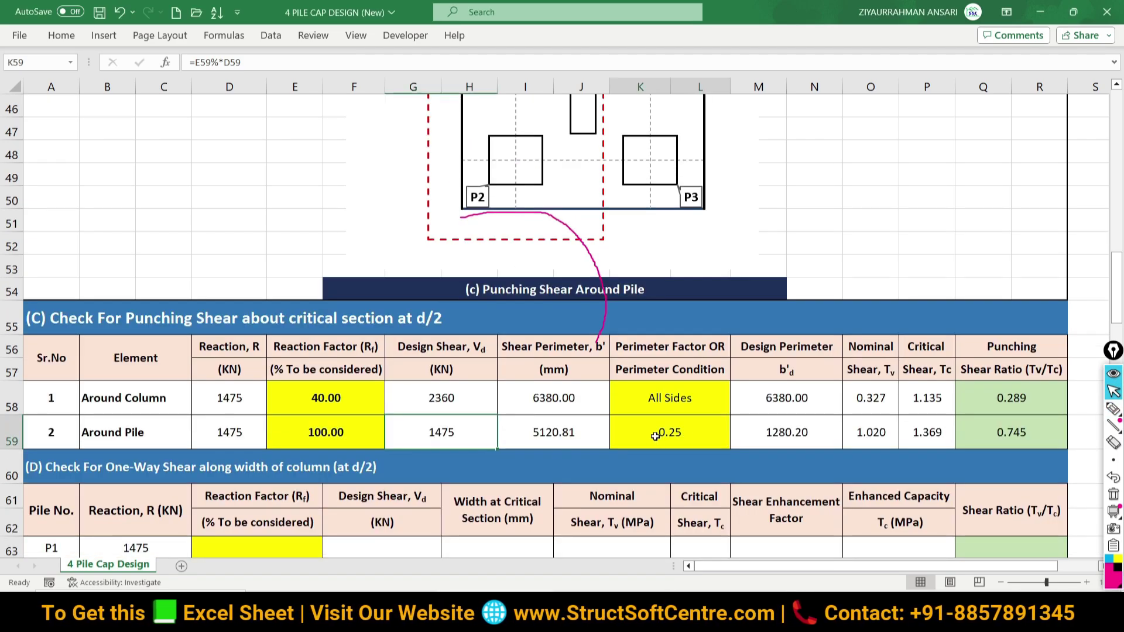
Step: Confirm the pile's 0.25 perimeter factor and inspect its design perimeter formula
{"action": "left_click", "coordinate": [695, 439]}
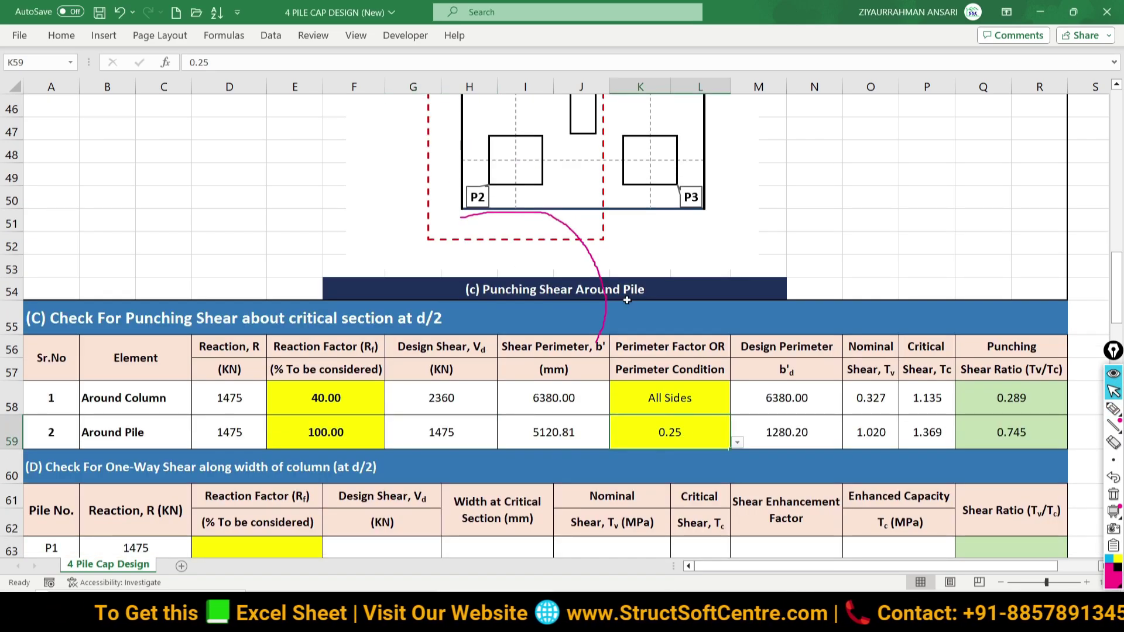
{"action": "left_click", "coordinate": [737, 442]}
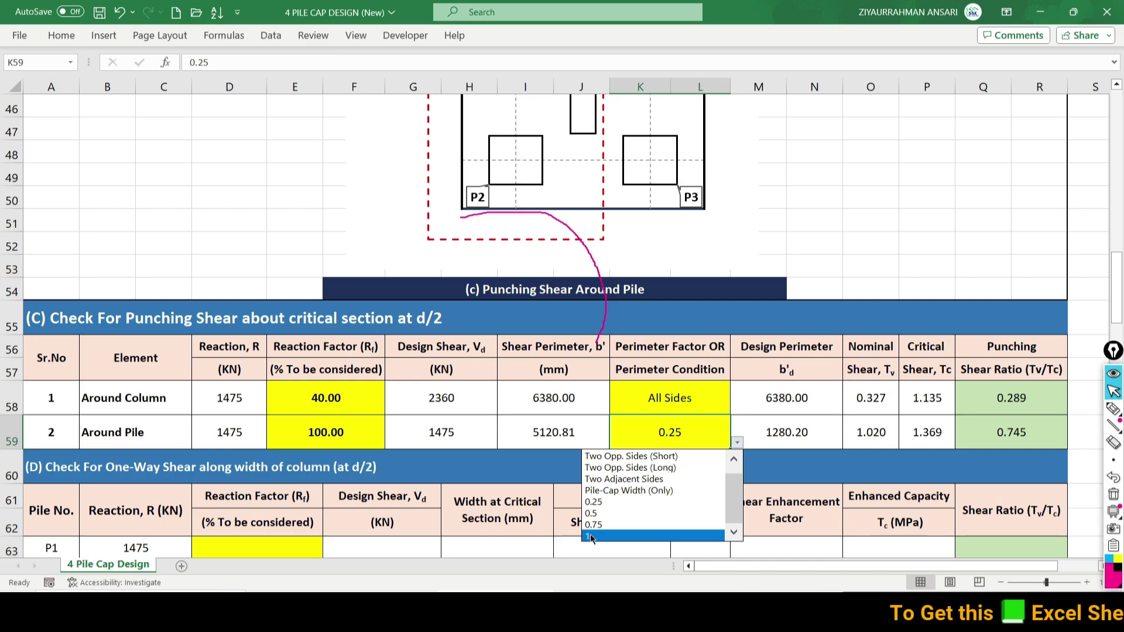
{"action": "left_click", "coordinate": [821, 432]}
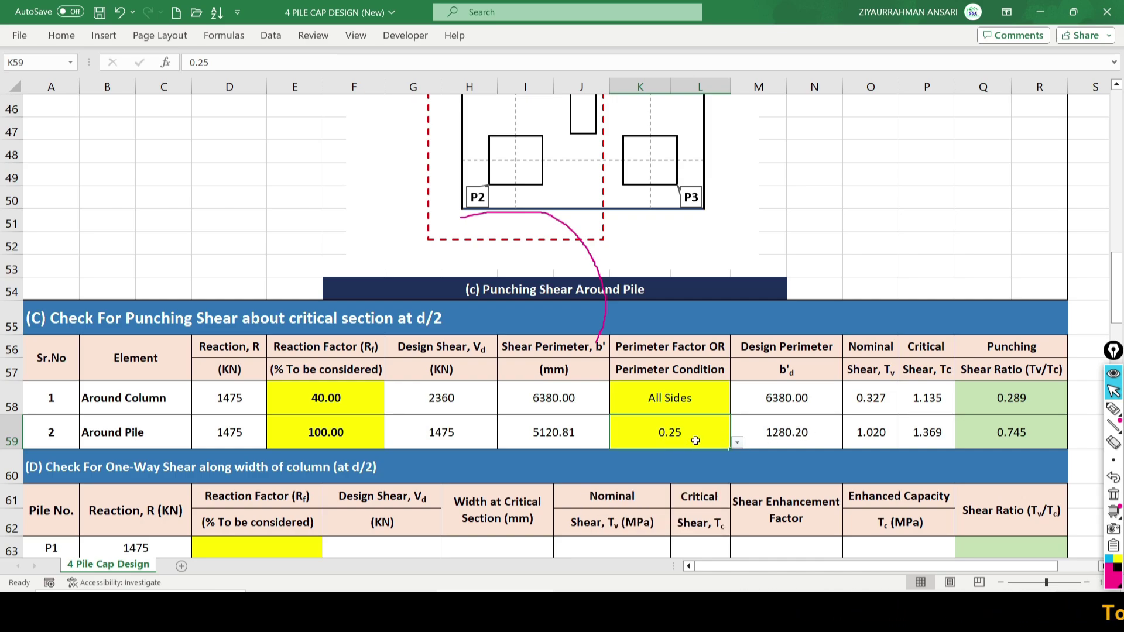
{"action": "left_click", "coordinate": [785, 431]}
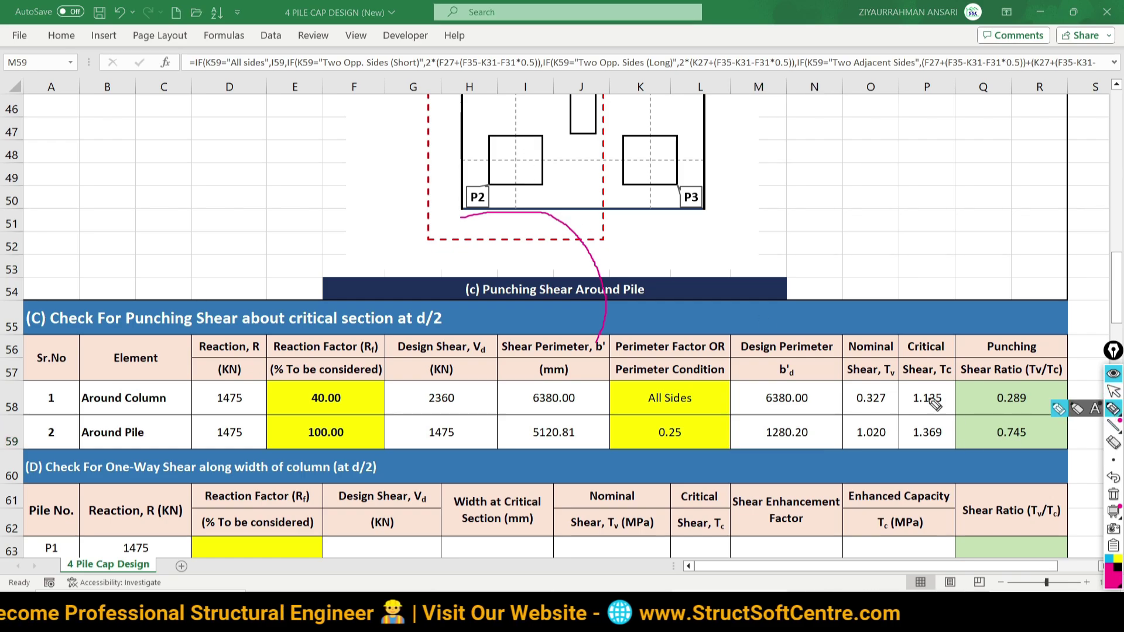
Step: Tick the 0.745 around-pile punching ratio with the annotation pen
{"action": "key", "text": "ctrl+shift+h"}
{"action": "mouse_move", "coordinate": [1026, 433]}
{"action": "left_mouse_down"}
{"action": "mouse_move", "coordinate": [1042, 448]}
{"action": "mouse_move", "coordinate": [1066, 409]}
{"action": "left_mouse_up"}
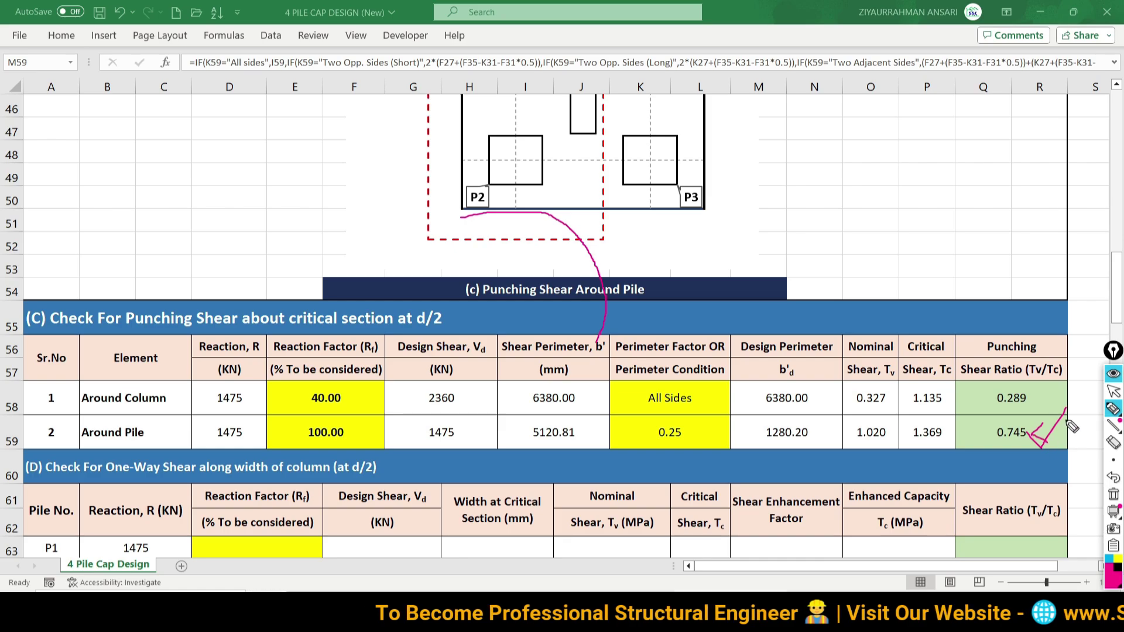
{"action": "left_click", "coordinate": [1113, 391]}
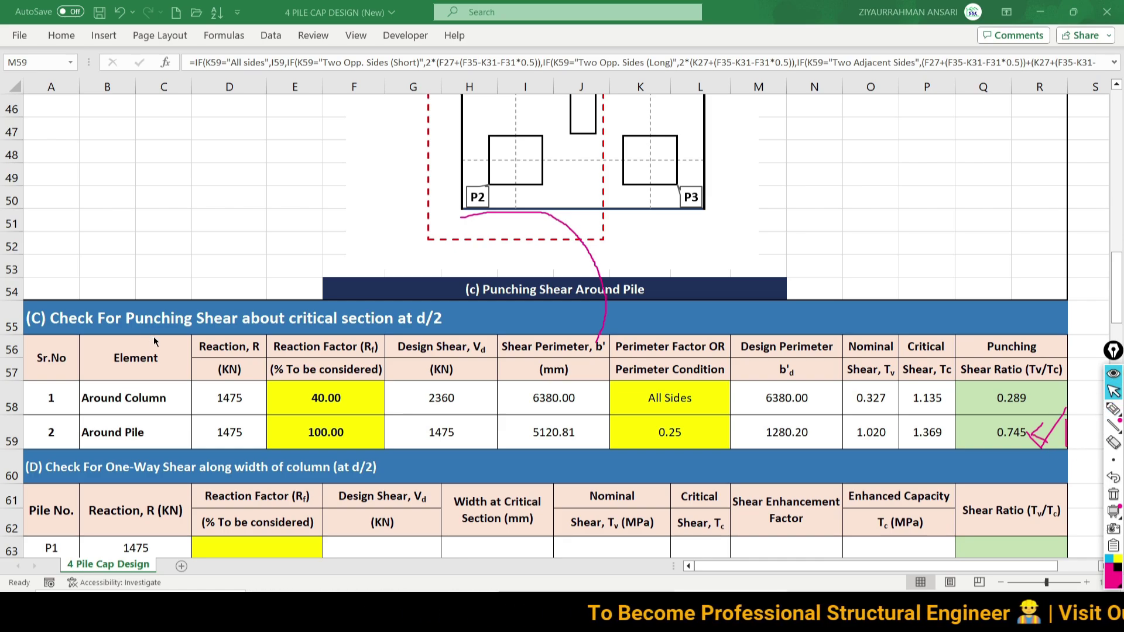
Step: Underline the depth-of-column section (E) heading in ink, then clear it
{"action": "scroll", "coordinate": [196, 328], "scroll_direction": "up", "scroll_amount": 3}
{"action": "scroll", "coordinate": [280, 311], "scroll_direction": "up", "scroll_amount": 2}
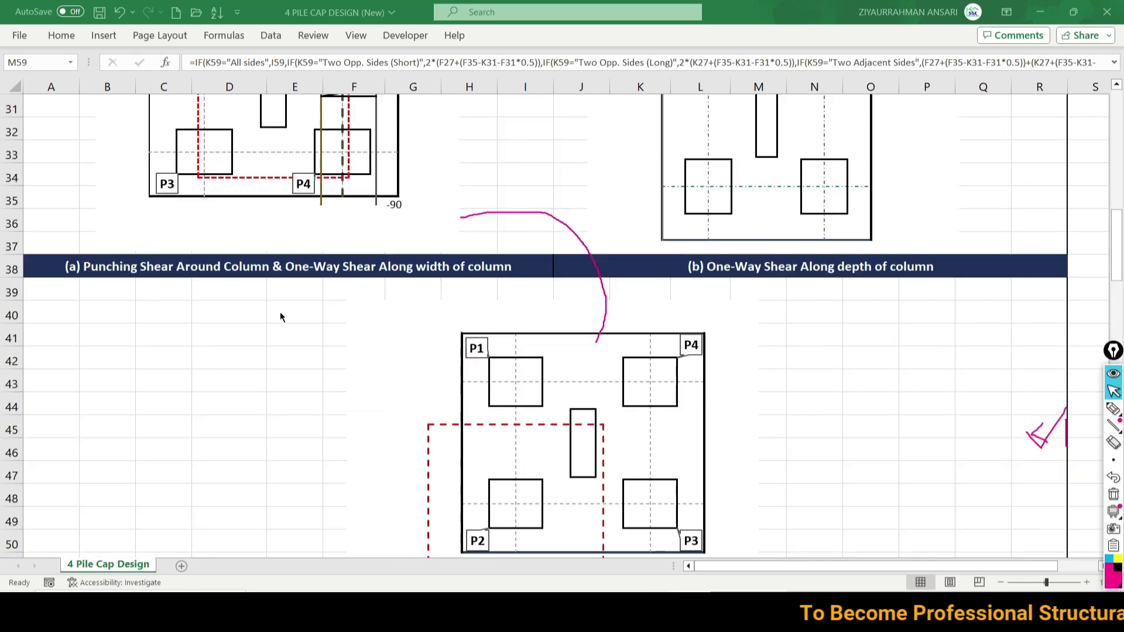
{"action": "scroll", "coordinate": [257, 251], "scroll_direction": "up", "scroll_amount": 1}
{"action": "scroll", "coordinate": [257, 255], "scroll_direction": "up", "scroll_amount": 2}
{"action": "scroll", "coordinate": [409, 384], "scroll_direction": "down", "scroll_amount": 4}
{"action": "scroll", "coordinate": [409, 384], "scroll_direction": "down", "scroll_amount": 4}
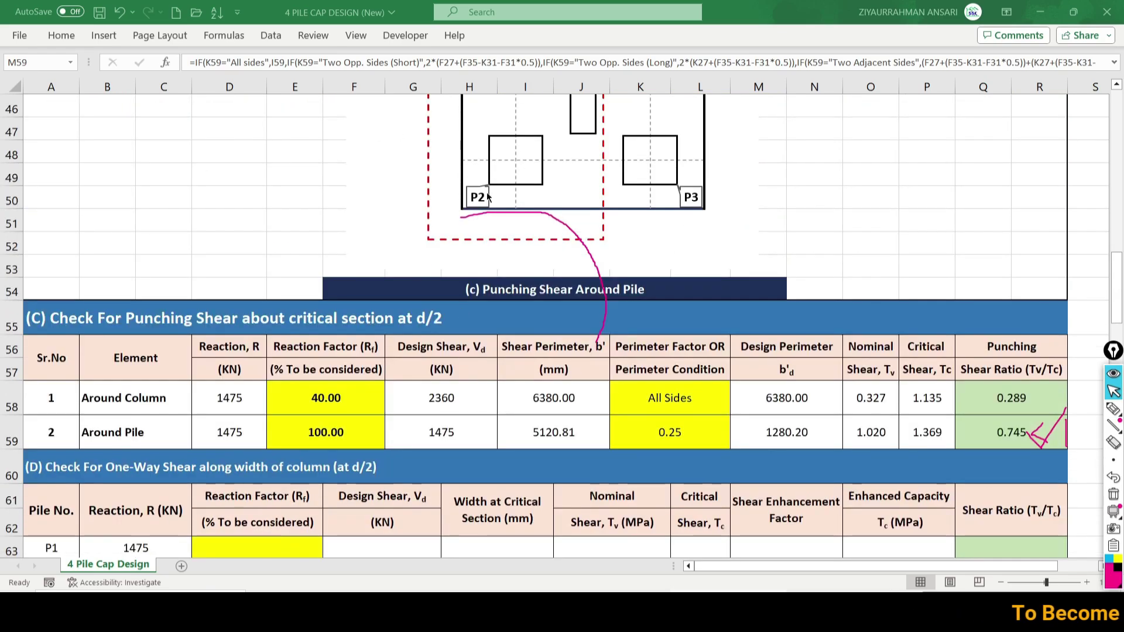
{"action": "scroll", "coordinate": [369, 272], "scroll_direction": "down", "scroll_amount": 2}
{"action": "scroll", "coordinate": [236, 419], "scroll_direction": "down", "scroll_amount": 1}
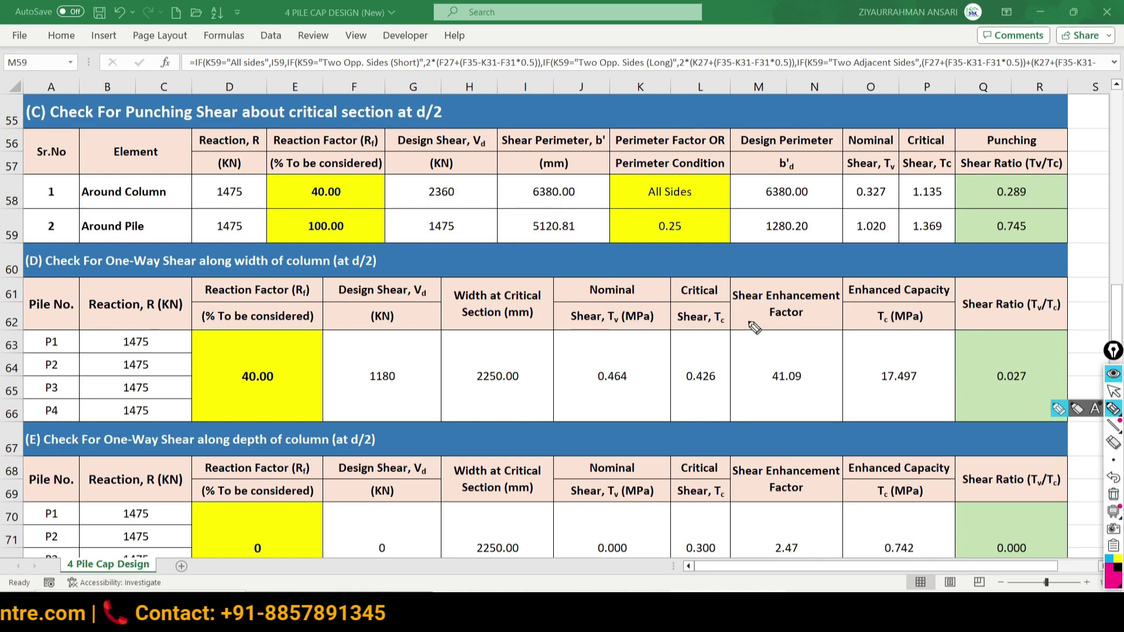
{"action": "left_click_drag", "start_coordinate": [232, 453], "coordinate": [299, 453]}
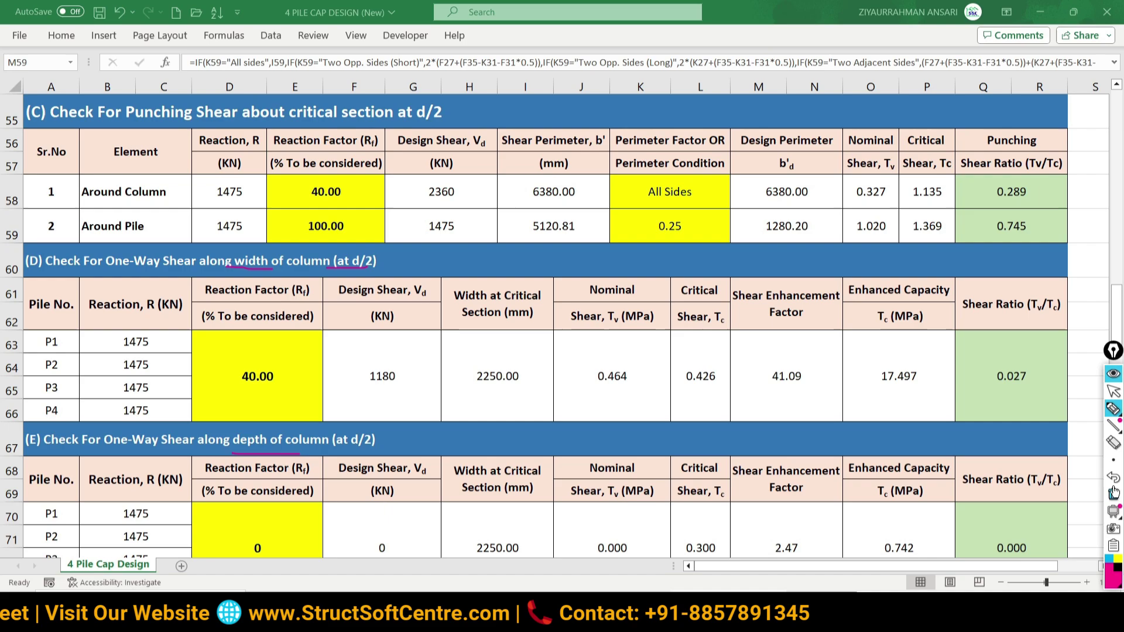
{"action": "left_click", "coordinate": [1113, 391]}
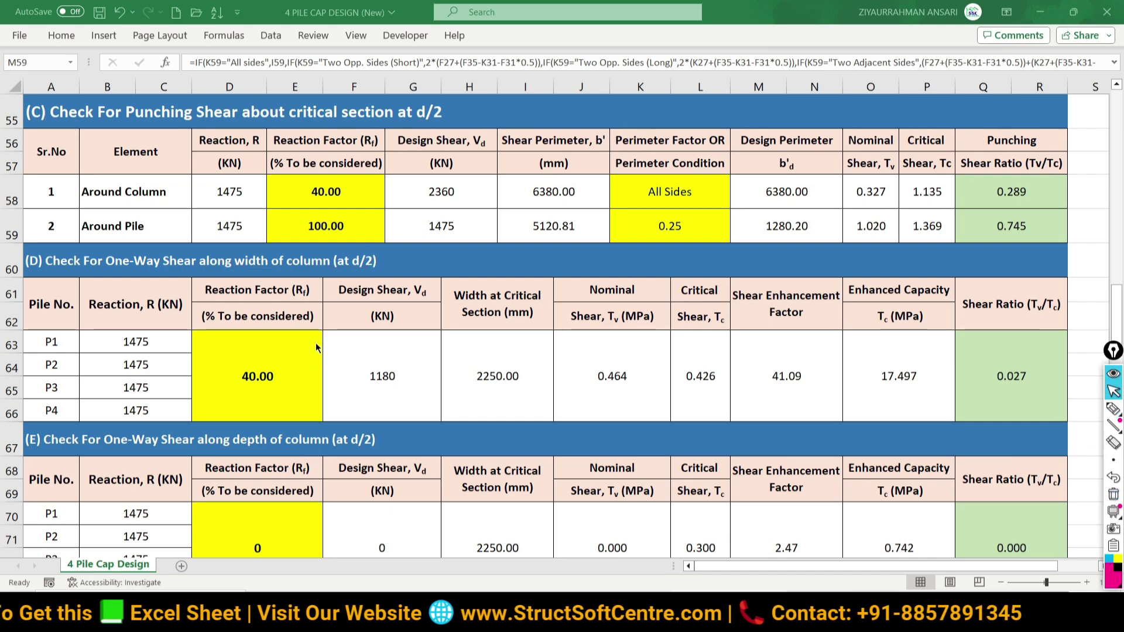
Step: Return to the one-way shear plan drawings above the table
{"action": "scroll", "coordinate": [413, 374], "scroll_direction": "up", "scroll_amount": 3}
{"action": "scroll", "coordinate": [419, 344], "scroll_direction": "up", "scroll_amount": 4}
{"action": "scroll", "coordinate": [419, 344], "scroll_direction": "up", "scroll_amount": 2}
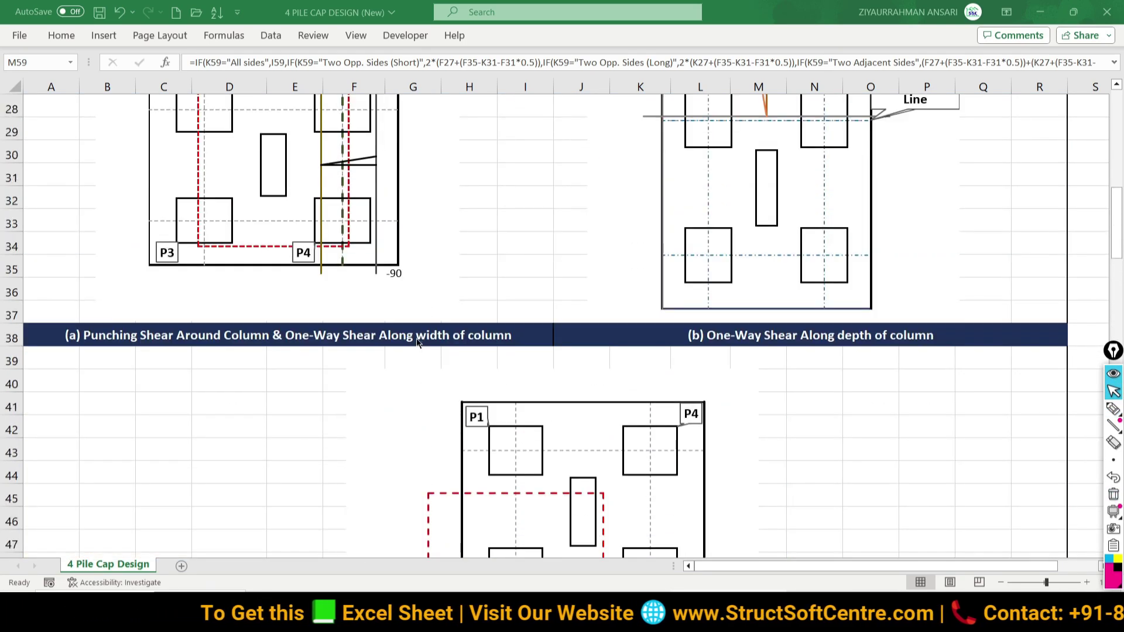
{"action": "scroll", "coordinate": [420, 344], "scroll_direction": "up", "scroll_amount": 1}
{"action": "scroll", "coordinate": [419, 343], "scroll_direction": "up", "scroll_amount": 1}
{"action": "left_click", "coordinate": [1118, 408]}
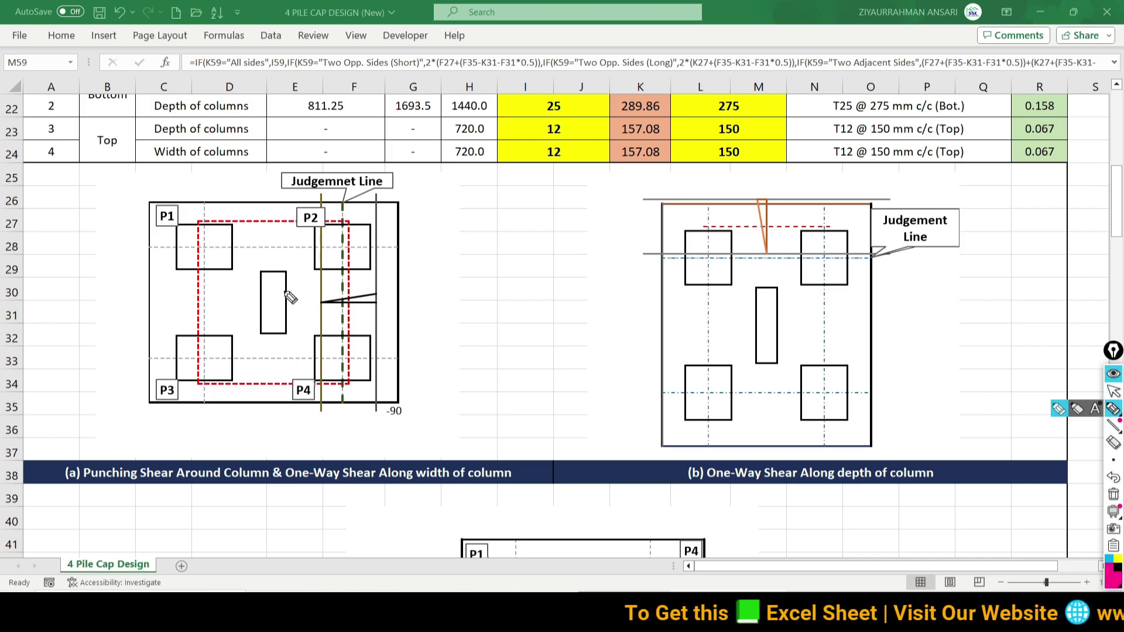
{"action": "left_click", "coordinate": [1112, 392]}
{"action": "scroll", "coordinate": [384, 403], "scroll_direction": "down", "scroll_amount": 8}
{"action": "scroll", "coordinate": [380, 401], "scroll_direction": "down", "scroll_amount": 3}
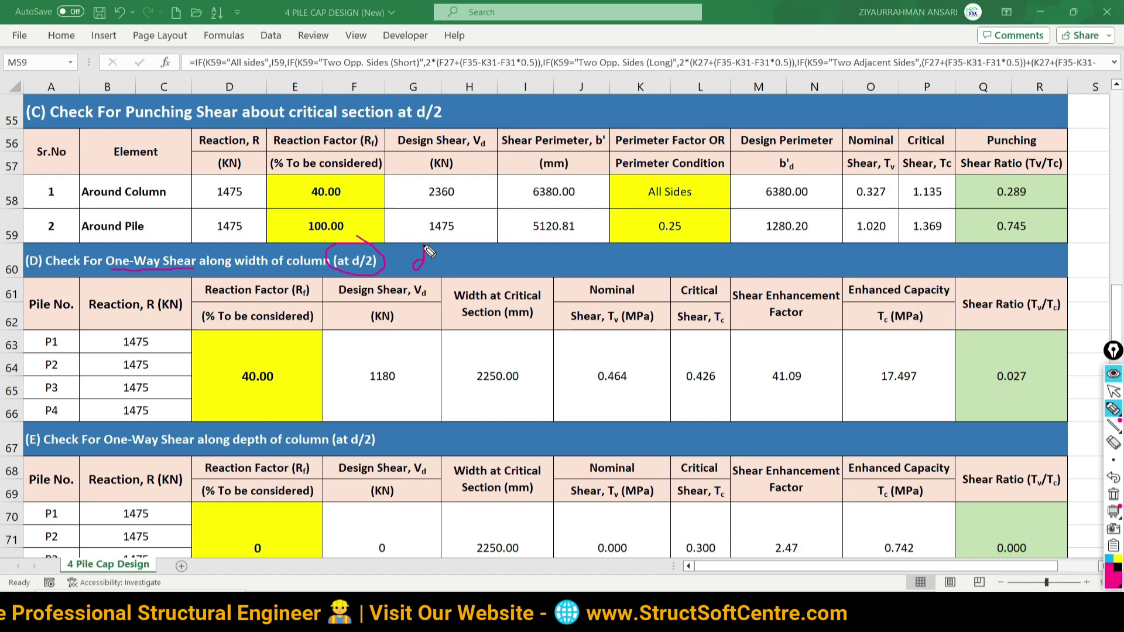
Step: Write and circle 'd' beside the (at d/2) note, then erase the ink
{"action": "left_click_drag", "start_coordinate": [427, 261], "coordinate": [431, 274]}
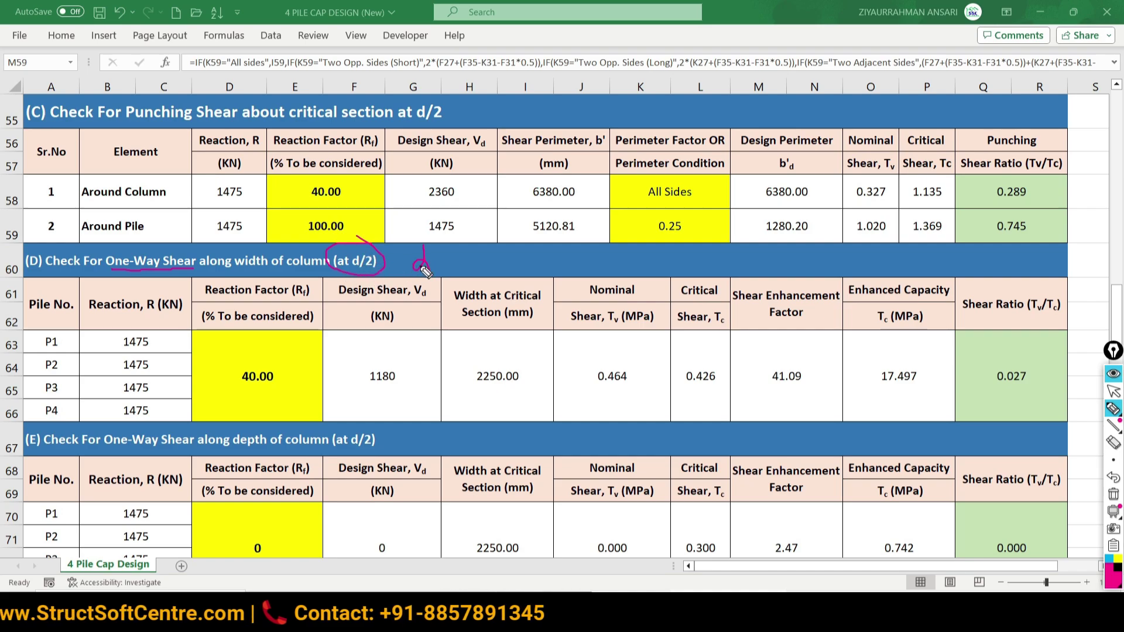
{"action": "left_click_drag", "start_coordinate": [422, 235], "coordinate": [442, 255]}
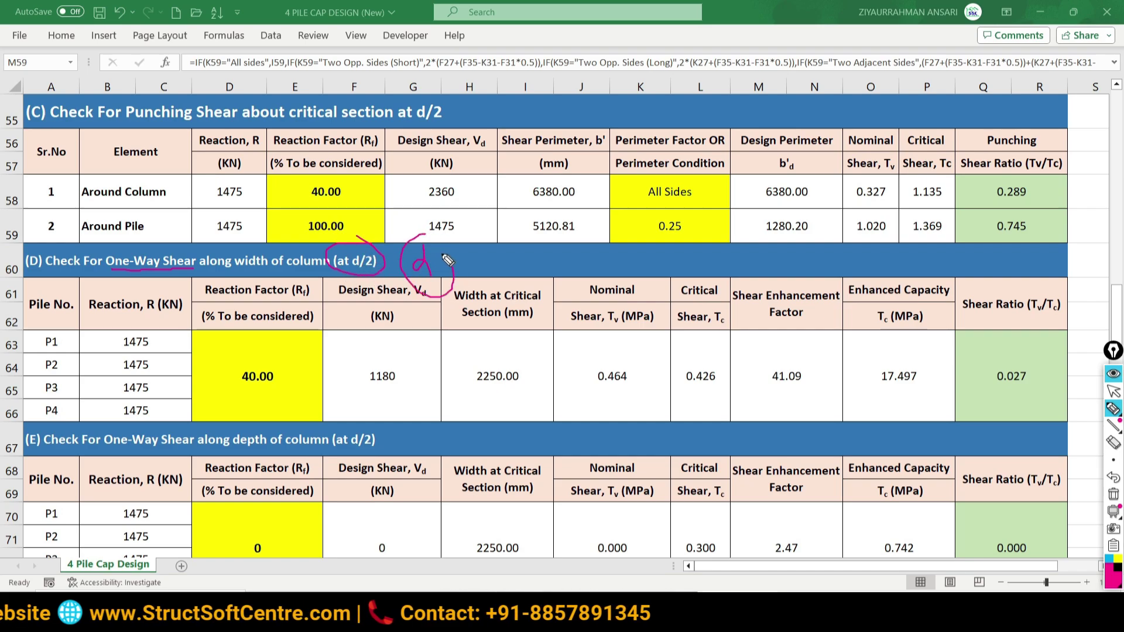
{"action": "left_click", "coordinate": [1113, 495]}
{"action": "left_click", "coordinate": [1113, 391]}
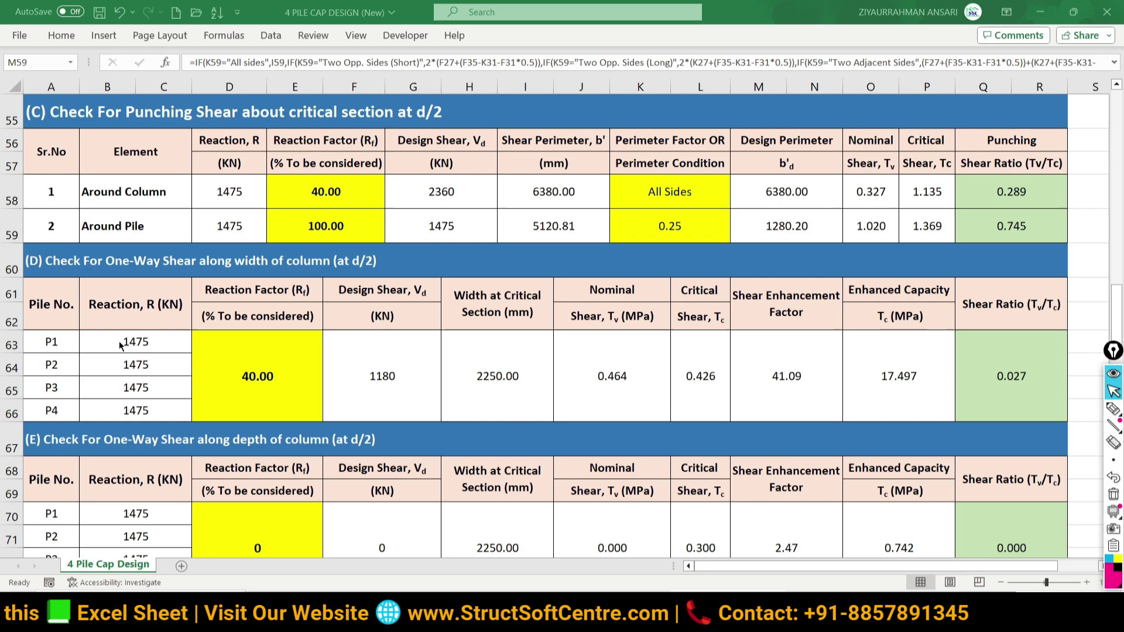
{"action": "scroll", "coordinate": [227, 314], "scroll_direction": "up", "scroll_amount": 4}
{"action": "scroll", "coordinate": [222, 312], "scroll_direction": "up", "scroll_amount": 2}
Step: Trace the judgement line down past pile P4 in ink
{"action": "scroll", "coordinate": [293, 322], "scroll_direction": "up", "scroll_amount": 4}
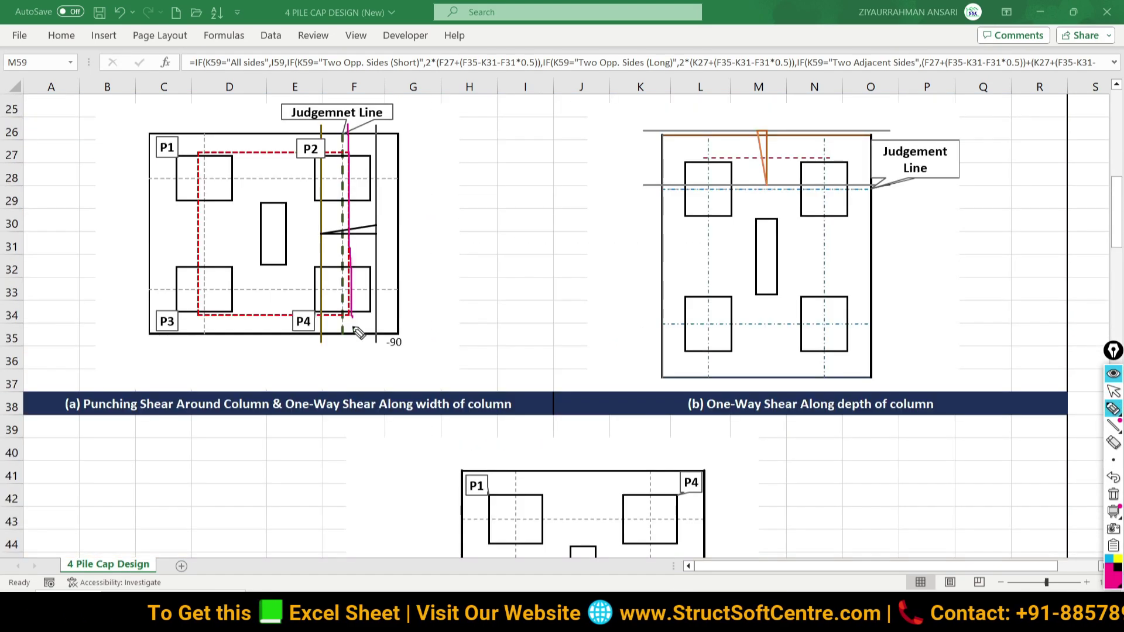
{"action": "left_click_drag", "start_coordinate": [352, 319], "coordinate": [352, 391]}
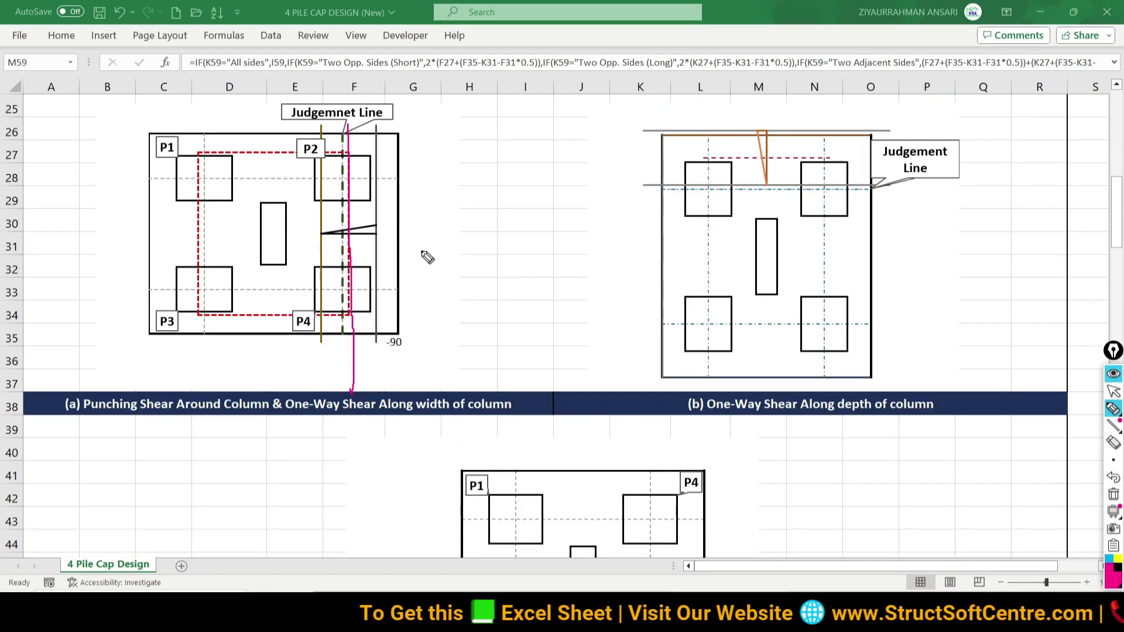
{"action": "left_click", "coordinate": [1113, 392]}
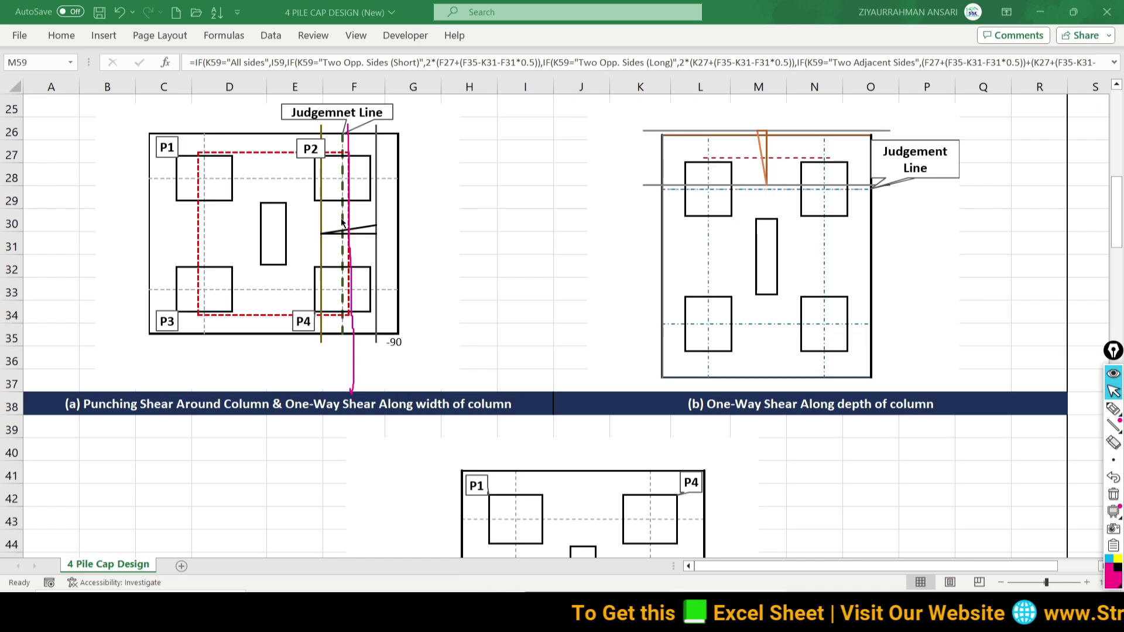
Step: Re-enter the width-direction reaction factor of 40 in D63
{"action": "scroll", "coordinate": [342, 222], "scroll_direction": "down", "scroll_amount": 3}
{"action": "scroll", "coordinate": [311, 366], "scroll_direction": "down", "scroll_amount": 7}
{"action": "scroll", "coordinate": [311, 367], "scroll_direction": "down", "scroll_amount": 1}
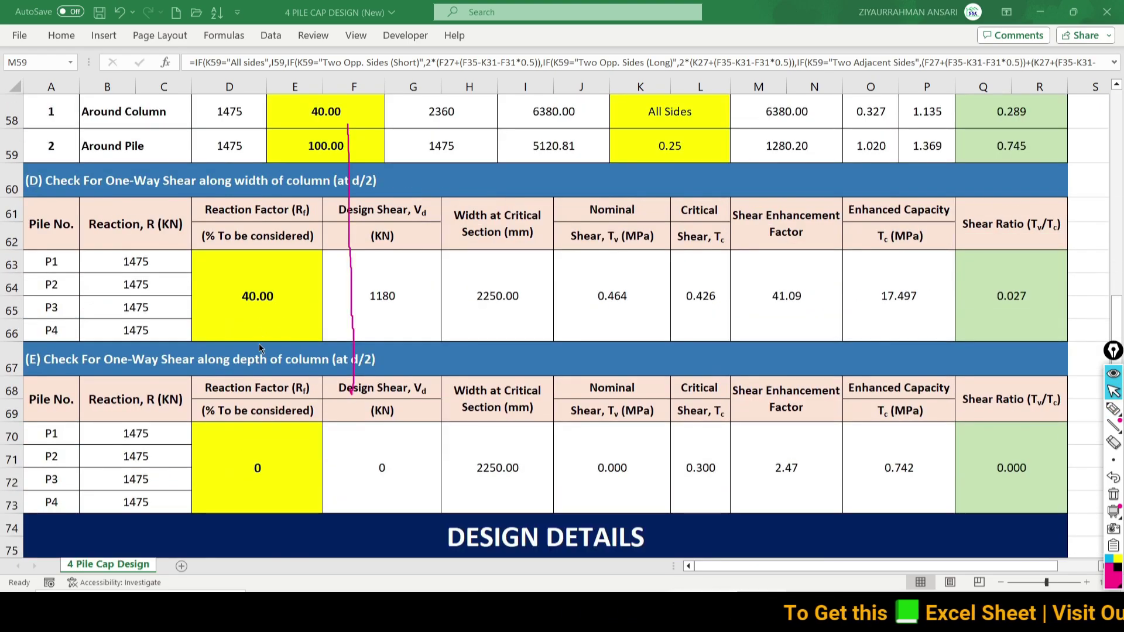
{"action": "left_click", "coordinate": [240, 307]}
{"action": "type", "text": "40"}
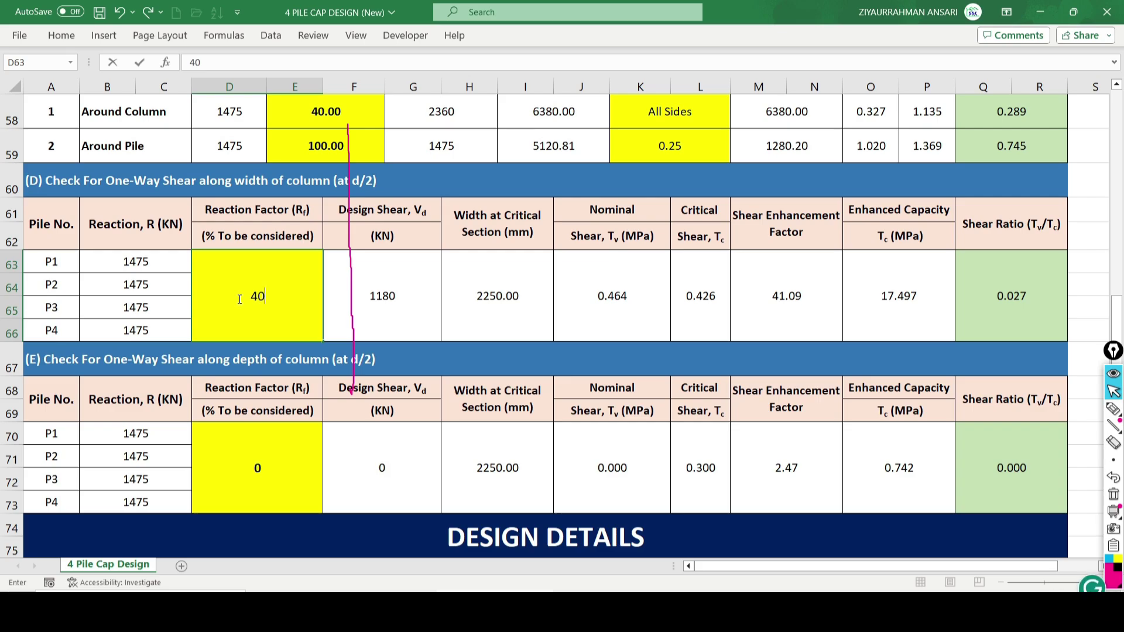
{"action": "key", "text": "Return"}
Step: Trace and loop the judgement line, erase the marks, then circle its end point
{"action": "scroll", "coordinate": [289, 186], "scroll_direction": "up", "scroll_amount": 1}
{"action": "scroll", "coordinate": [289, 186], "scroll_direction": "up", "scroll_amount": 6}
{"action": "scroll", "coordinate": [289, 185], "scroll_direction": "up", "scroll_amount": 7}
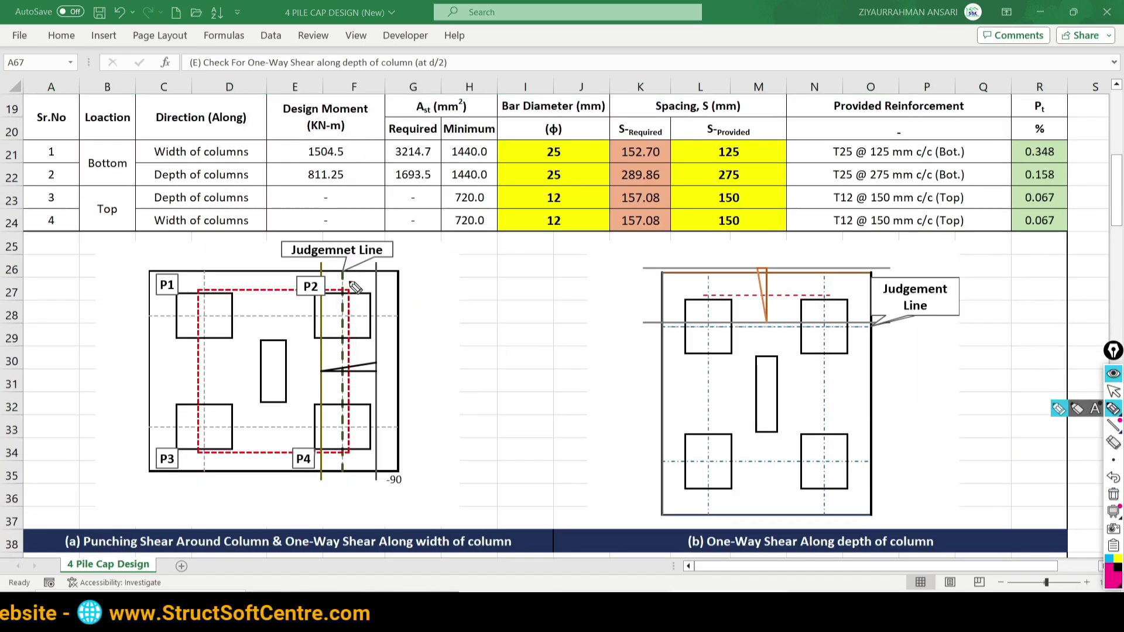
{"action": "left_click_drag", "start_coordinate": [356, 365], "coordinate": [353, 412]}
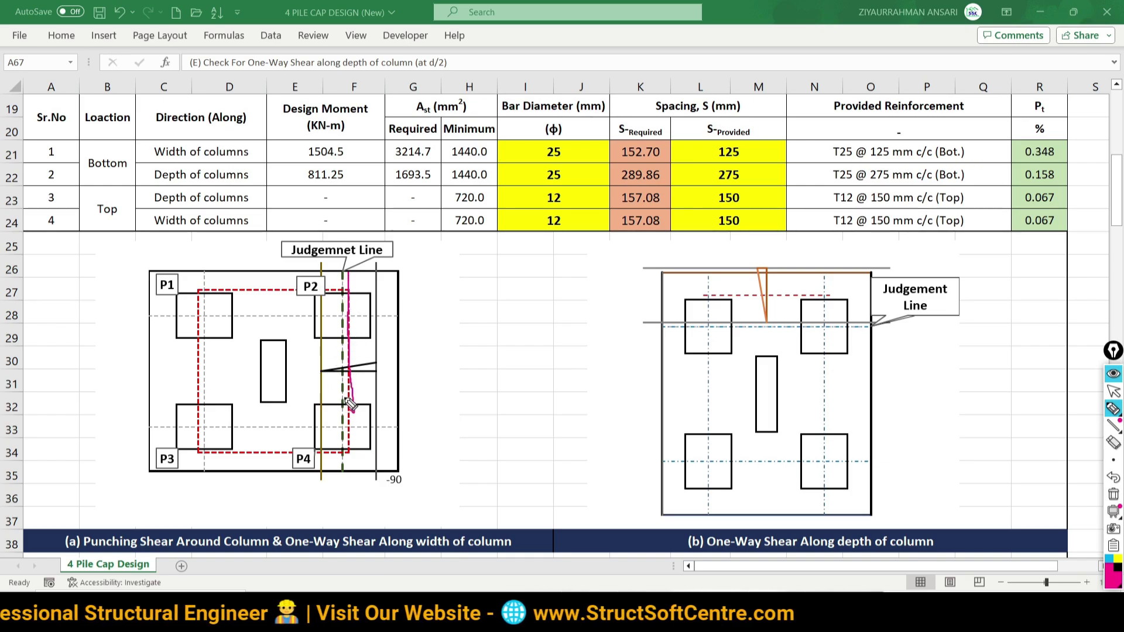
{"action": "left_click_drag", "start_coordinate": [385, 364], "coordinate": [378, 355]}
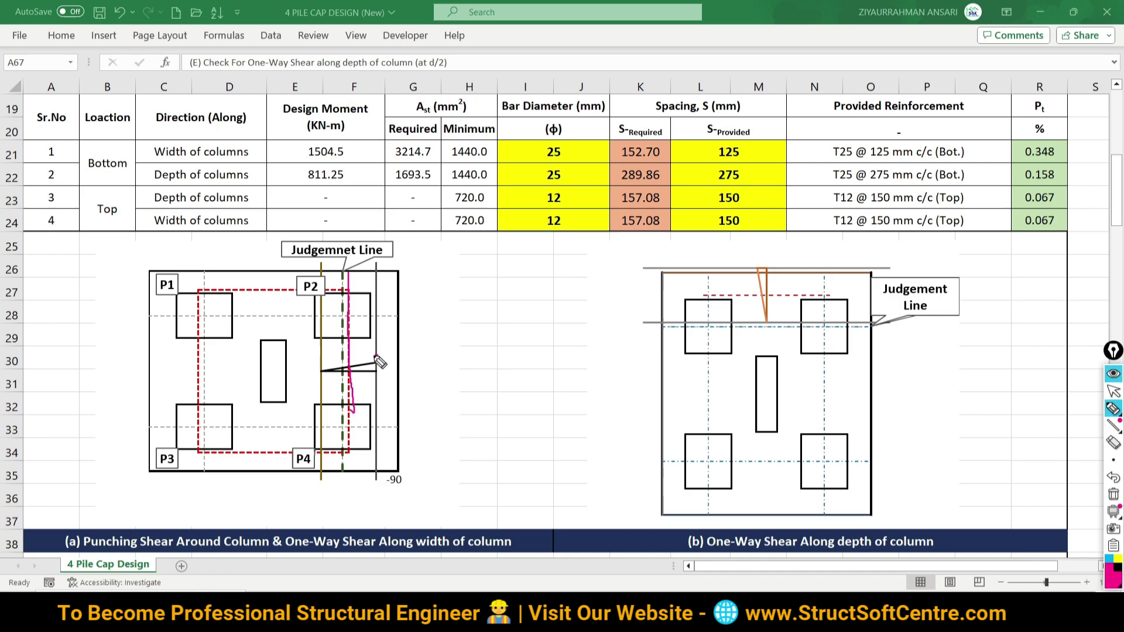
{"action": "left_click_drag", "start_coordinate": [304, 369], "coordinate": [317, 360]}
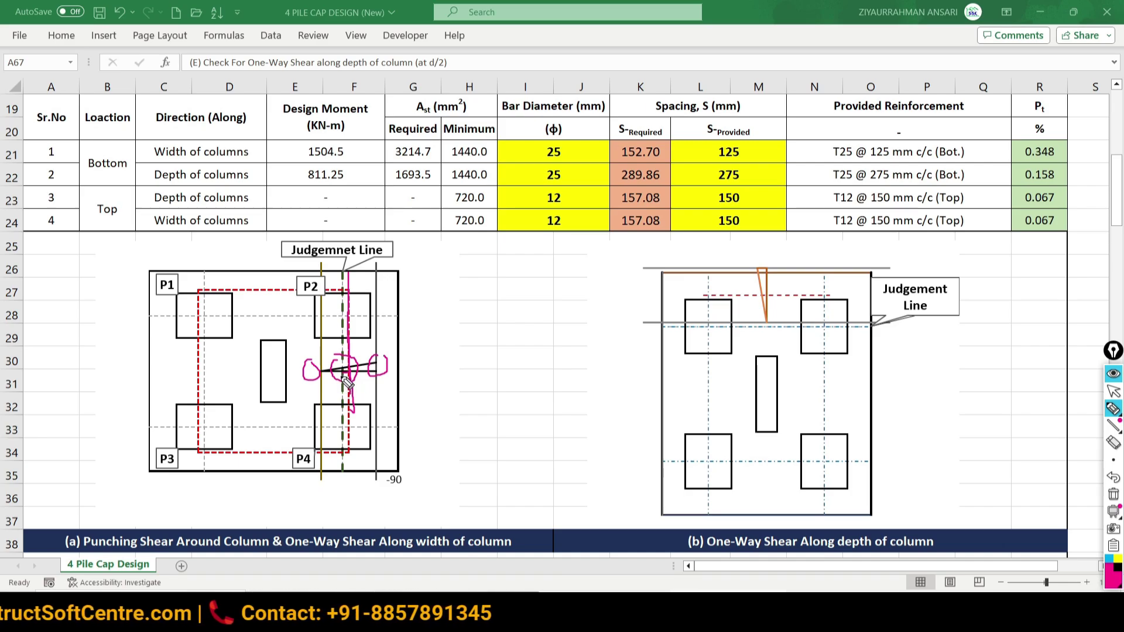
{"action": "left_click", "coordinate": [1113, 495]}
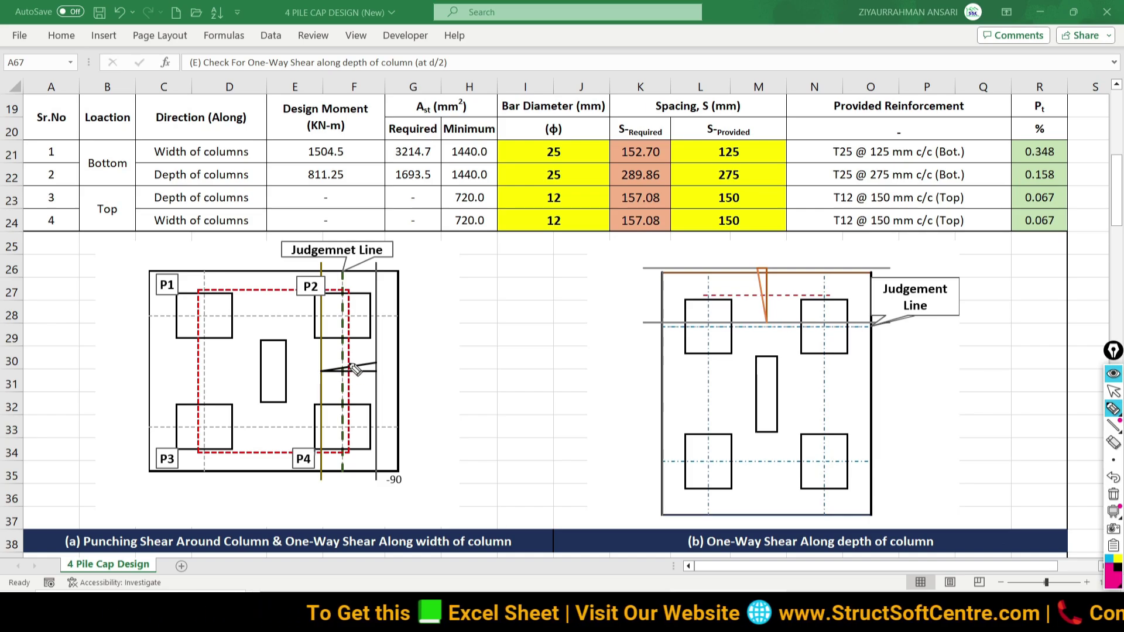
{"action": "left_click_drag", "start_coordinate": [346, 363], "coordinate": [346, 364]}
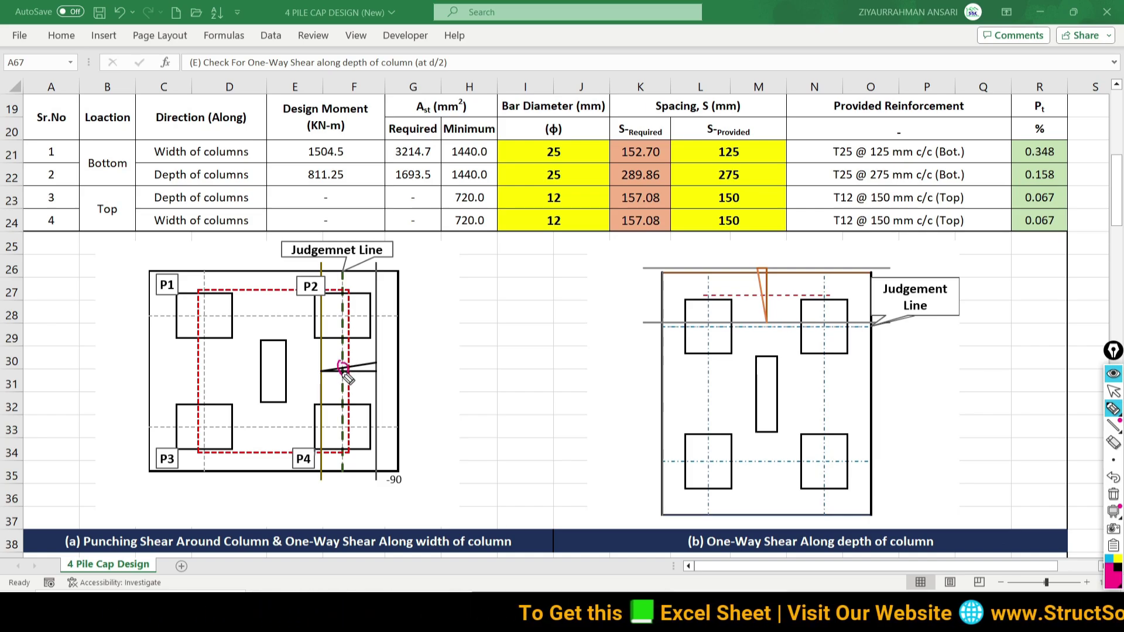
{"action": "scroll", "coordinate": [284, 413], "scroll_direction": "down", "scroll_amount": 1}
Step: Inspect the reaction factor in D63 and the design shear formula =2*D63%*B63 in F63
{"action": "scroll", "coordinate": [284, 413], "scroll_direction": "down", "scroll_amount": 7}
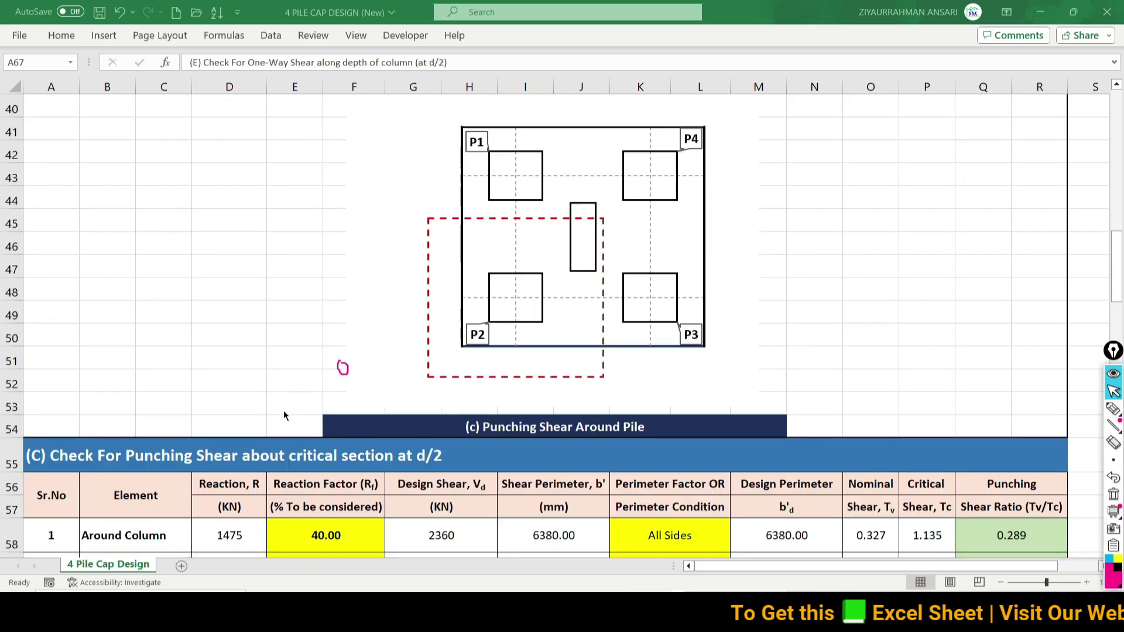
{"action": "scroll", "coordinate": [284, 417], "scroll_direction": "down", "scroll_amount": 3}
{"action": "scroll", "coordinate": [285, 417], "scroll_direction": "down", "scroll_amount": 1}
{"action": "scroll", "coordinate": [242, 318], "scroll_direction": "down", "scroll_amount": 1}
{"action": "left_click", "coordinate": [243, 298]}
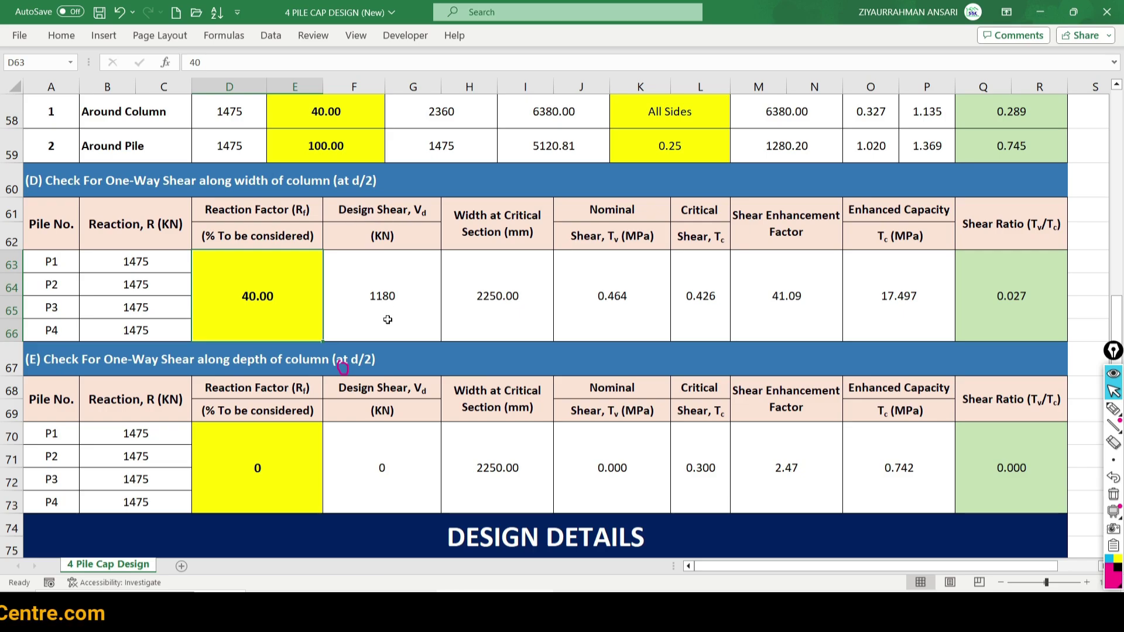
{"action": "left_click", "coordinate": [381, 303]}
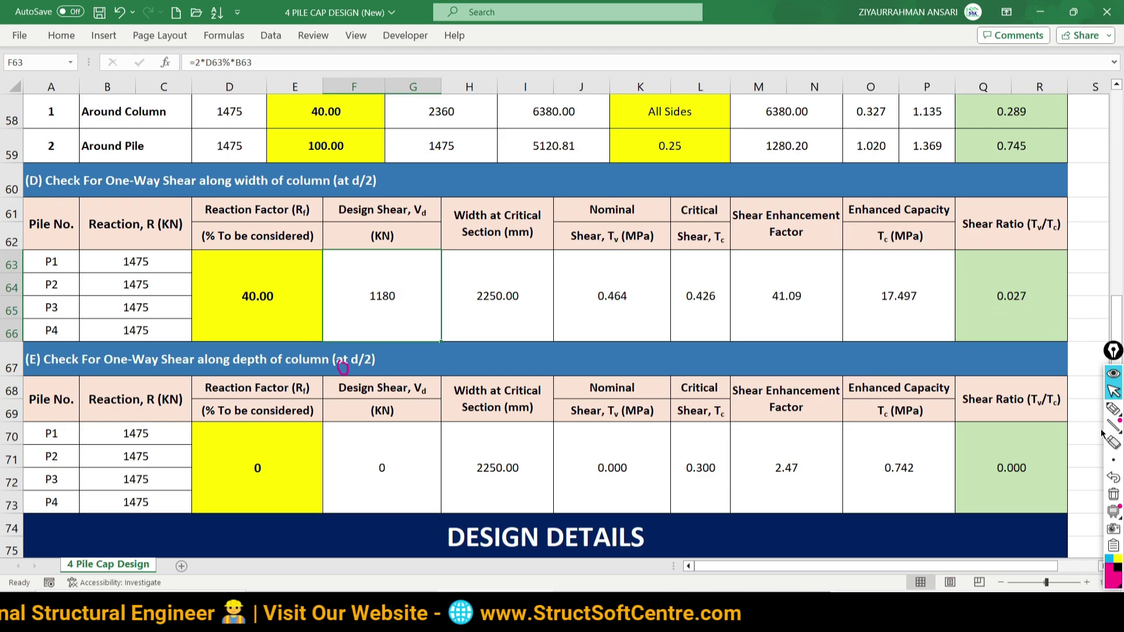
Step: Ink '<1' and a tick beside the 0.027 shear ratio to approve it
{"action": "left_click", "coordinate": [1113, 409]}
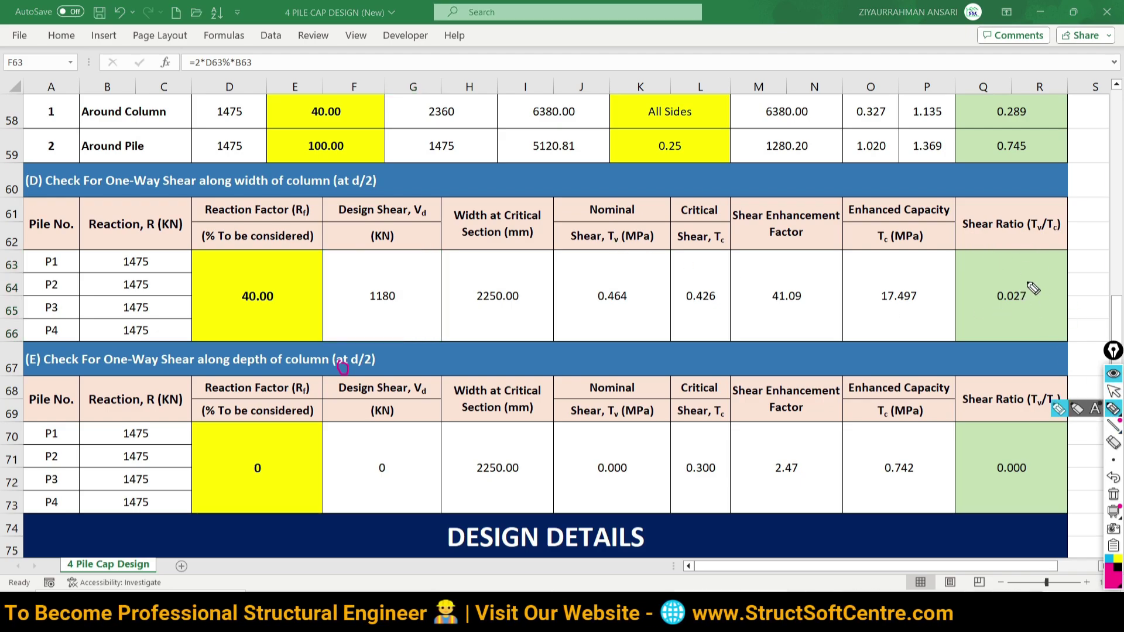
{"action": "mouse_move", "coordinate": [1054, 274]}
{"action": "left_mouse_down"}
{"action": "mouse_move", "coordinate": [1054, 311]}
{"action": "mouse_move", "coordinate": [1071, 310]}
{"action": "left_mouse_up"}
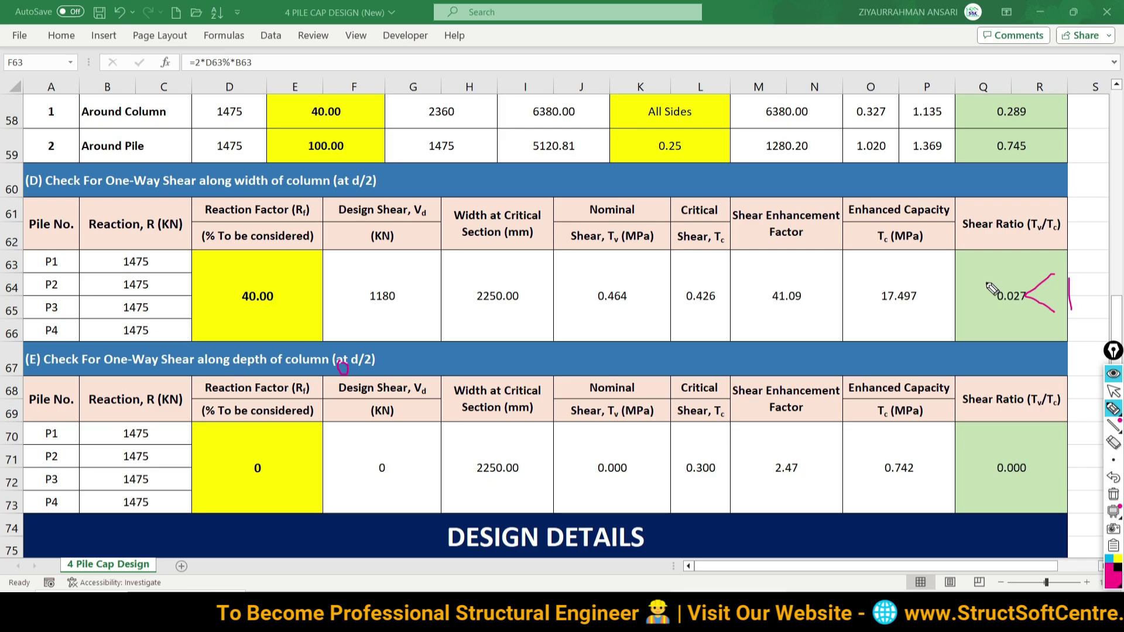
{"action": "left_click_drag", "start_coordinate": [984, 266], "coordinate": [1031, 238]}
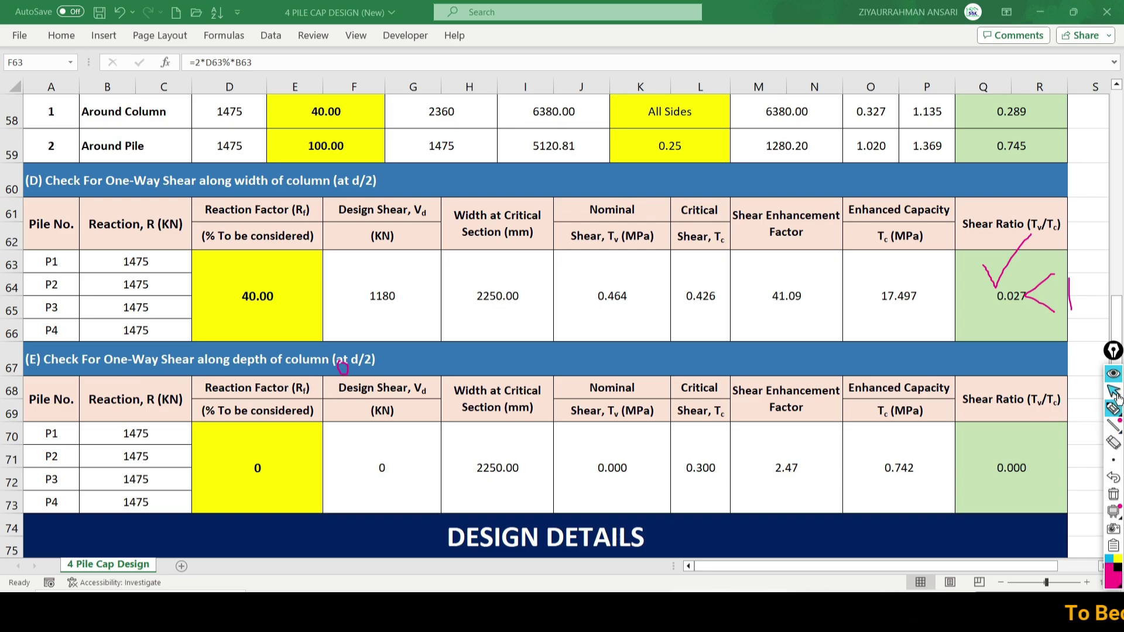
{"action": "scroll", "coordinate": [805, 308], "scroll_direction": "up", "scroll_amount": 4}
{"action": "scroll", "coordinate": [848, 298], "scroll_direction": "up", "scroll_amount": 5}
Step: Clear the old ink and sketch a critical-section line across the depth-direction drawing
{"action": "scroll", "coordinate": [825, 283], "scroll_direction": "up", "scroll_amount": 2}
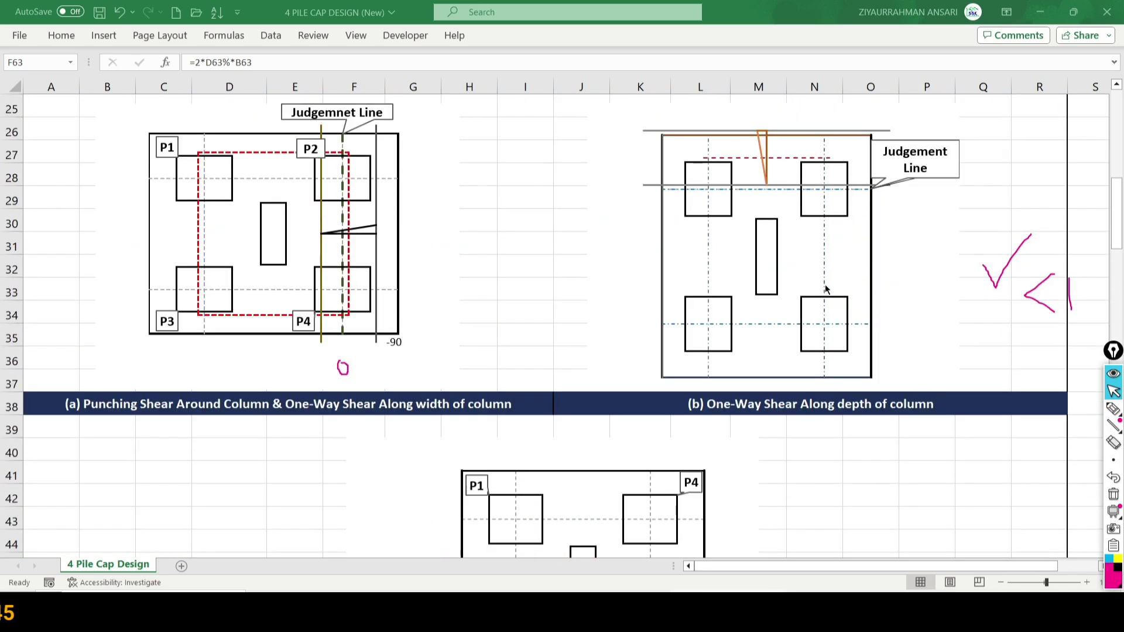
{"action": "scroll", "coordinate": [809, 286], "scroll_direction": "up", "scroll_amount": 1}
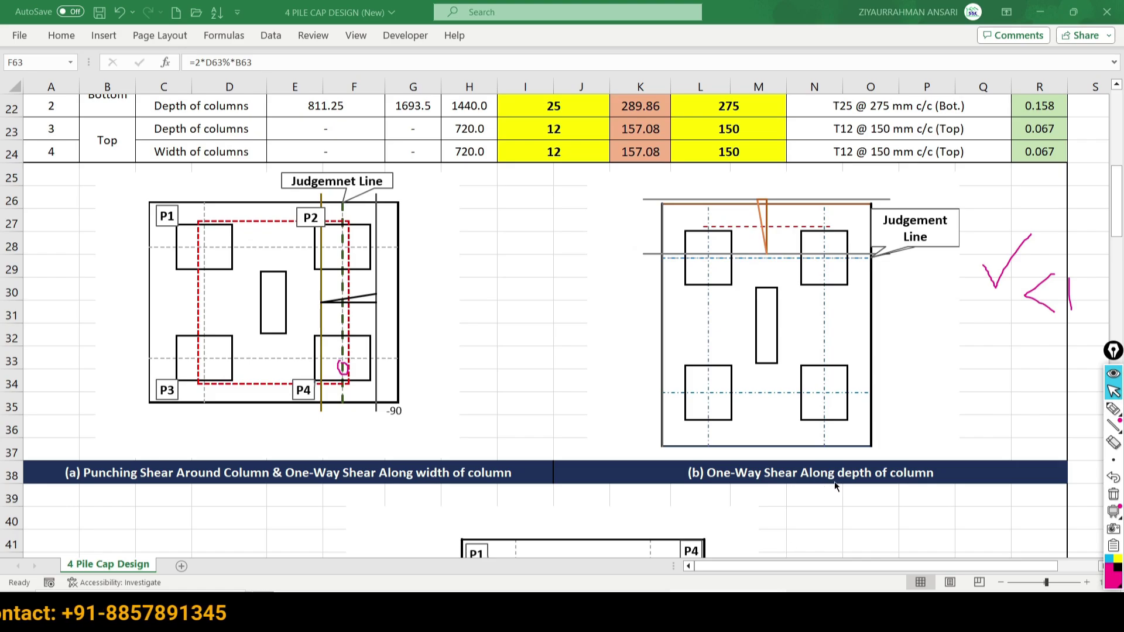
{"action": "left_click", "coordinate": [1114, 496]}
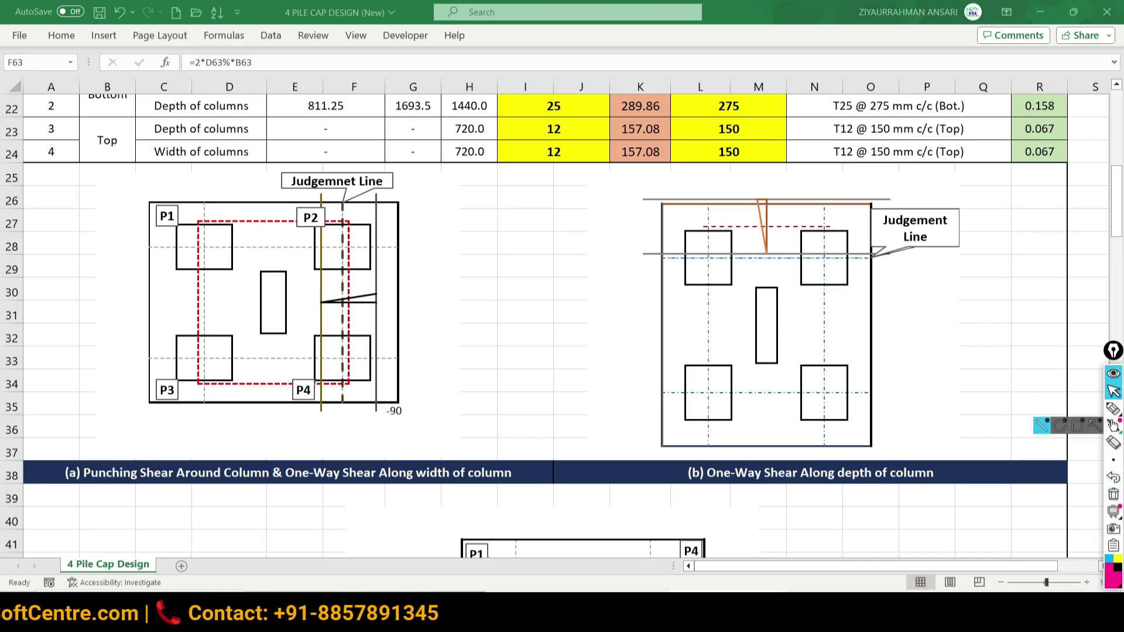
{"action": "left_click", "coordinate": [1114, 409]}
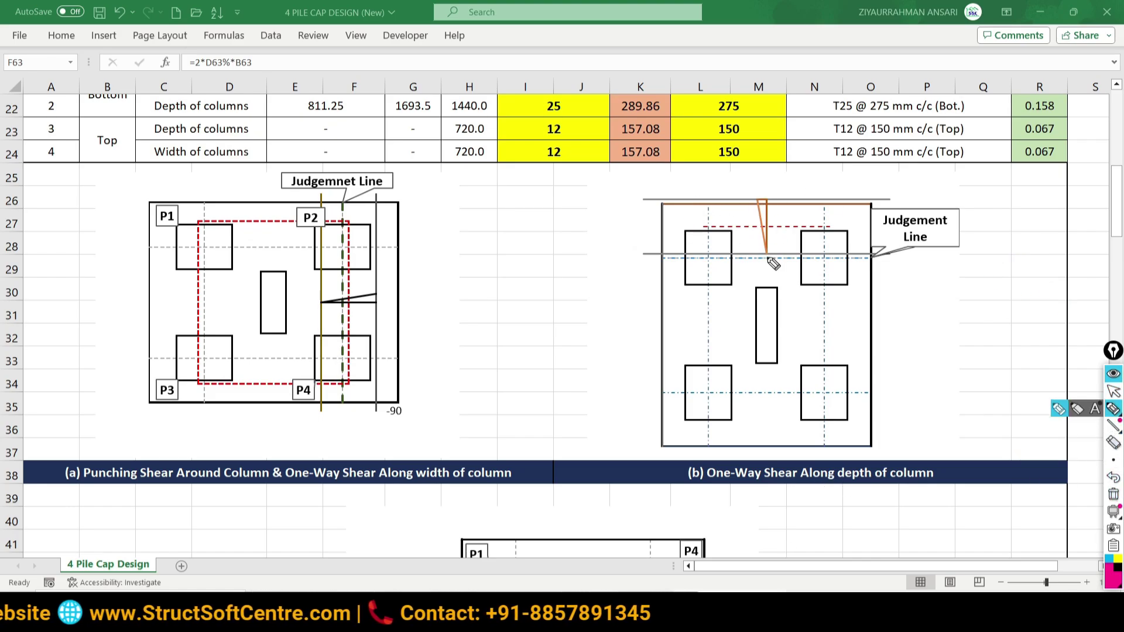
{"action": "mouse_move", "coordinate": [637, 226]}
{"action": "left_mouse_down"}
{"action": "mouse_move", "coordinate": [893, 222]}
{"action": "mouse_move", "coordinate": [550, 230]}
{"action": "left_mouse_up"}
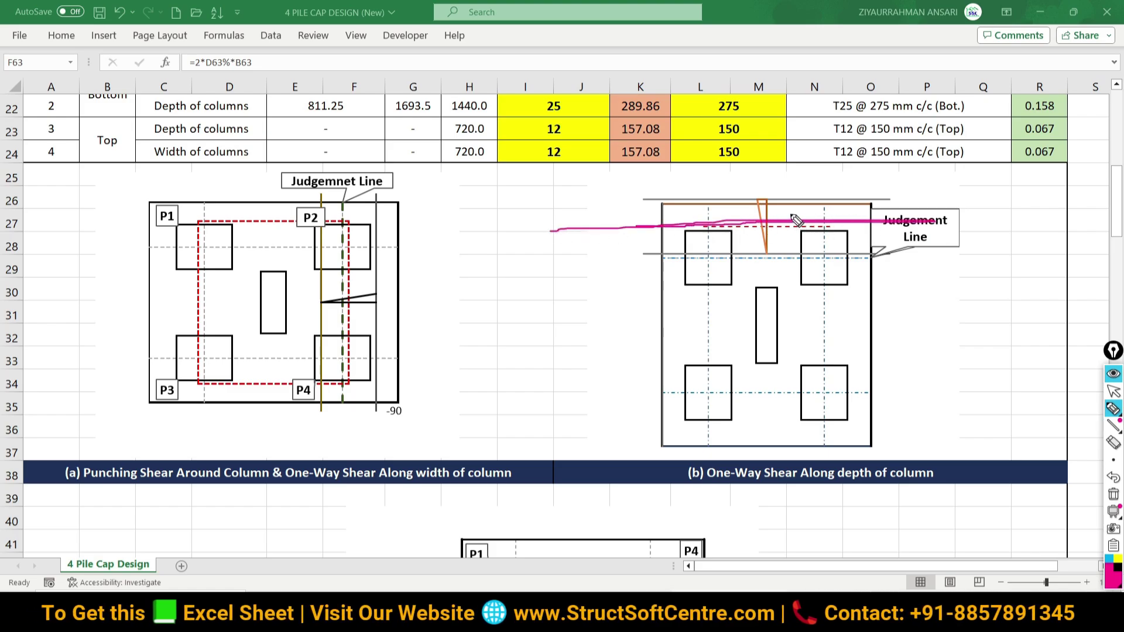
{"action": "mouse_move", "coordinate": [791, 221]}
{"action": "left_mouse_down"}
{"action": "mouse_move", "coordinate": [791, 206]}
{"action": "mouse_move", "coordinate": [810, 200]}
{"action": "mouse_move", "coordinate": [834, 223]}
{"action": "left_mouse_up"}
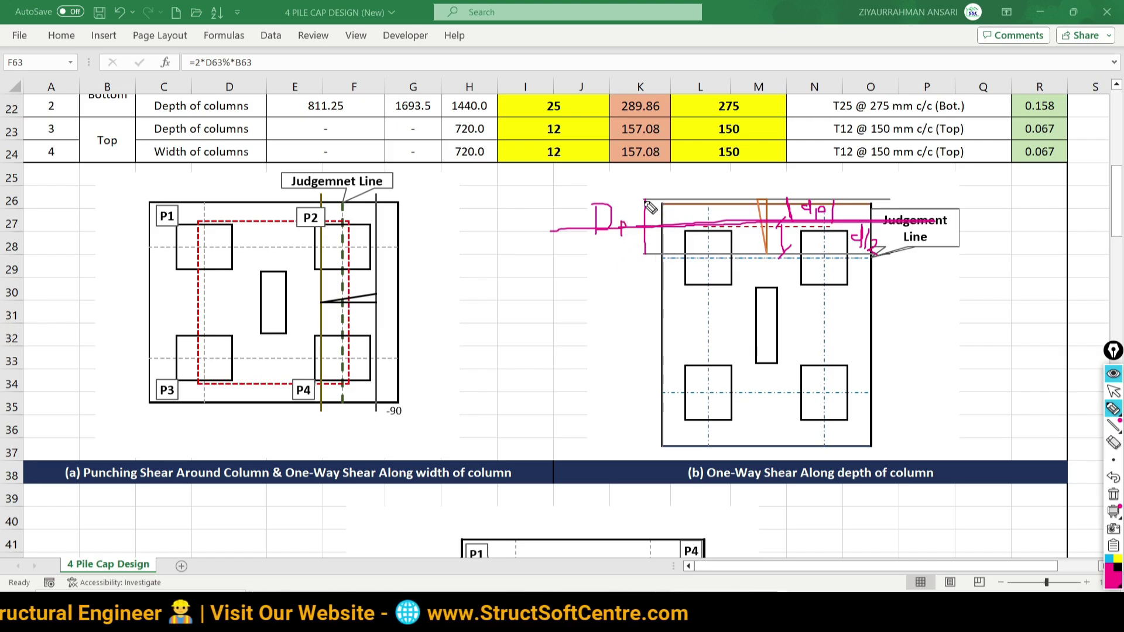
Step: Redraw ink along the judgement line with distance notes, including 100, at the pile cap edge
{"action": "key", "text": "ctrl+shift+c"}
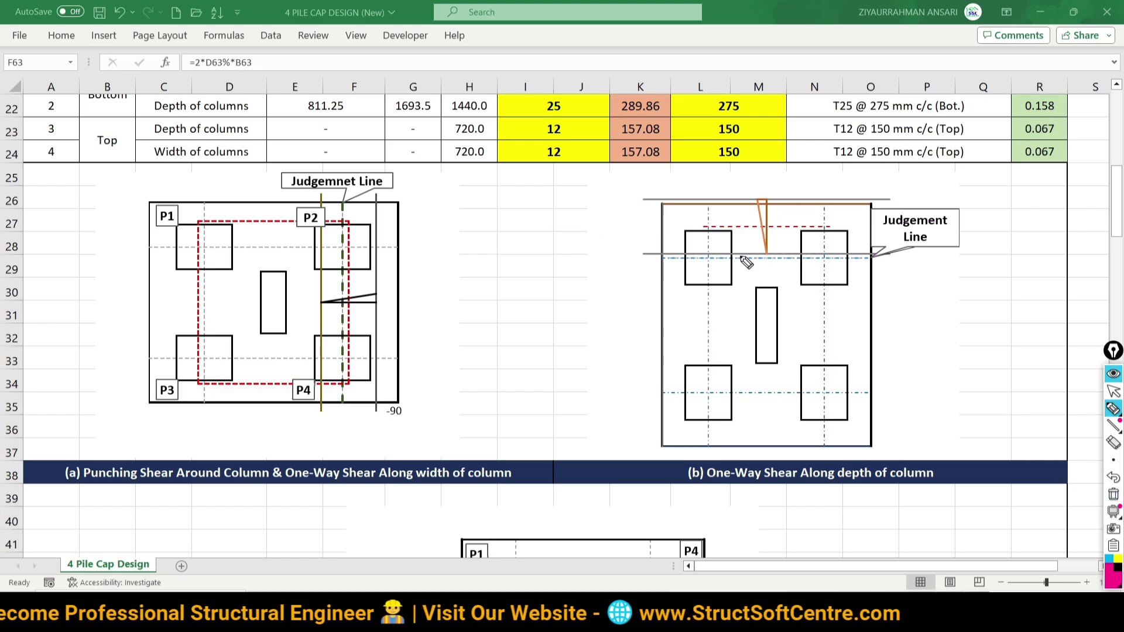
{"action": "left_click_drag", "start_coordinate": [701, 258], "coordinate": [819, 257]}
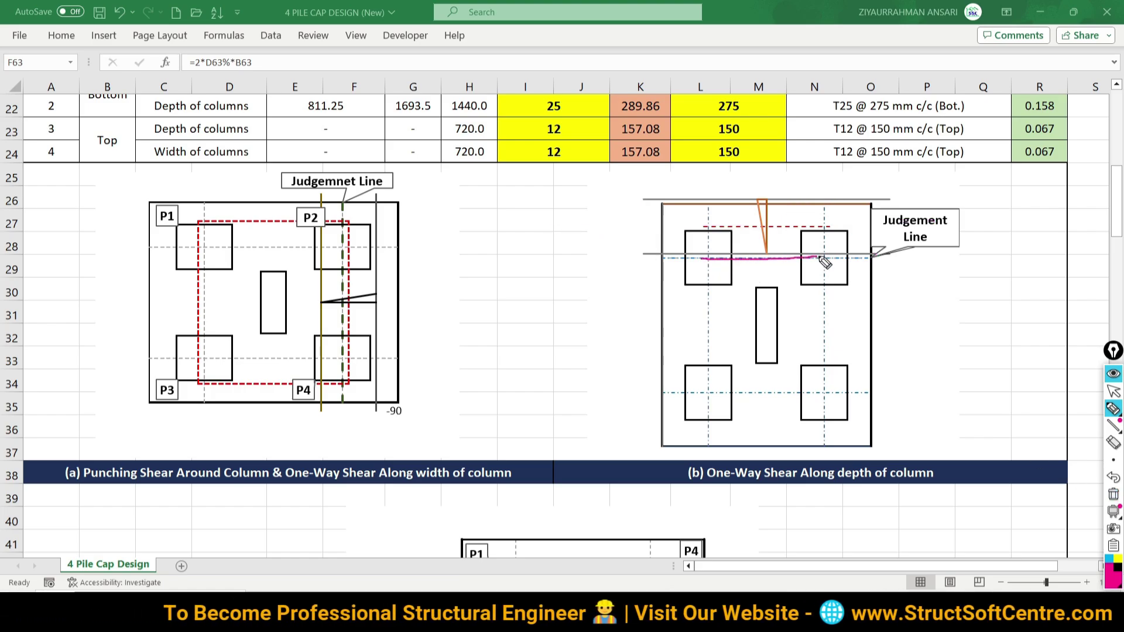
{"action": "left_click", "coordinate": [722, 251]}
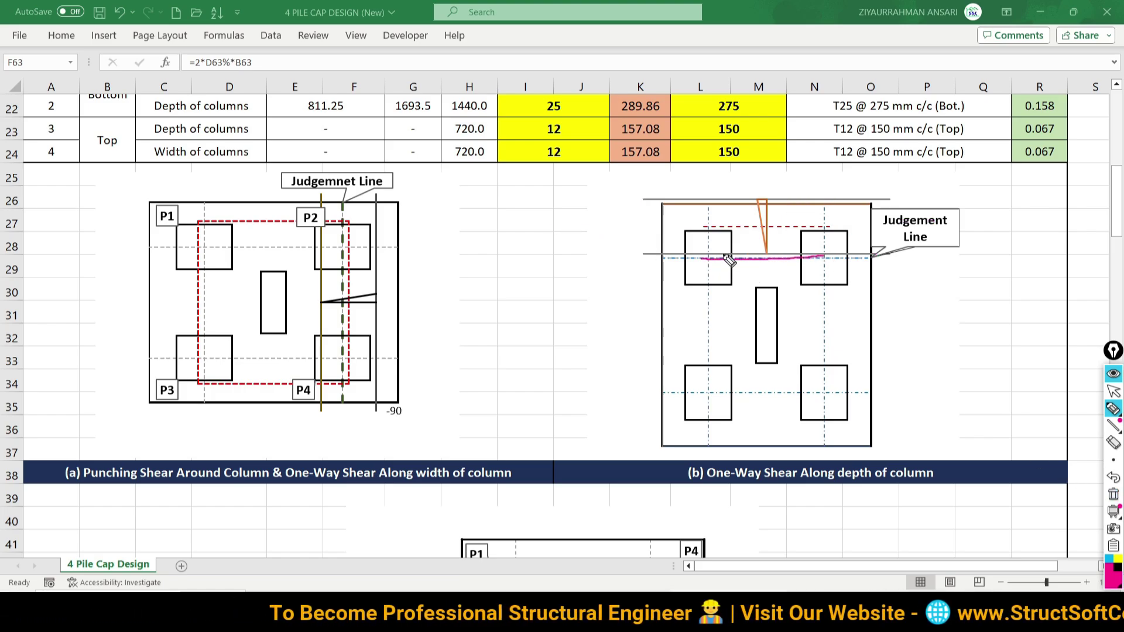
{"action": "left_click", "coordinate": [645, 253]}
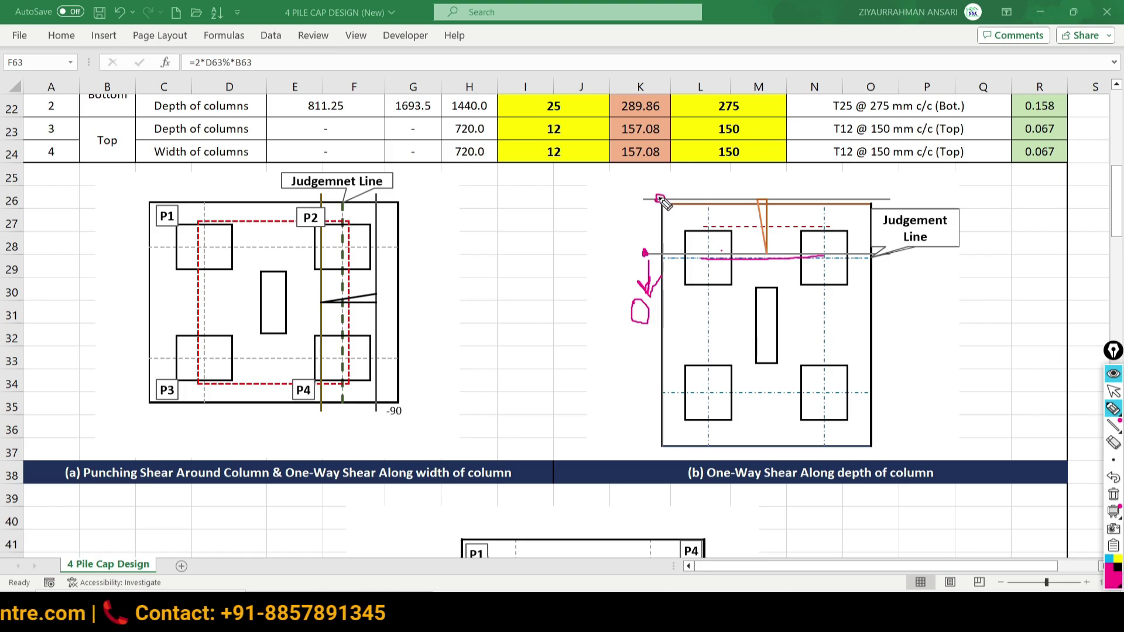
{"action": "mouse_move", "coordinate": [664, 168]}
{"action": "left_mouse_down"}
{"action": "mouse_move", "coordinate": [705, 190]}
{"action": "mouse_move", "coordinate": [733, 185]}
{"action": "left_mouse_up"}
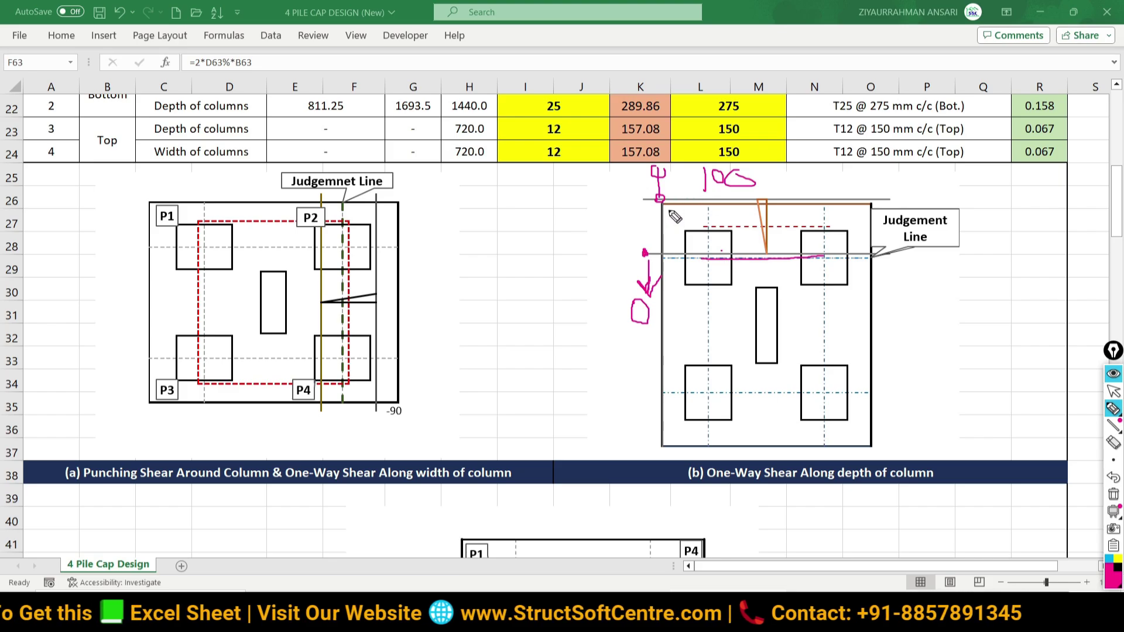
{"action": "left_click_drag", "start_coordinate": [666, 204], "coordinate": [670, 241]}
{"action": "left_click_drag", "start_coordinate": [678, 148], "coordinate": [684, 195]}
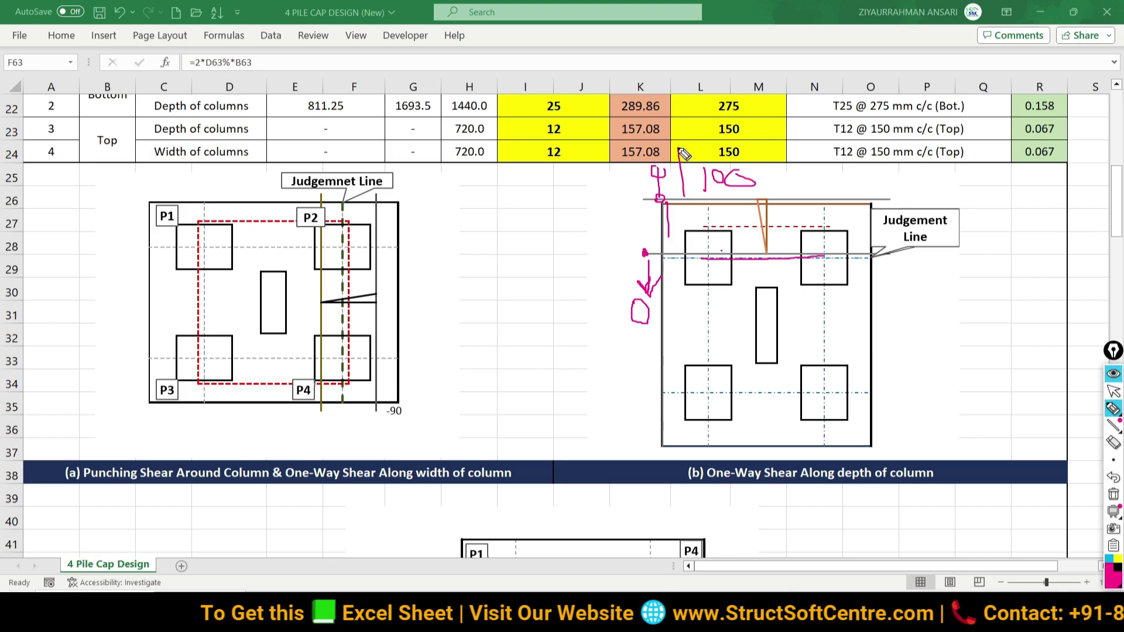
{"action": "mouse_move", "coordinate": [667, 255]}
{"action": "left_mouse_down"}
{"action": "mouse_move", "coordinate": [662, 286]}
{"action": "mouse_move", "coordinate": [691, 306]}
{"action": "left_mouse_up"}
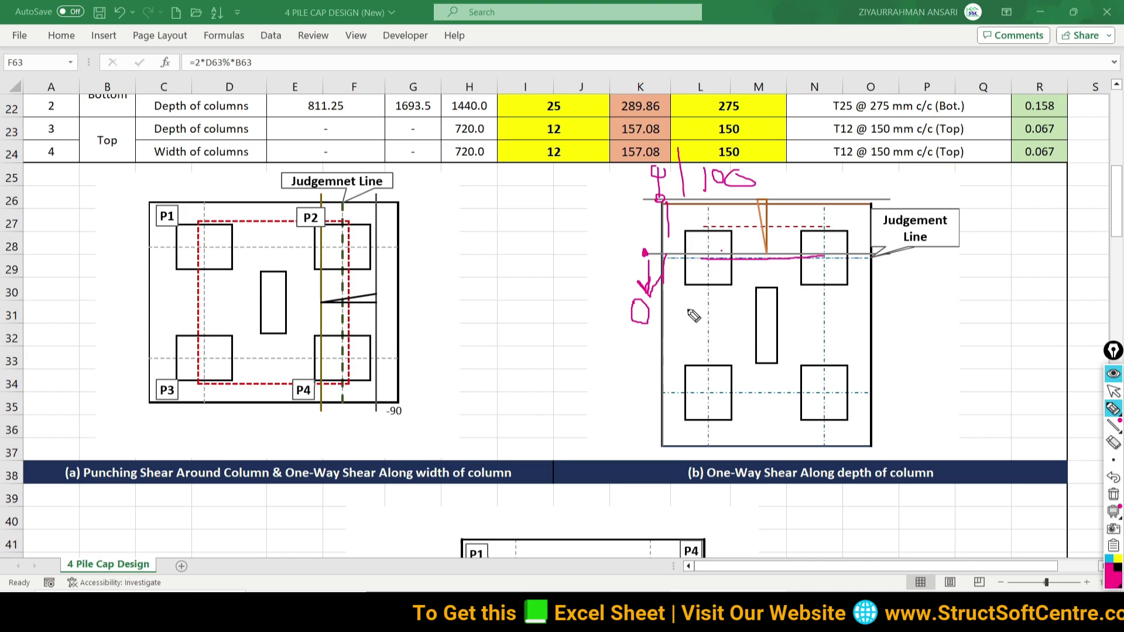
{"action": "left_click", "coordinate": [1113, 391]}
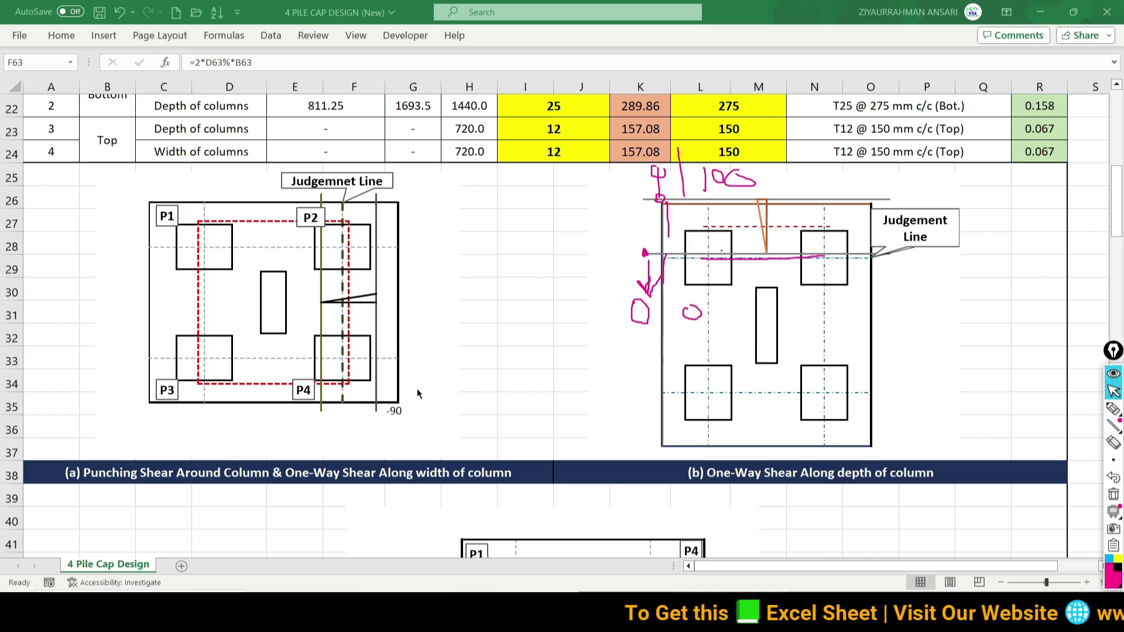
Step: Inspect the 0 reaction factor in D70 and the shear ratio formula in Q70
{"action": "scroll", "coordinate": [417, 389], "scroll_direction": "down", "scroll_amount": 2}
{"action": "scroll", "coordinate": [412, 399], "scroll_direction": "down", "scroll_amount": 4}
{"action": "scroll", "coordinate": [363, 409], "scroll_direction": "down", "scroll_amount": 4}
{"action": "scroll", "coordinate": [346, 408], "scroll_direction": "down", "scroll_amount": 2}
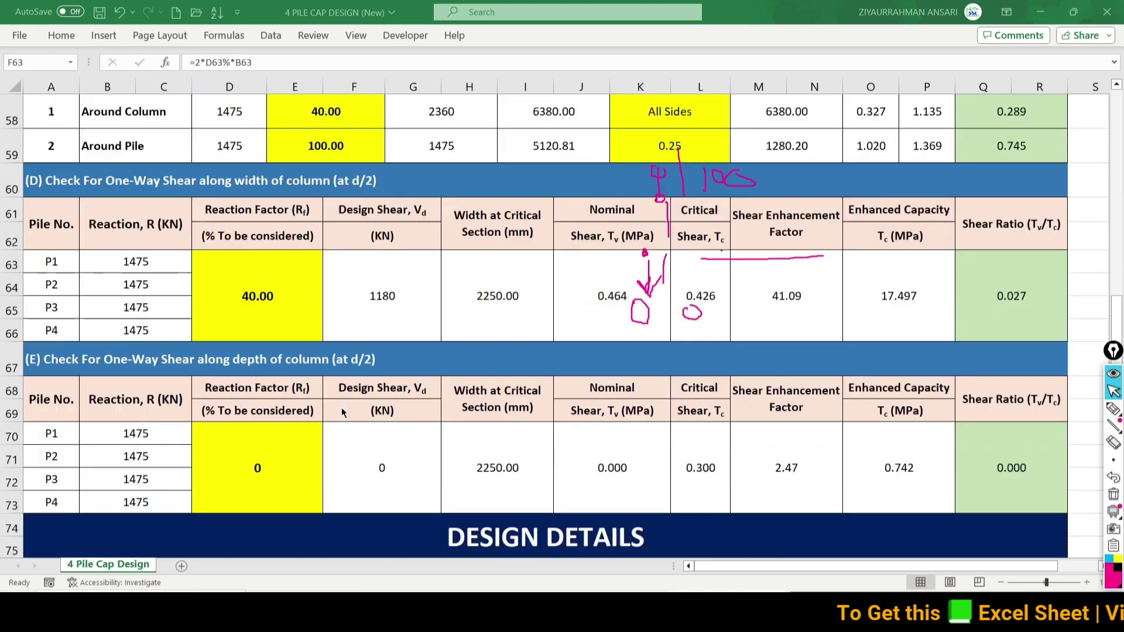
{"action": "scroll", "coordinate": [311, 402], "scroll_direction": "down", "scroll_amount": 1}
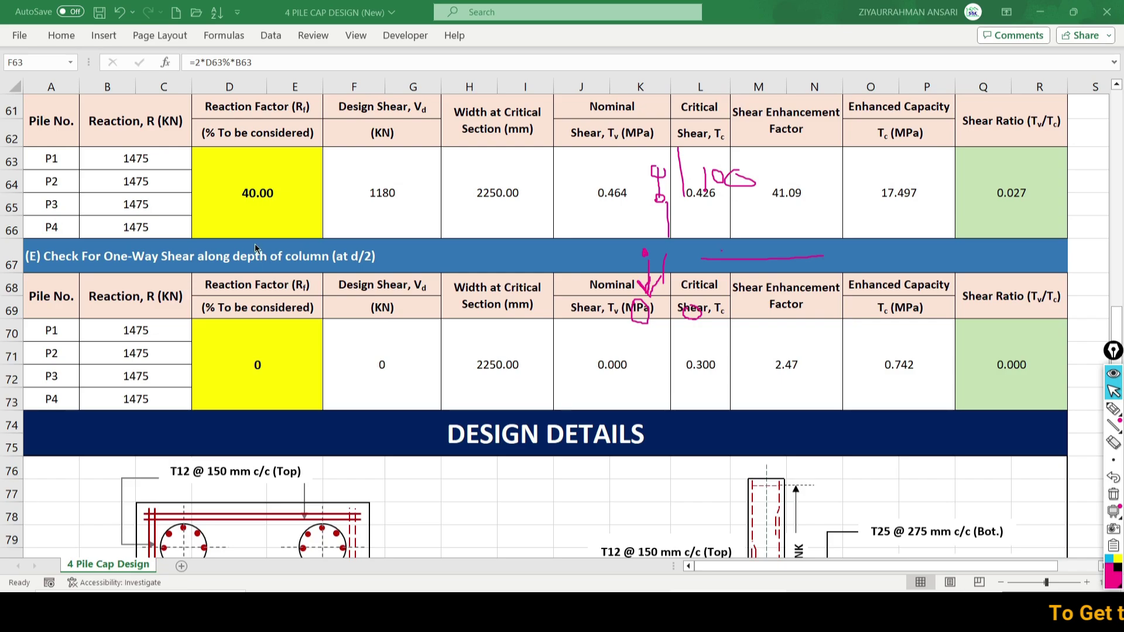
{"action": "left_click", "coordinate": [245, 335]}
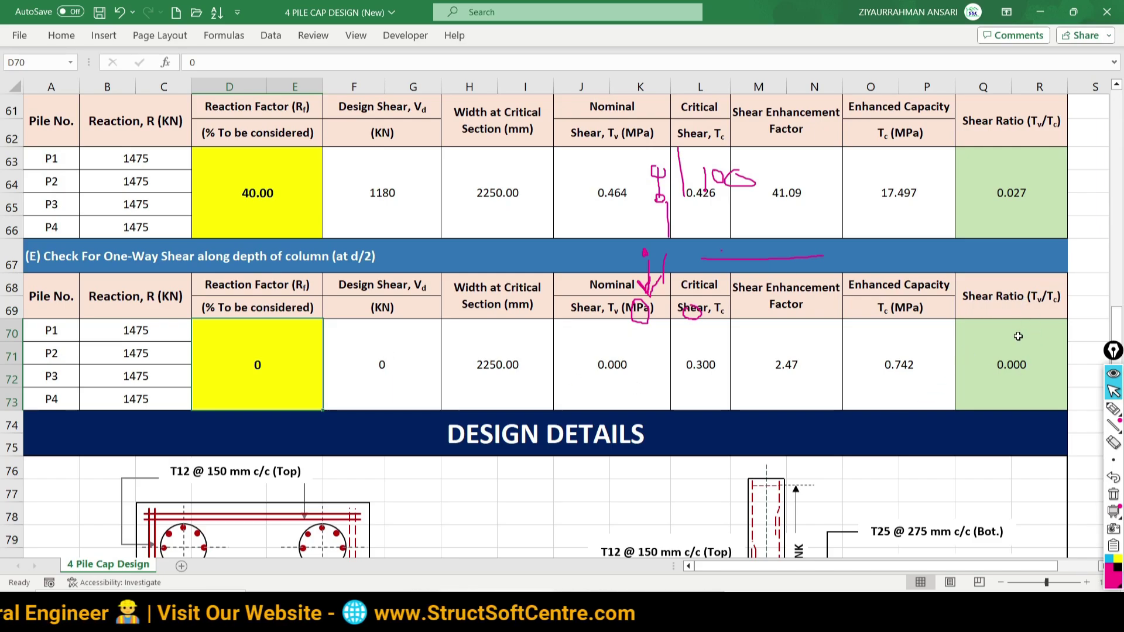
{"action": "left_click", "coordinate": [1011, 370]}
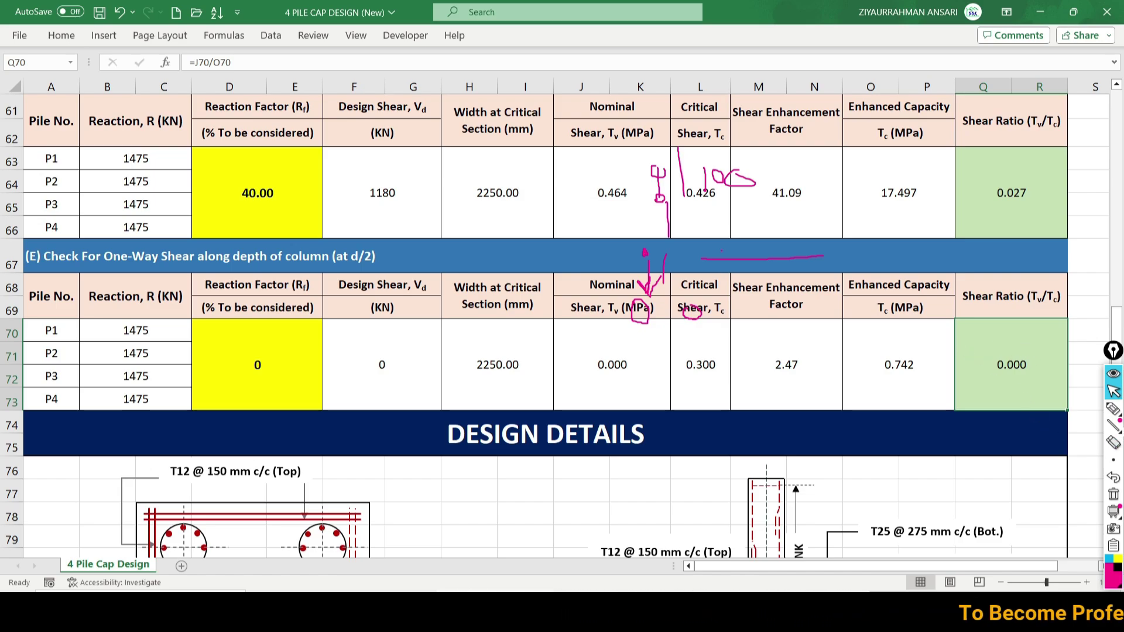
Step: Scroll through the depth-direction shear check confirming the 0.000 shear ratio
{"action": "scroll", "coordinate": [373, 220], "scroll_direction": "up", "scroll_amount": 2}
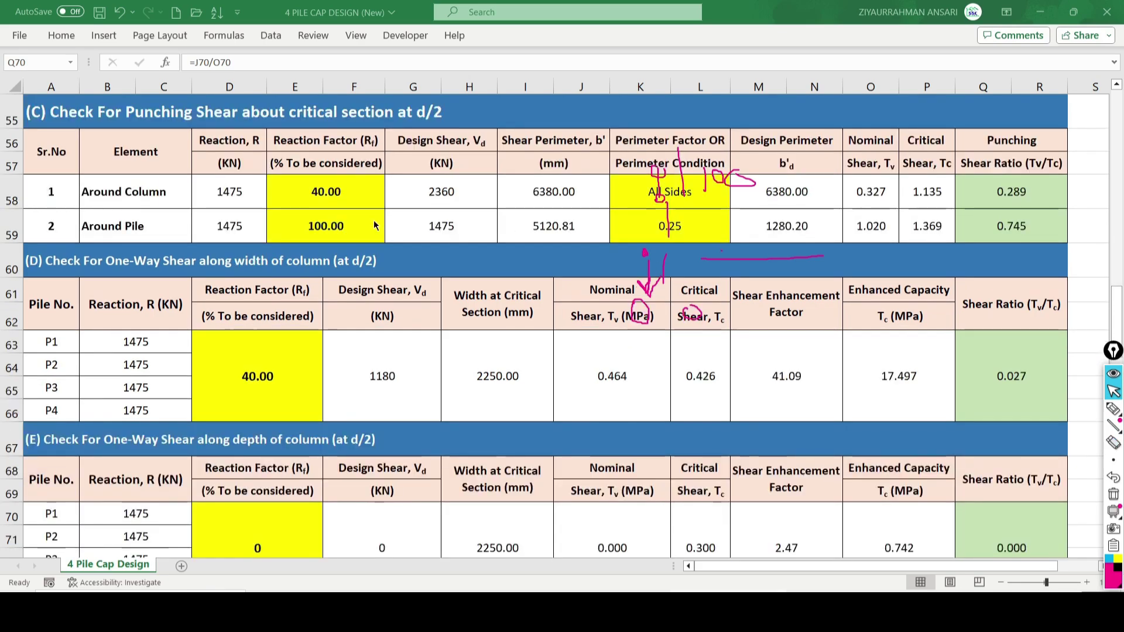
{"action": "scroll", "coordinate": [334, 226], "scroll_direction": "up", "scroll_amount": 3}
{"action": "scroll", "coordinate": [320, 228], "scroll_direction": "up", "scroll_amount": 5}
{"action": "scroll", "coordinate": [319, 228], "scroll_direction": "up", "scroll_amount": 7}
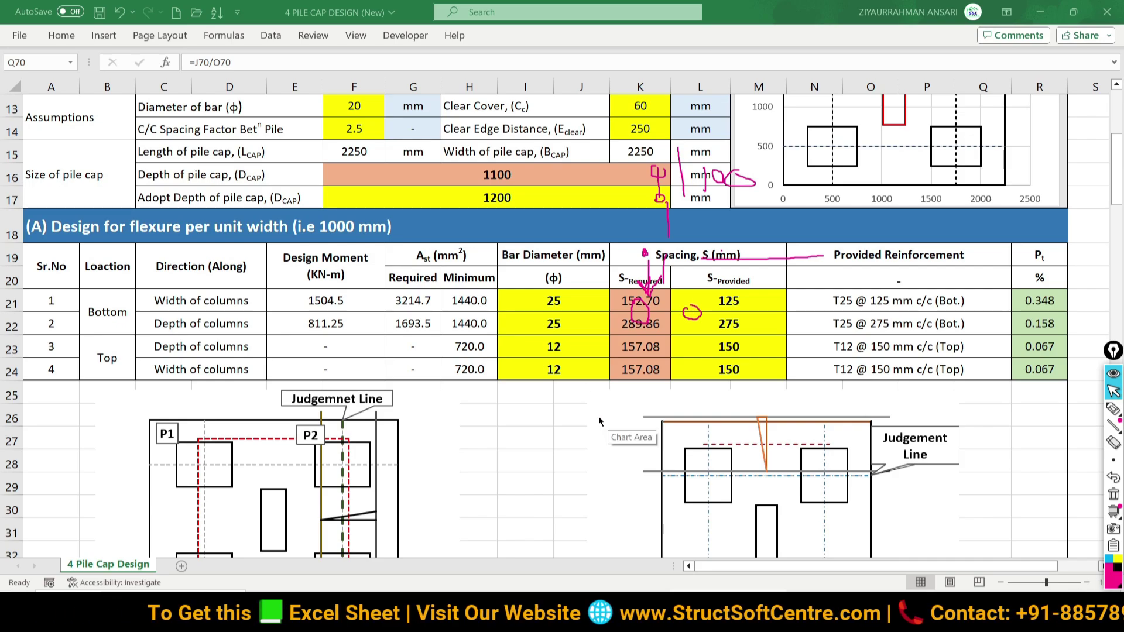
{"action": "scroll", "coordinate": [589, 418], "scroll_direction": "down", "scroll_amount": 7}
{"action": "scroll", "coordinate": [531, 420], "scroll_direction": "down", "scroll_amount": 1}
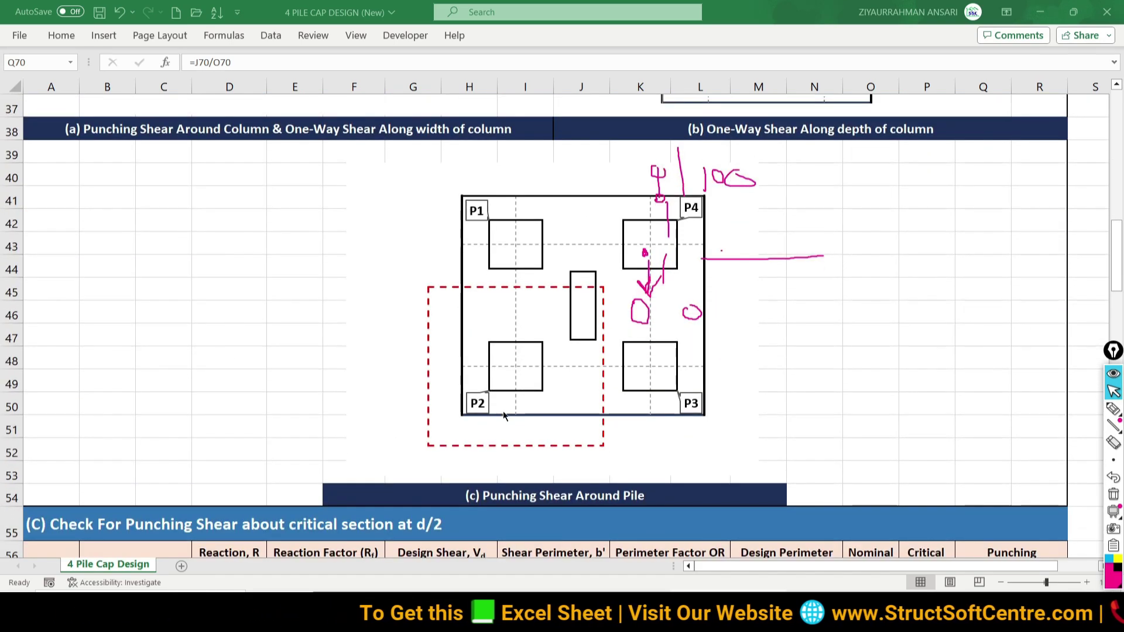
{"action": "scroll", "coordinate": [500, 412], "scroll_direction": "down", "scroll_amount": 3}
{"action": "scroll", "coordinate": [500, 412], "scroll_direction": "down", "scroll_amount": 1}
{"action": "scroll", "coordinate": [199, 305], "scroll_direction": "down", "scroll_amount": 1}
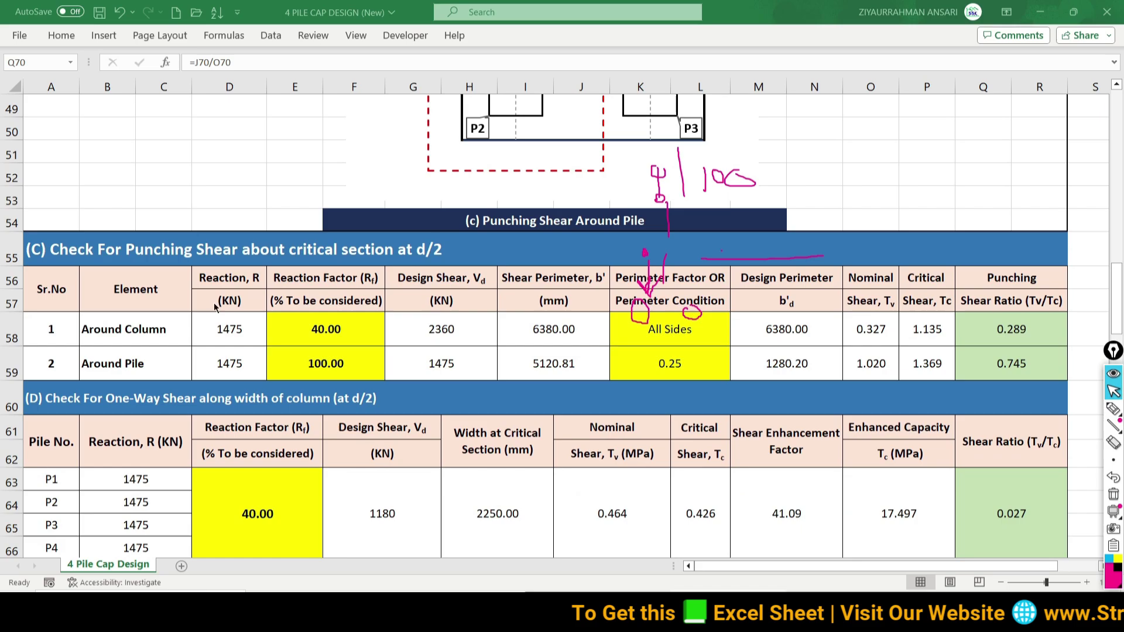
{"action": "scroll", "coordinate": [640, 396], "scroll_direction": "up", "scroll_amount": 2}
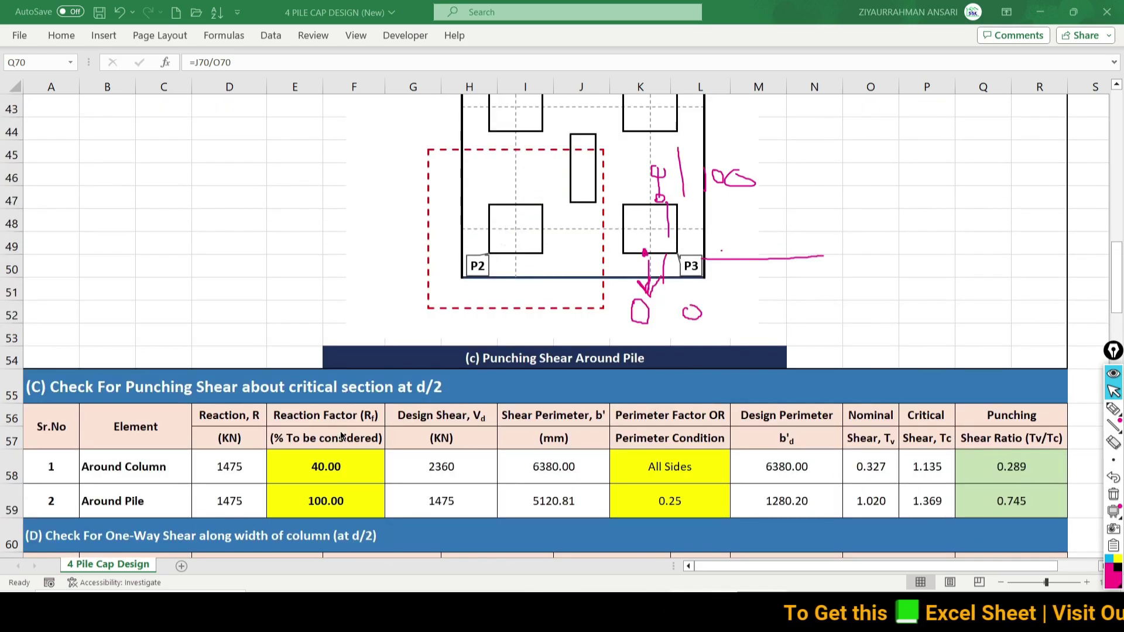
{"action": "scroll", "coordinate": [342, 436], "scroll_direction": "down", "scroll_amount": 3}
{"action": "scroll", "coordinate": [281, 426], "scroll_direction": "down", "scroll_amount": 1}
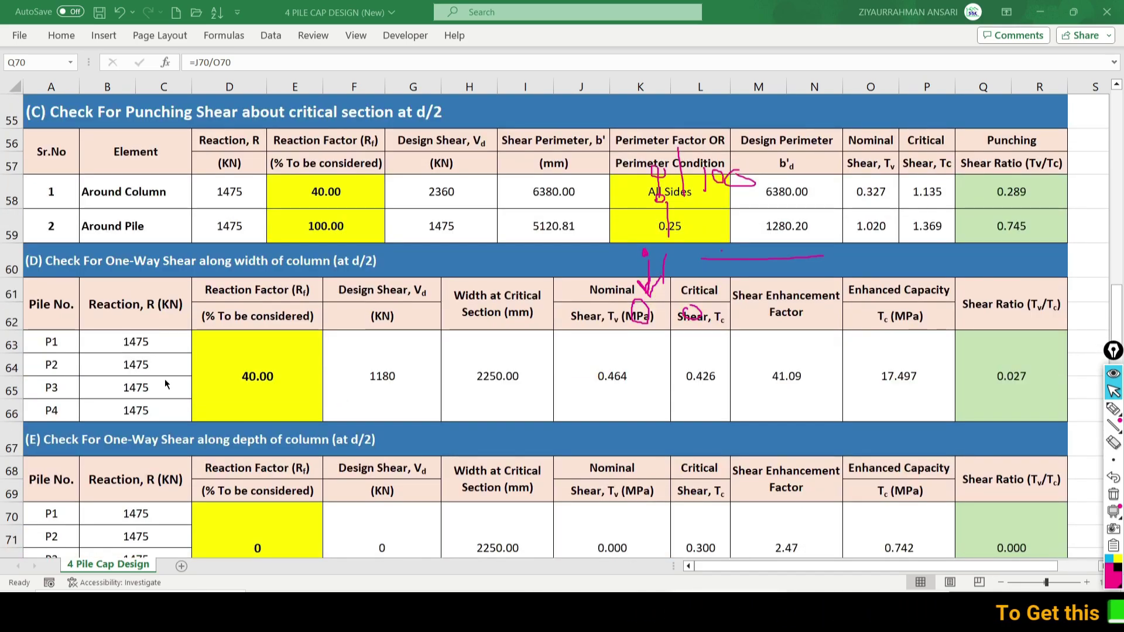
{"action": "scroll", "coordinate": [203, 367], "scroll_direction": "down", "scroll_amount": 2}
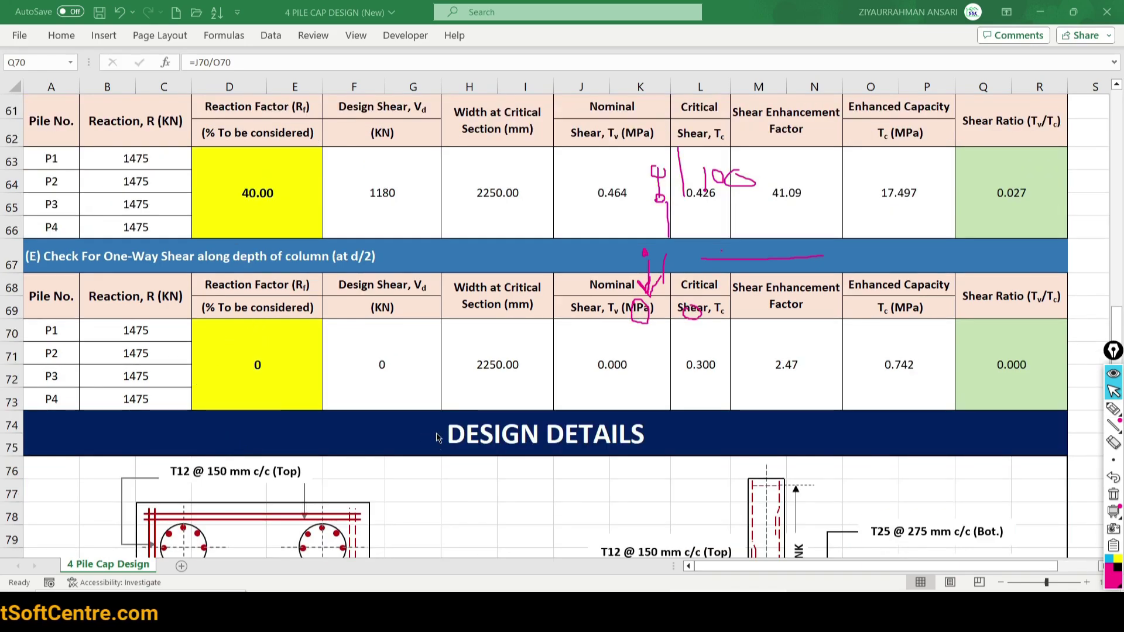
Step: Underline and circle the T12 @ 150 (Top) and T25 bar labels, then erase all ink
{"action": "scroll", "coordinate": [445, 439], "scroll_direction": "down", "scroll_amount": 3}
{"action": "scroll", "coordinate": [451, 430], "scroll_direction": "down", "scroll_amount": 1}
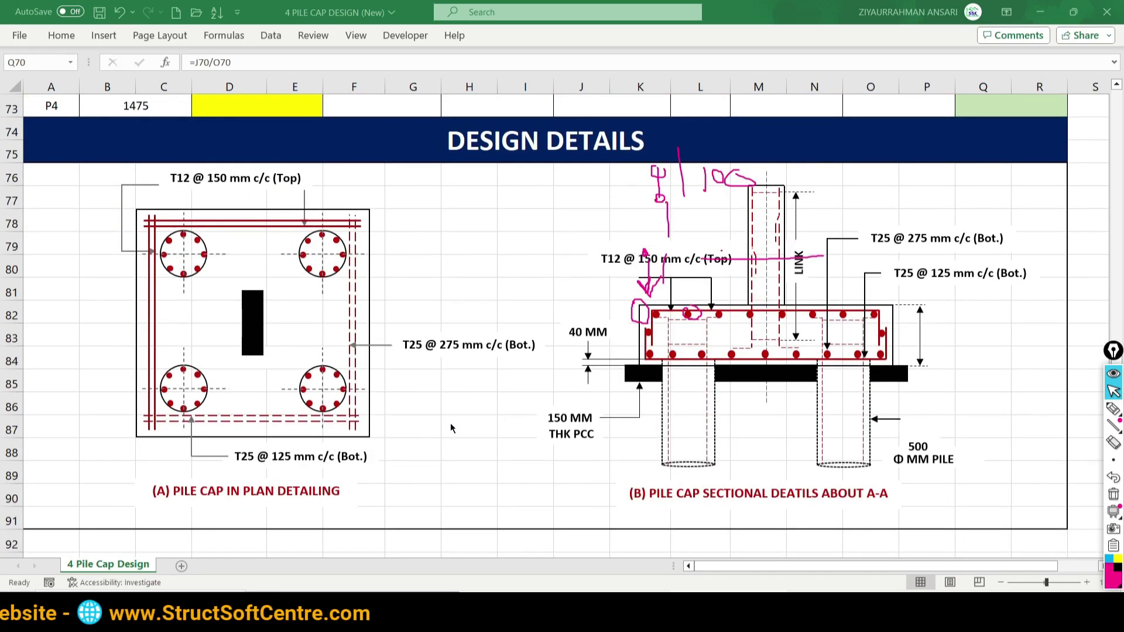
{"action": "left_click", "coordinate": [1113, 409]}
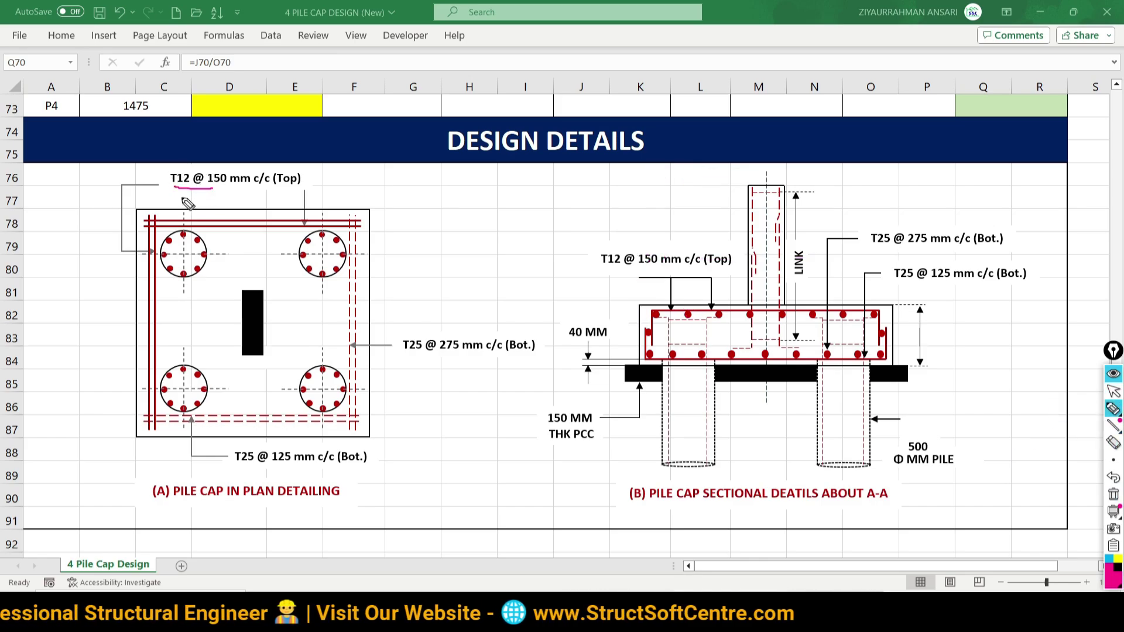
{"action": "mouse_move", "coordinate": [174, 189]}
{"action": "left_mouse_down"}
{"action": "mouse_move", "coordinate": [229, 196]}
{"action": "mouse_move", "coordinate": [215, 158]}
{"action": "left_mouse_up"}
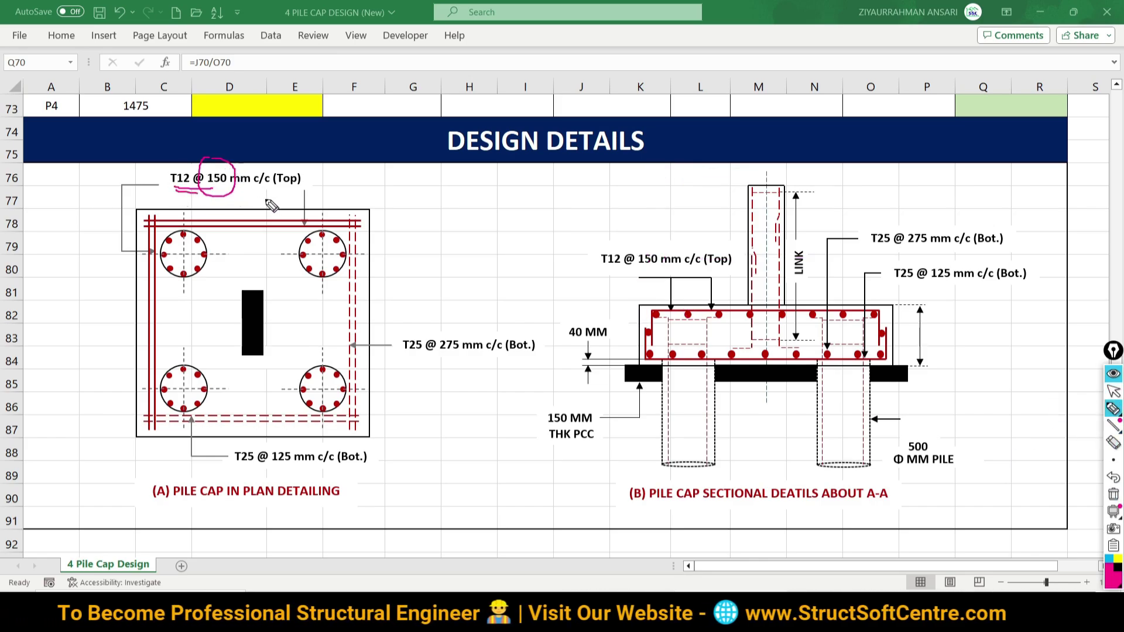
{"action": "mouse_move", "coordinate": [292, 166]}
{"action": "left_mouse_down"}
{"action": "mouse_move", "coordinate": [277, 185]}
{"action": "mouse_move", "coordinate": [282, 166]}
{"action": "left_mouse_up"}
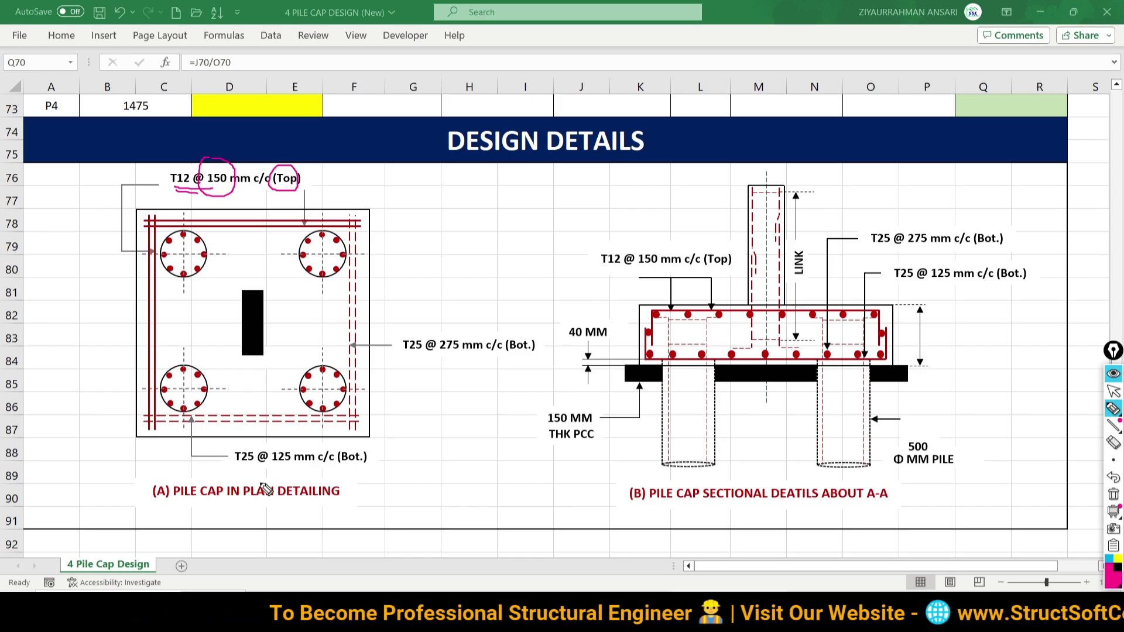
{"action": "left_click_drag", "start_coordinate": [223, 345], "coordinate": [276, 347]}
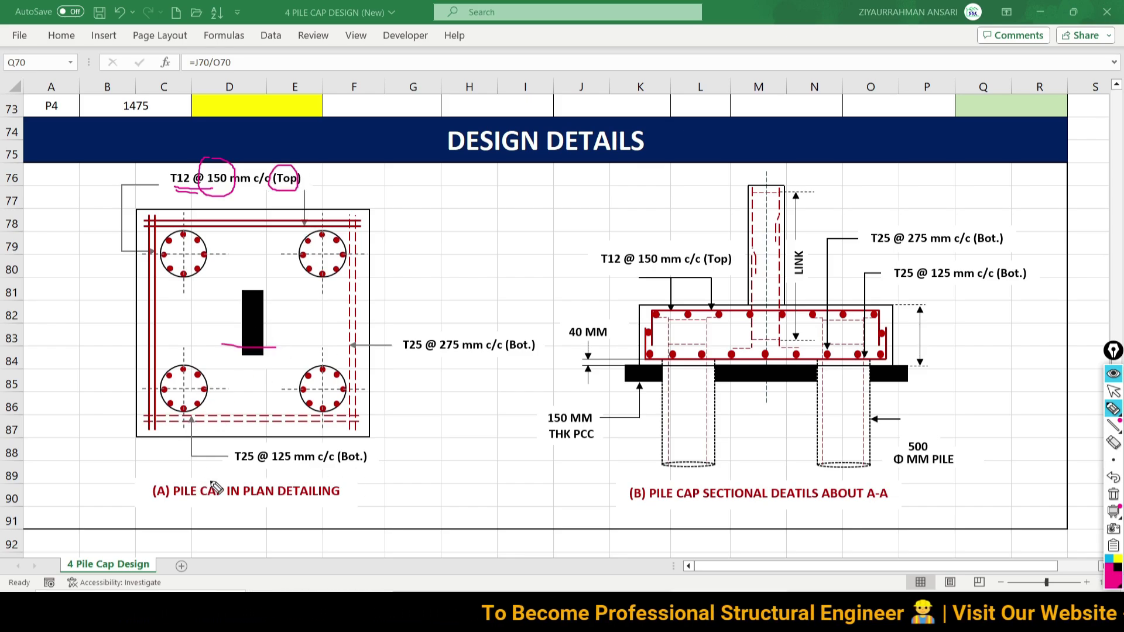
{"action": "left_click_drag", "start_coordinate": [234, 462], "coordinate": [252, 463]}
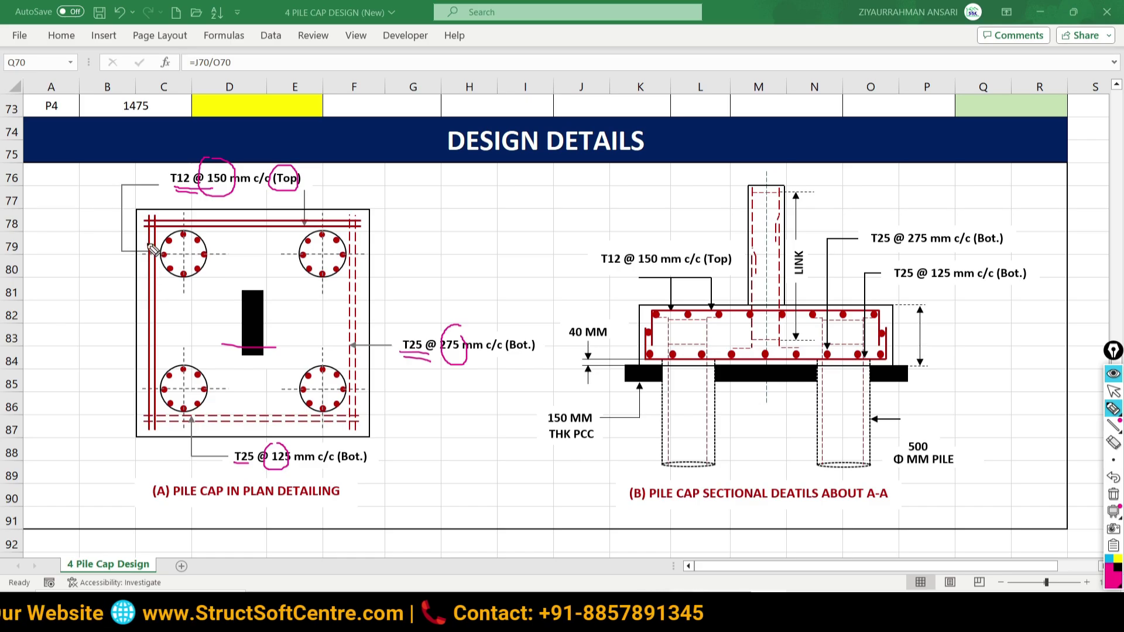
{"action": "mouse_move", "coordinate": [1113, 511]}
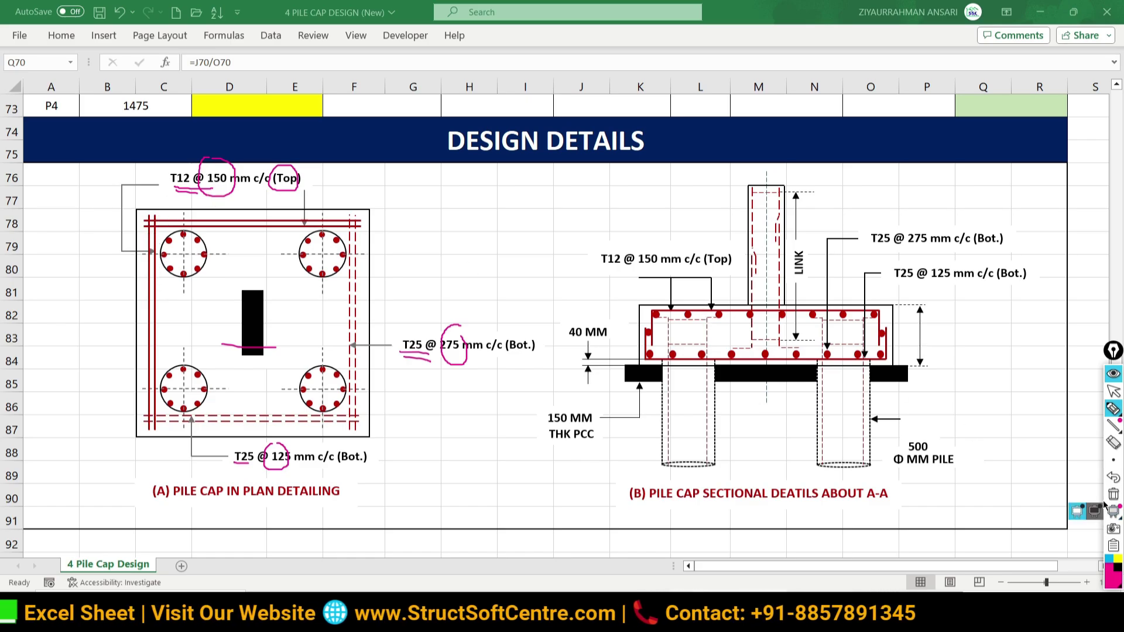
{"action": "left_click", "coordinate": [1113, 495]}
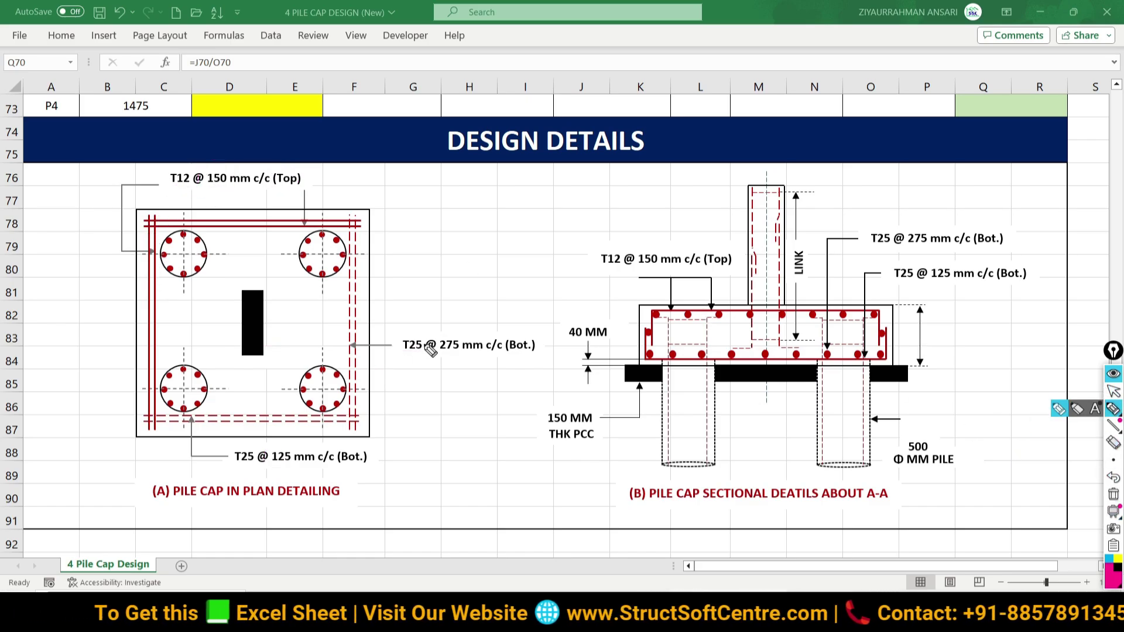